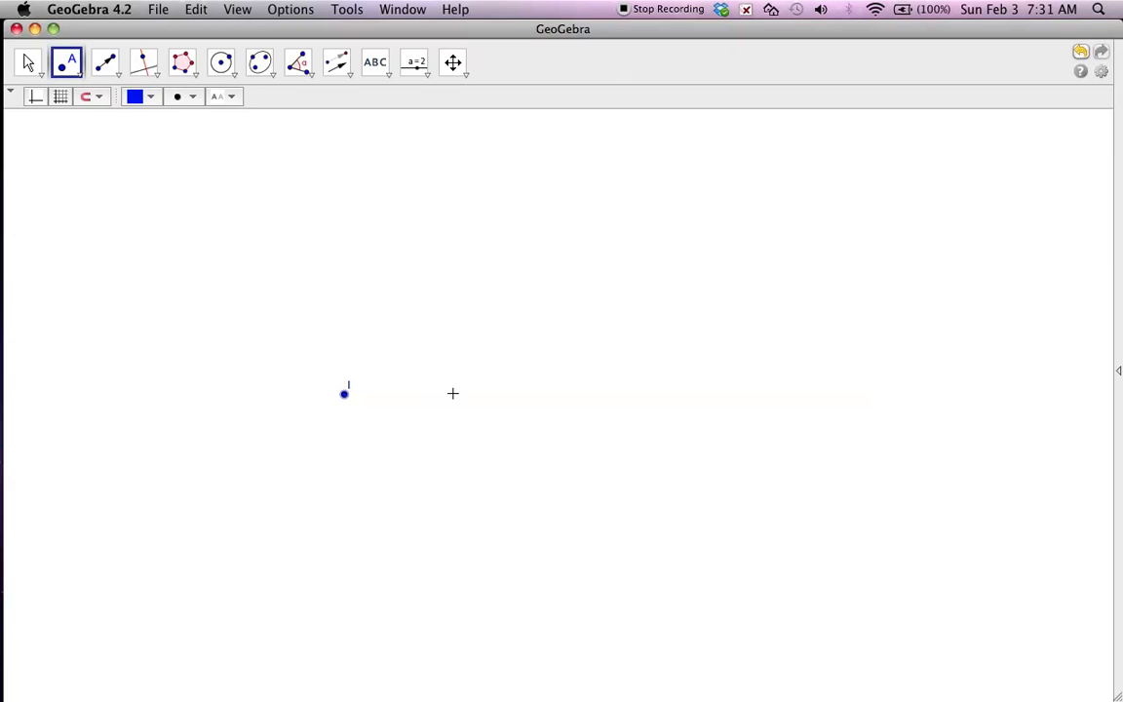
Place a second point, J, level with point I and to its right, and activate the Regular Polygon tool.
left_click(443, 394)
left_click(190, 66)
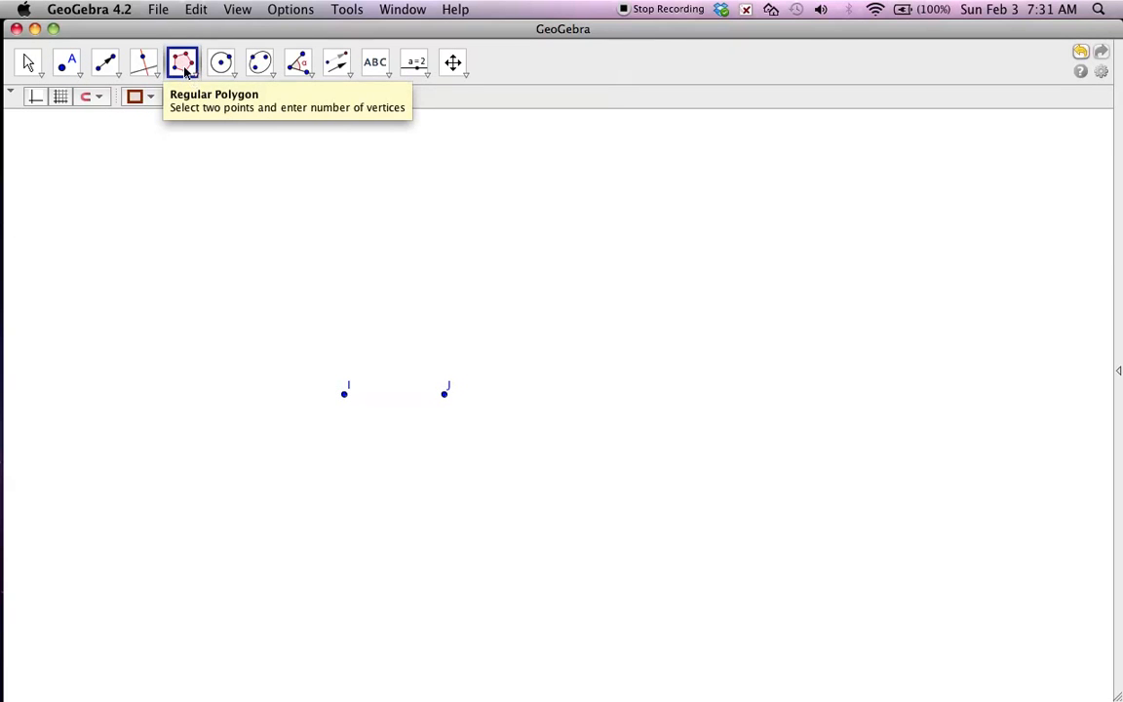
left_click(193, 77)
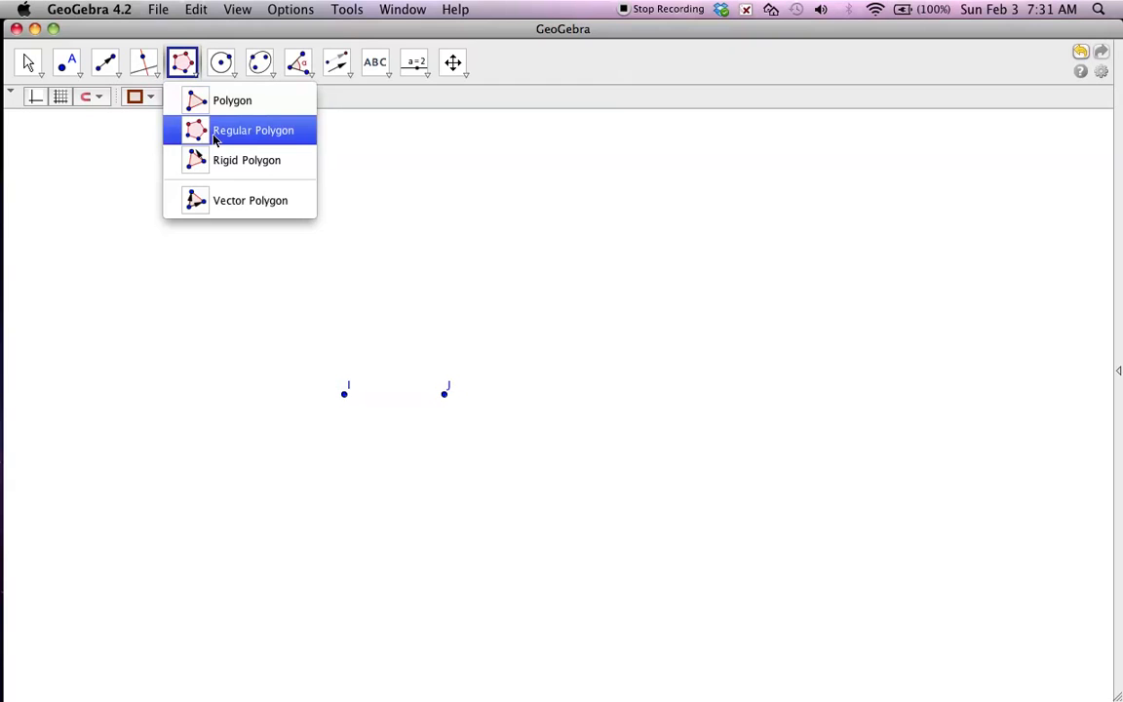
left_click(215, 133)
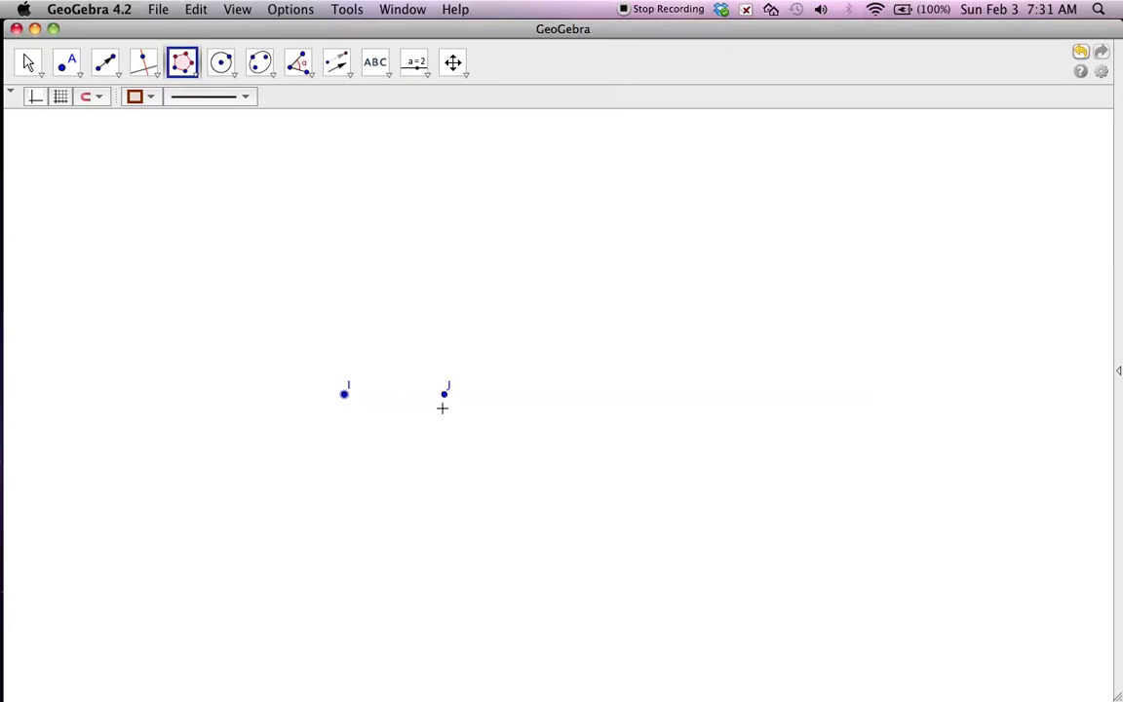
left_click(446, 394)
key("Return")
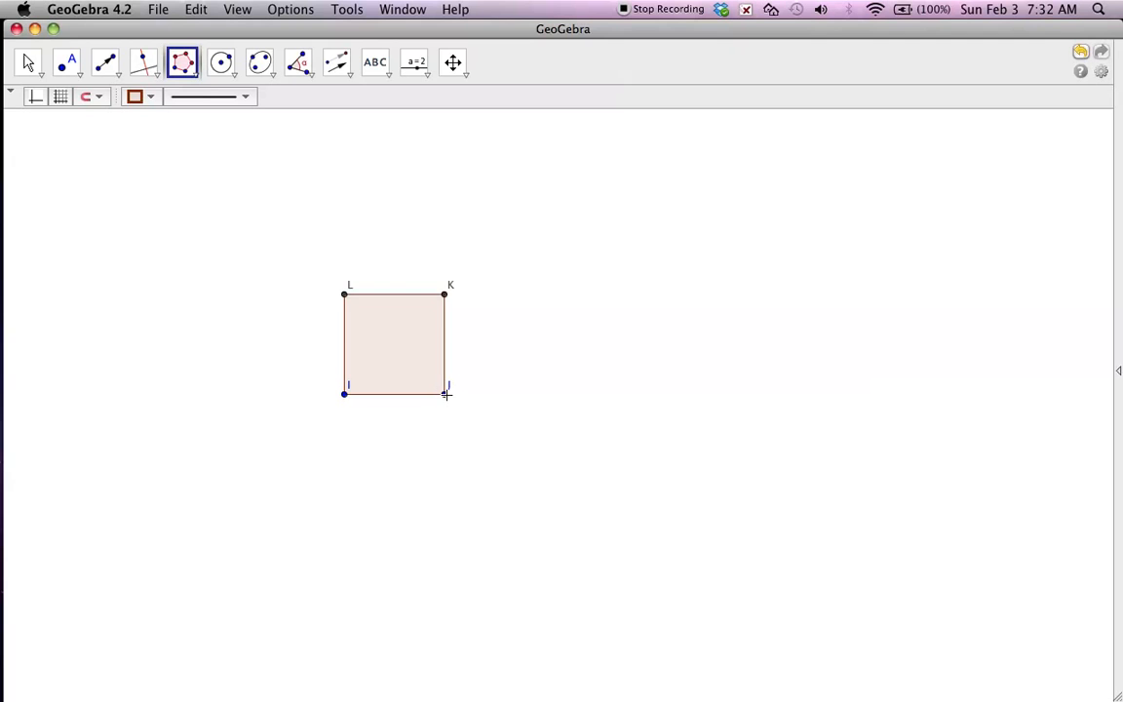
key("super+z")
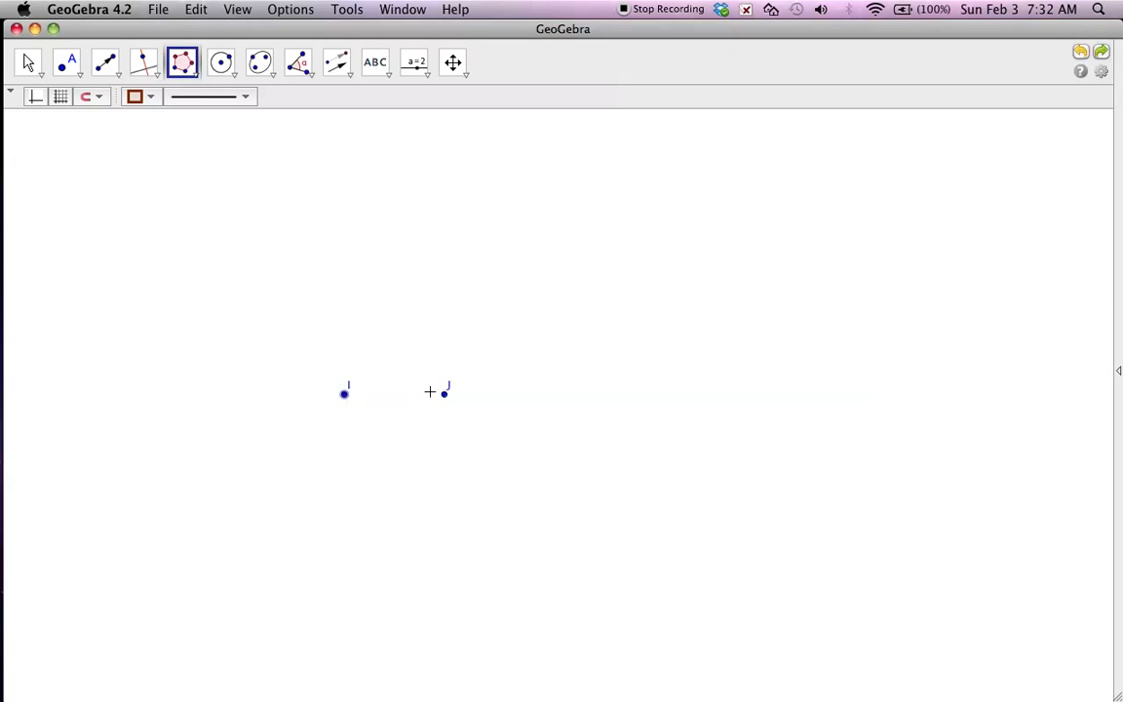
Construct a regular polygon with 6 vertices on points I and J, and a 4-vertex one outward on side LK.
left_click(443, 394)
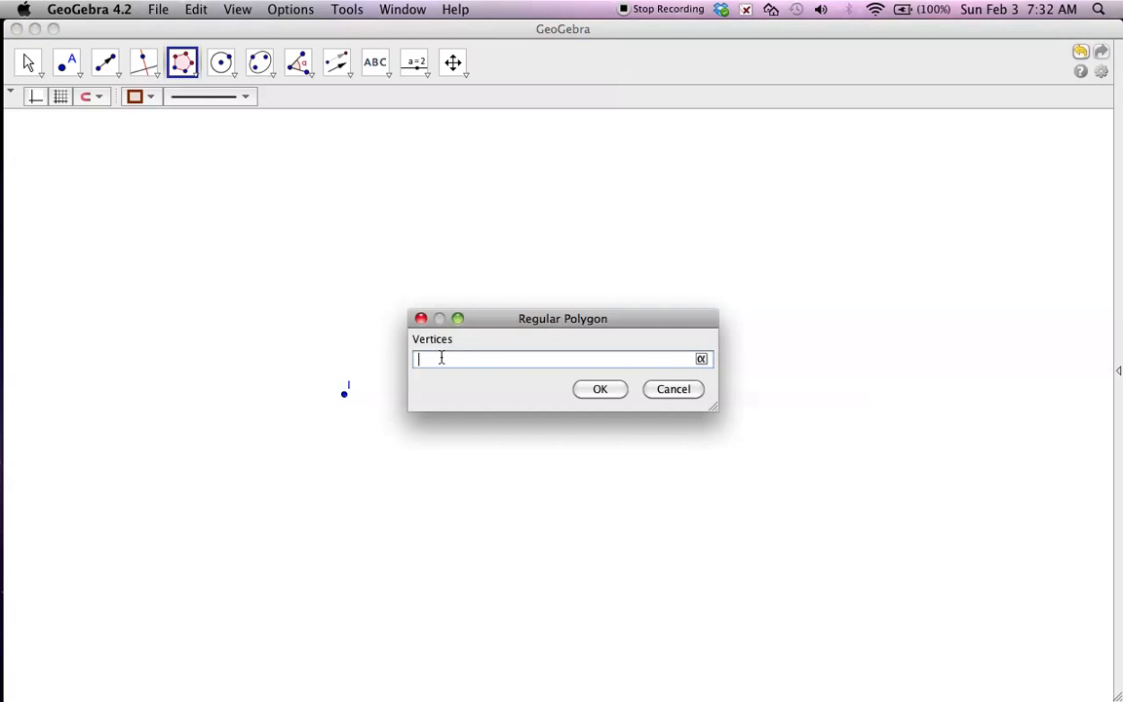
type("6")
left_click(598, 389)
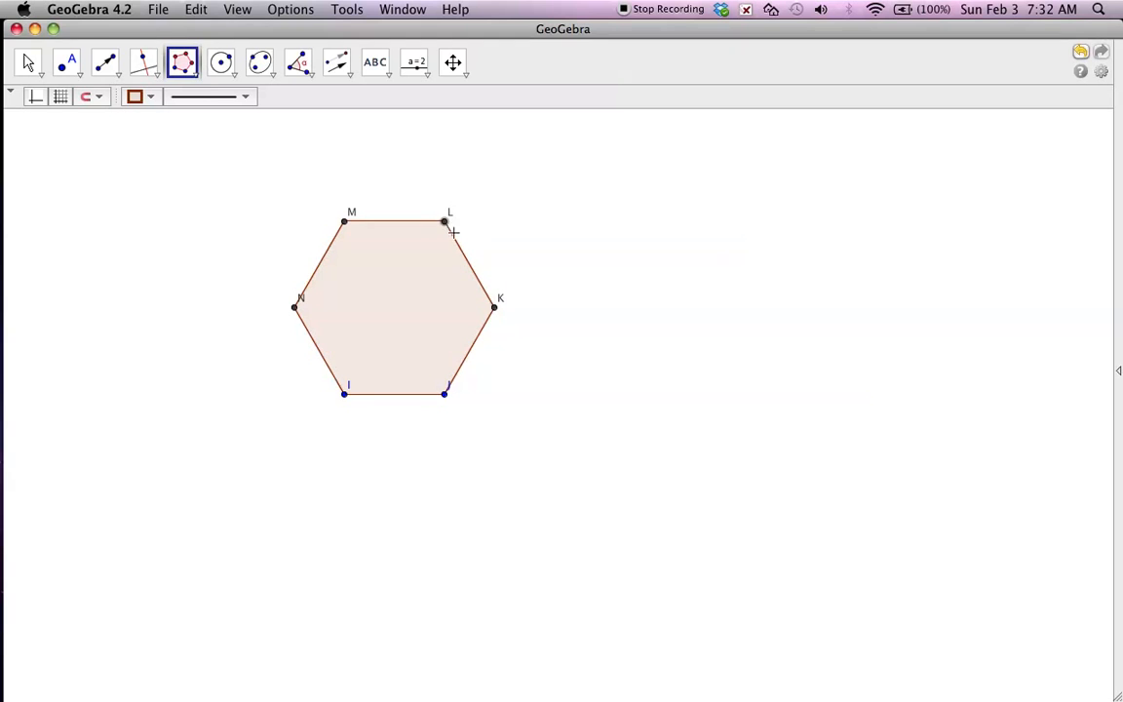
left_click(492, 306)
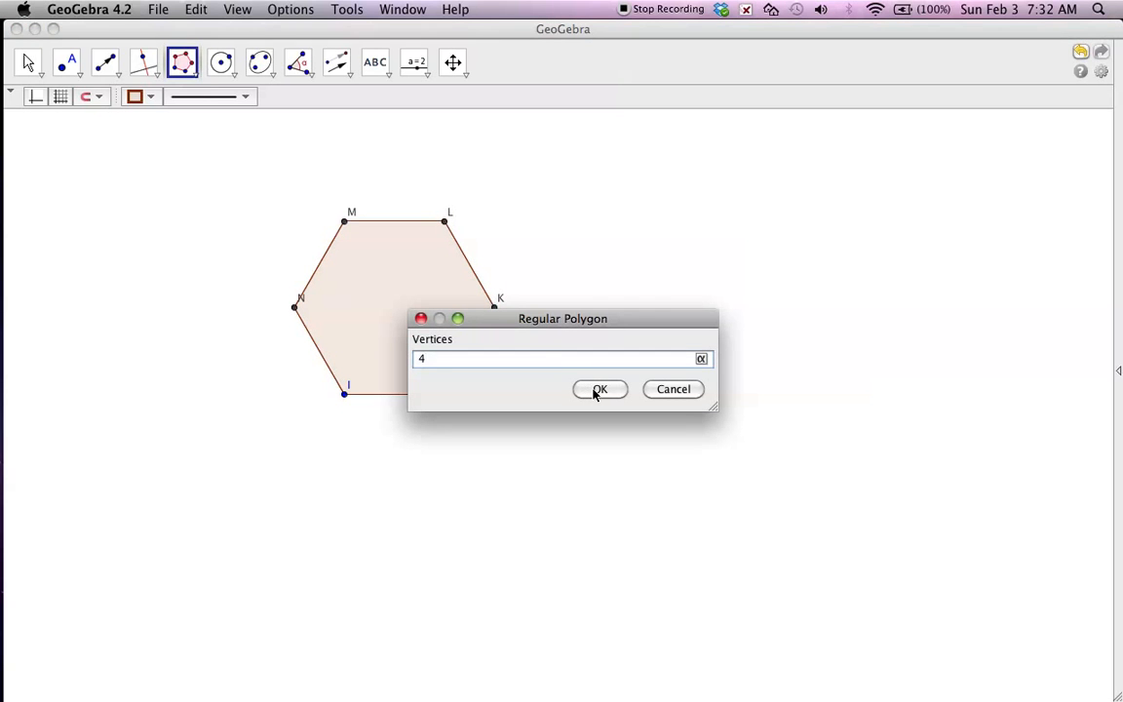
left_click(598, 390)
left_click(444, 394)
left_click(493, 308)
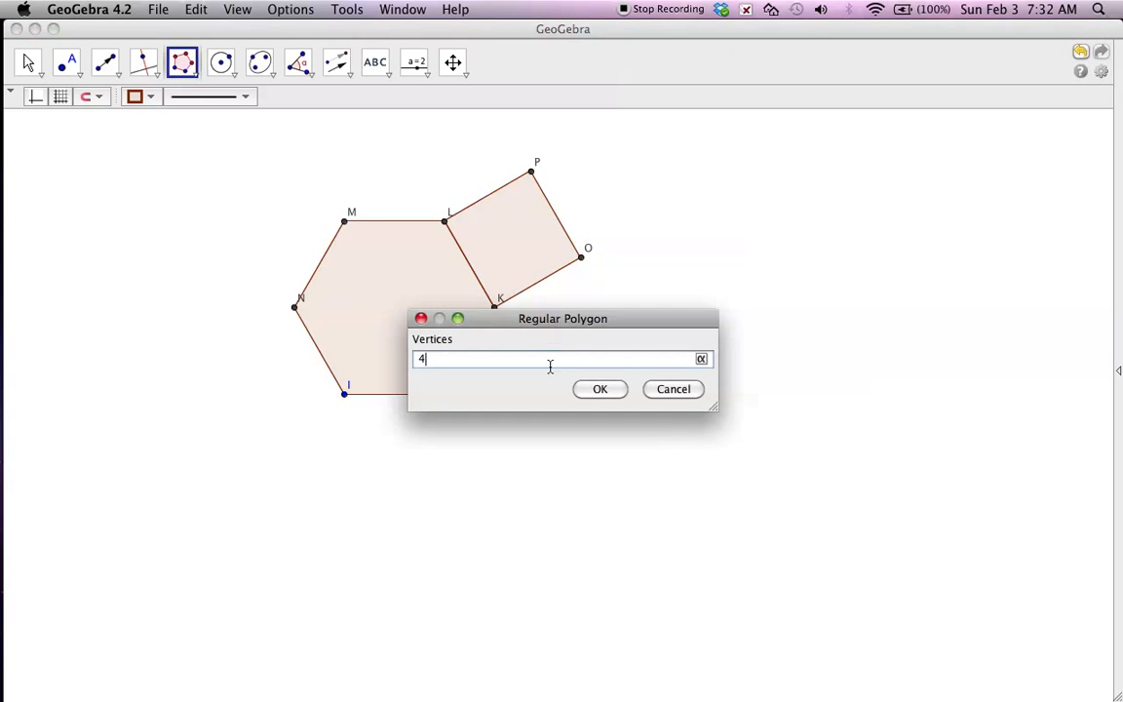
left_click(596, 388)
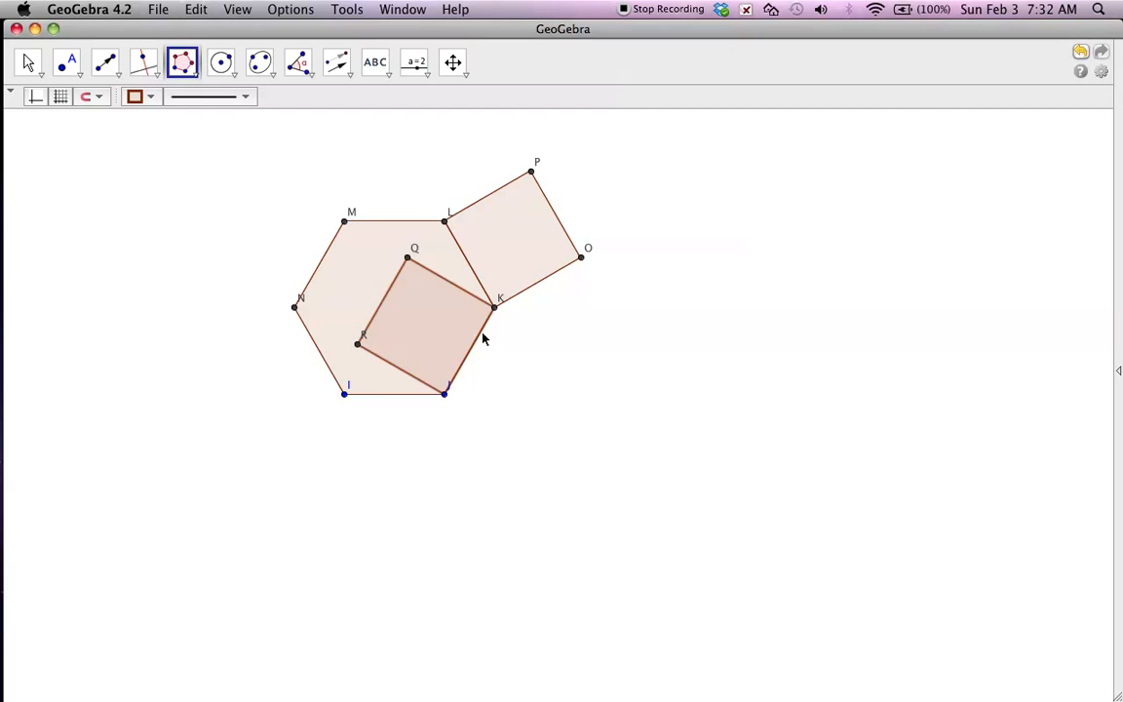
key("super+z")
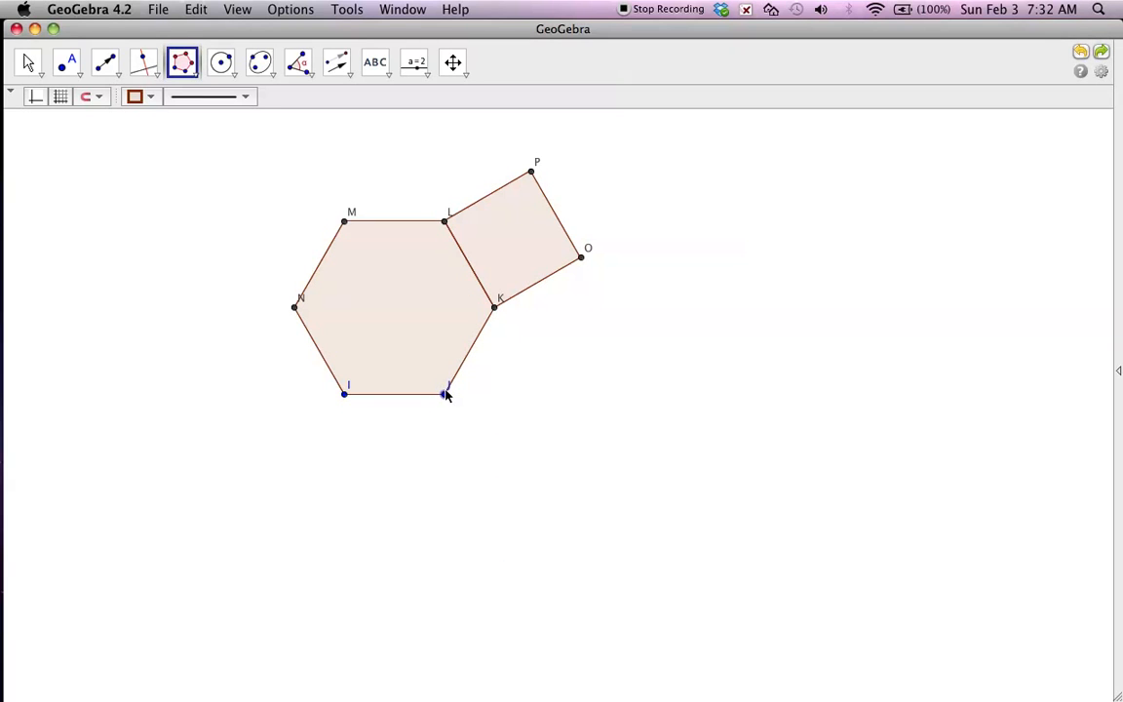
Construct squares outward on hexagon sides KJ and JI as regular polygons with 4 vertices.
left_click(494, 307)
left_click(443, 394)
left_click(595, 389)
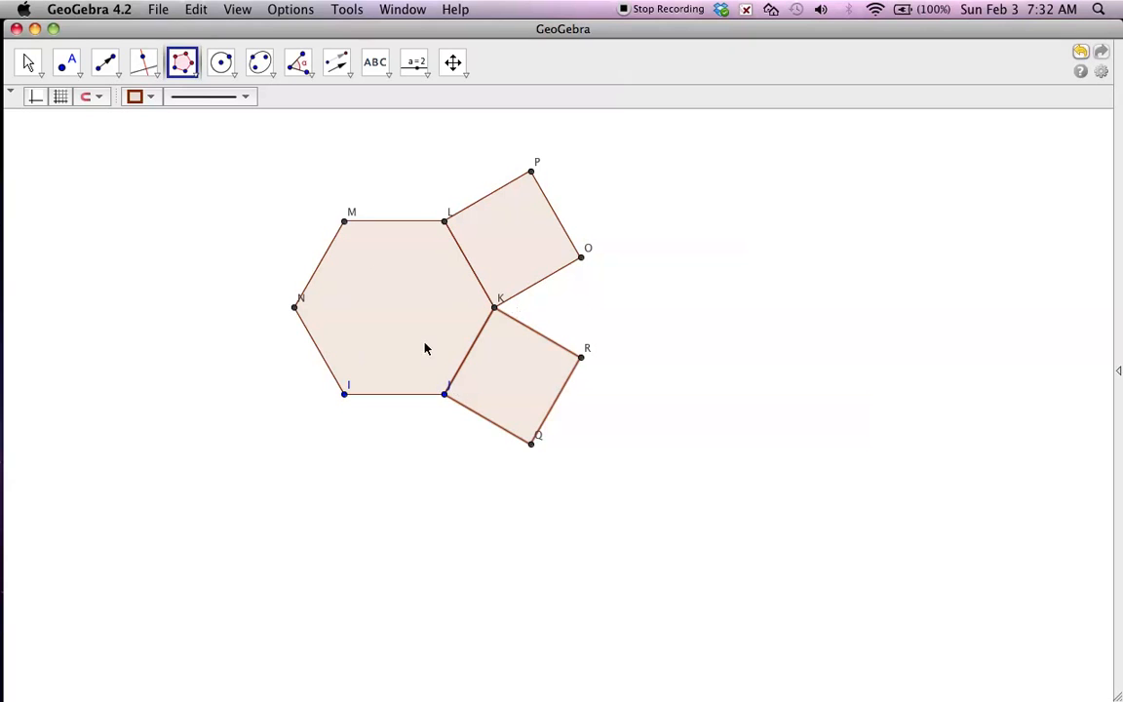
left_click(444, 395)
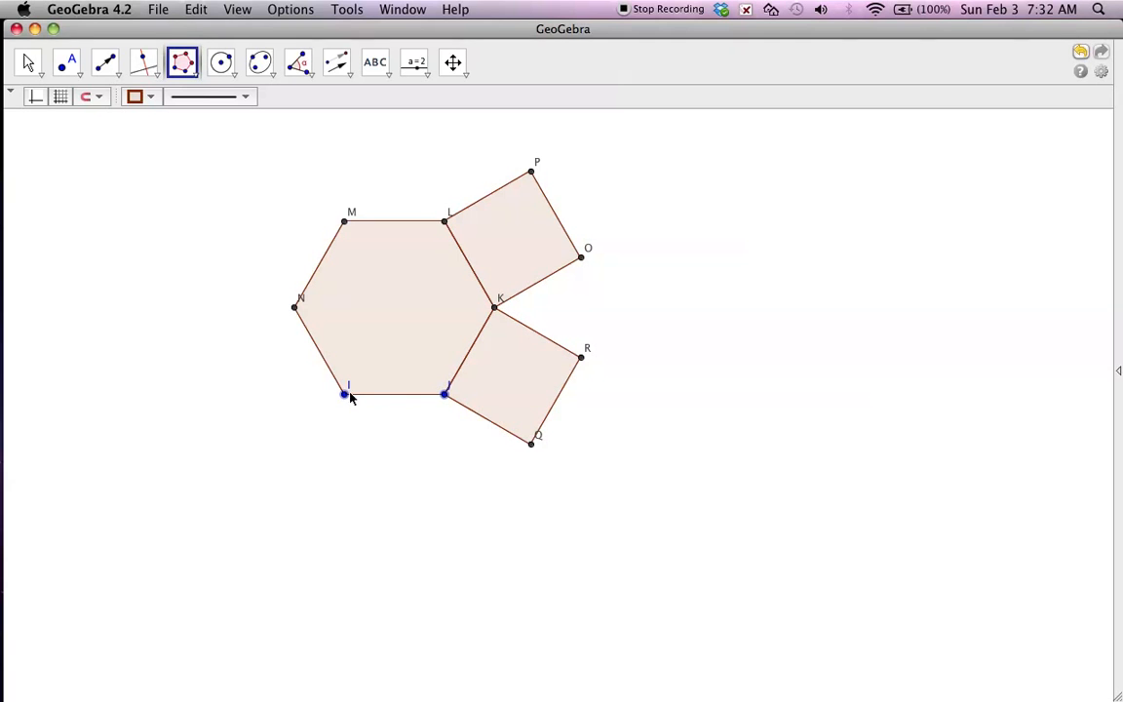
left_click(345, 394)
left_click(599, 391)
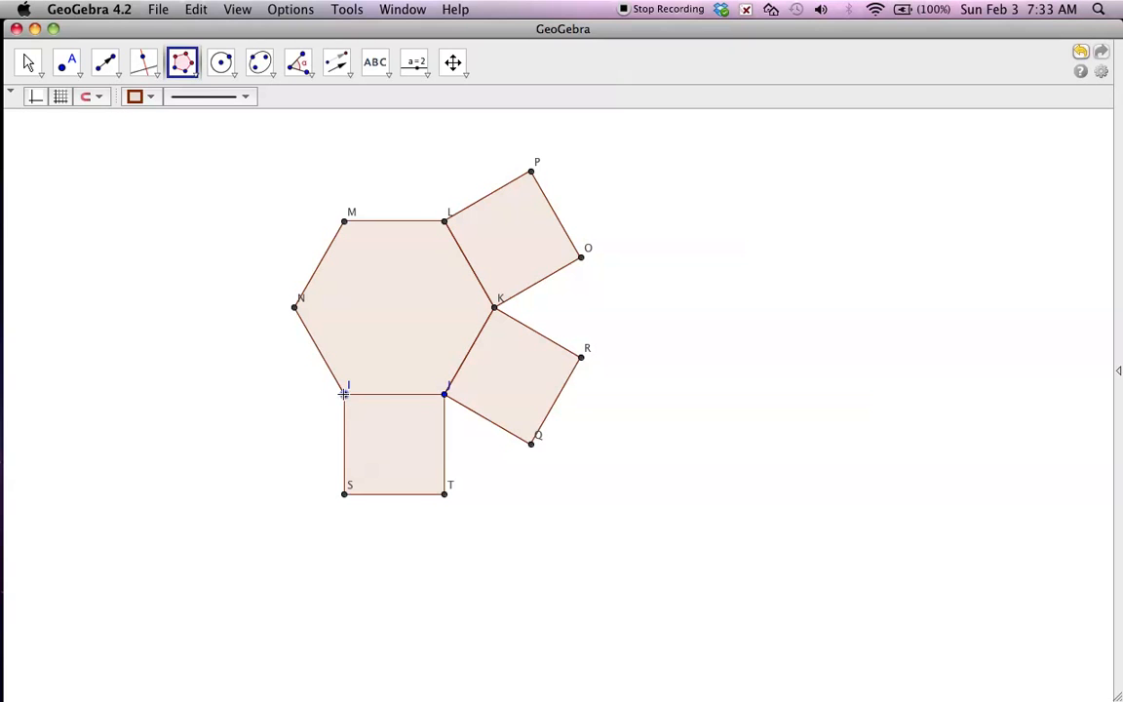
Construct squares outward on the remaining hexagon sides IN, NM and ML as regular polygons with 4 vertices.
left_click(296, 307)
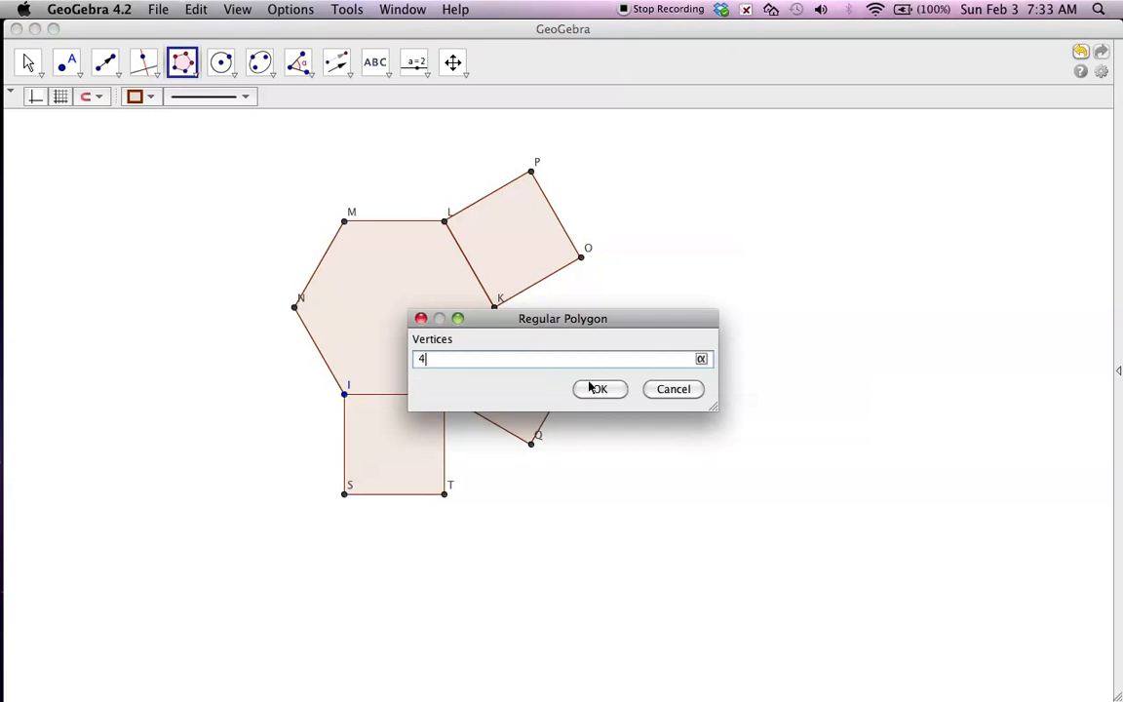
left_click(595, 389)
left_click(295, 307)
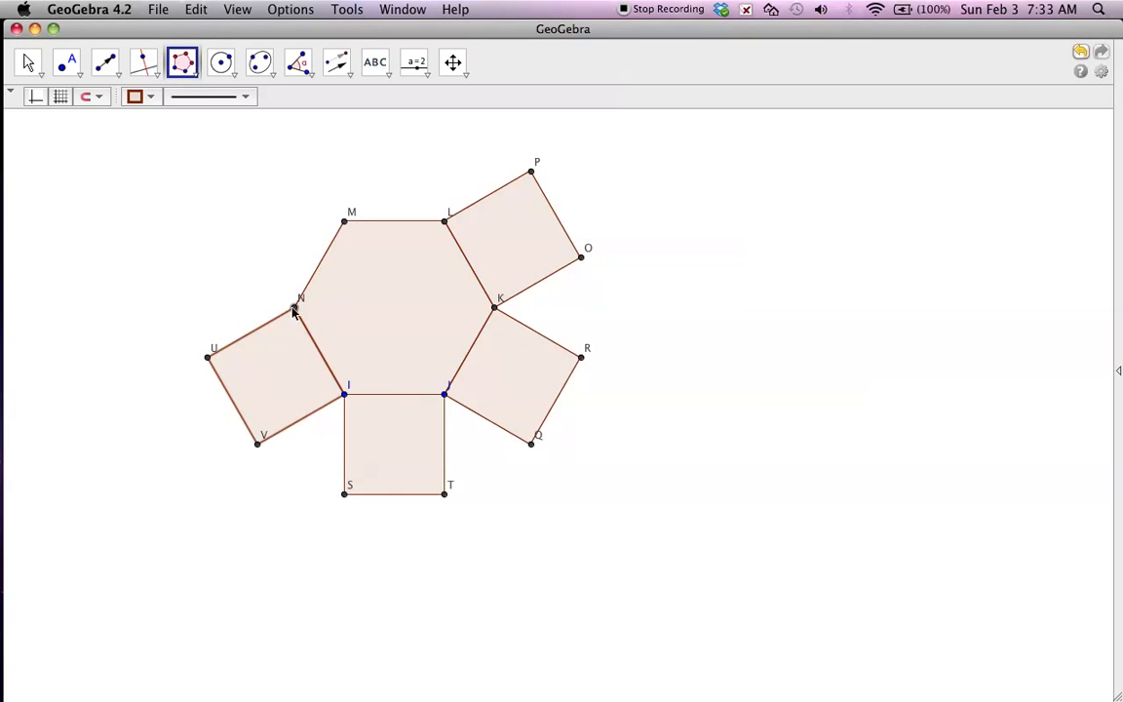
left_click(344, 221)
left_click(579, 387)
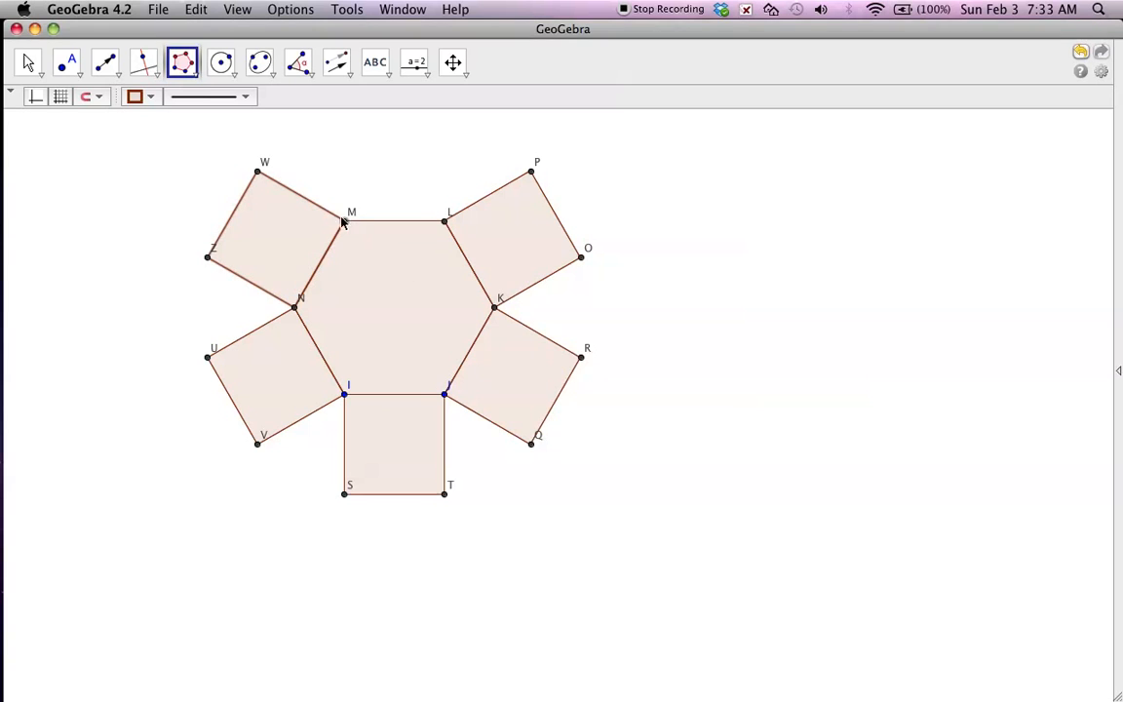
left_click(444, 221)
left_click(582, 391)
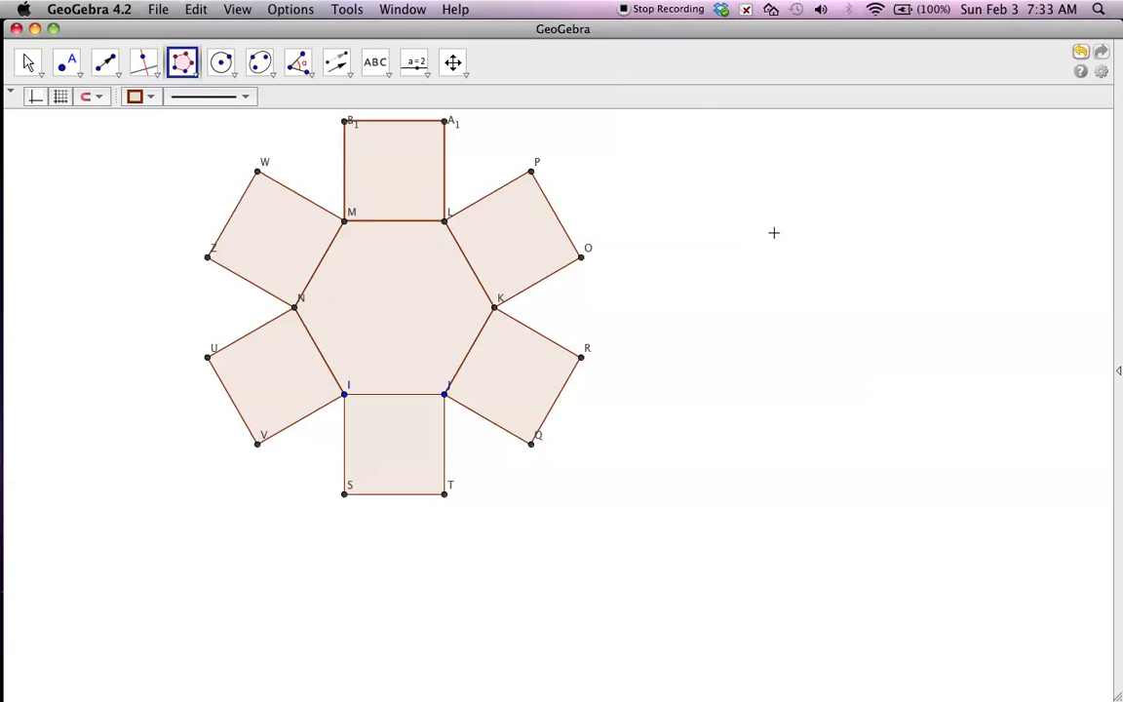
Fill the gap between the two squares meeting at M with a polygon through W, B1 and M.
left_click(453, 63)
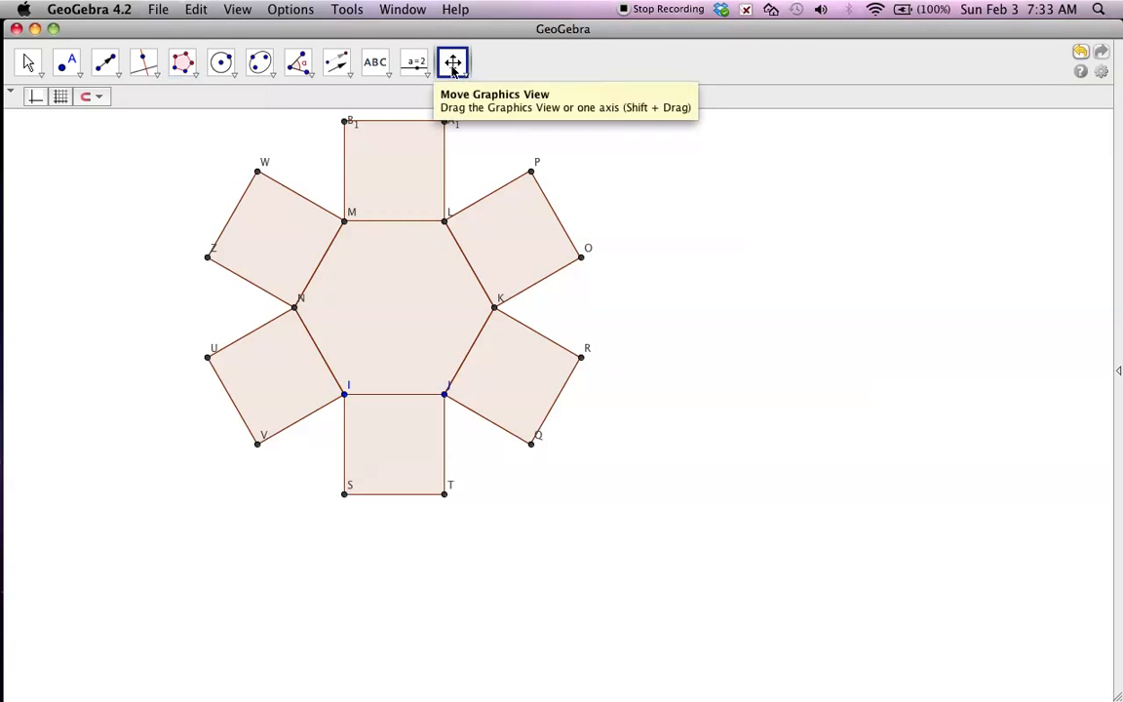
left_click_drag(708, 322, 770, 393)
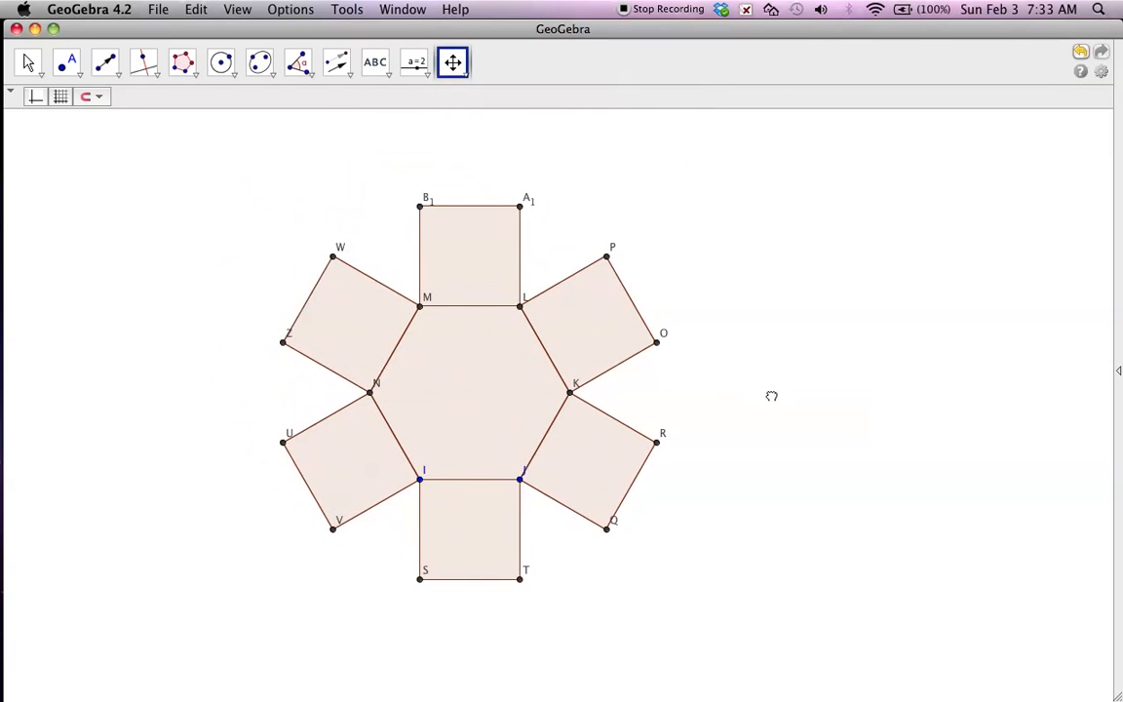
left_click(183, 68)
left_click(198, 102)
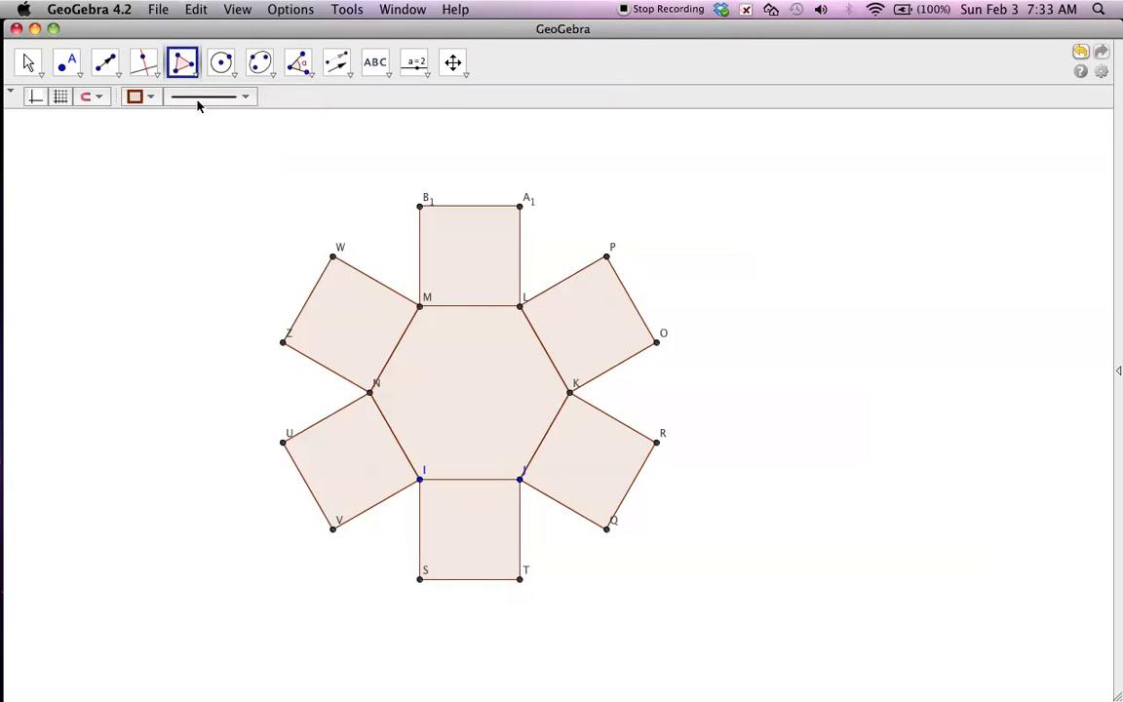
left_click(332, 256)
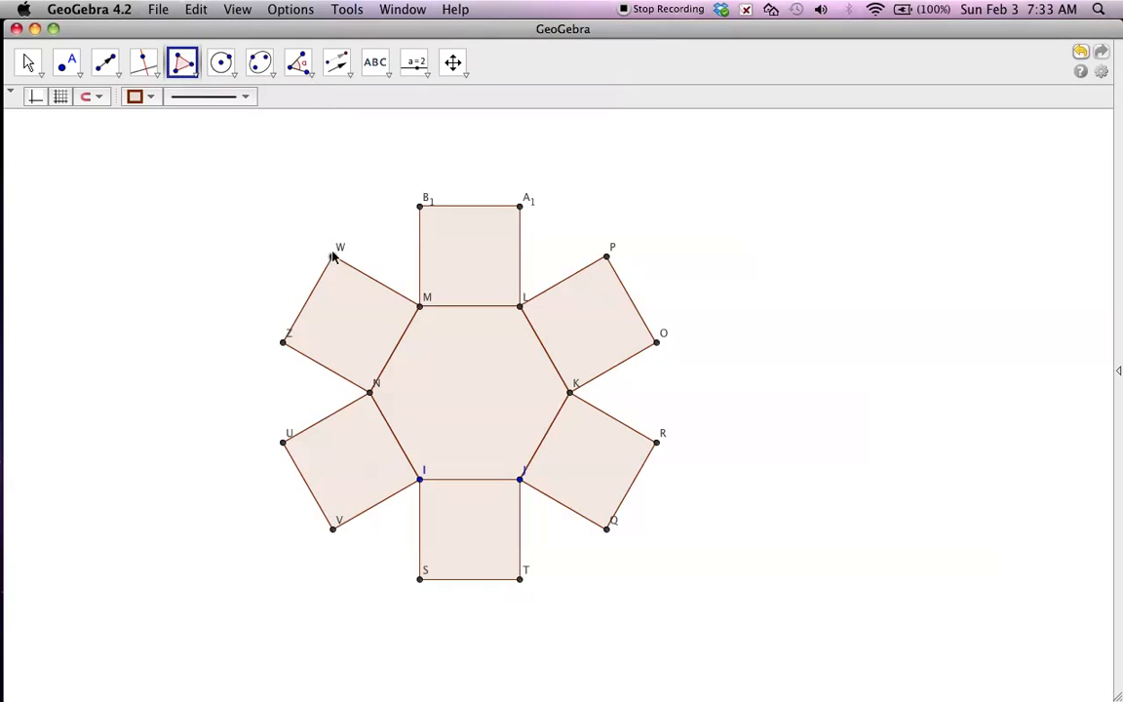
left_click(419, 206)
left_click(420, 306)
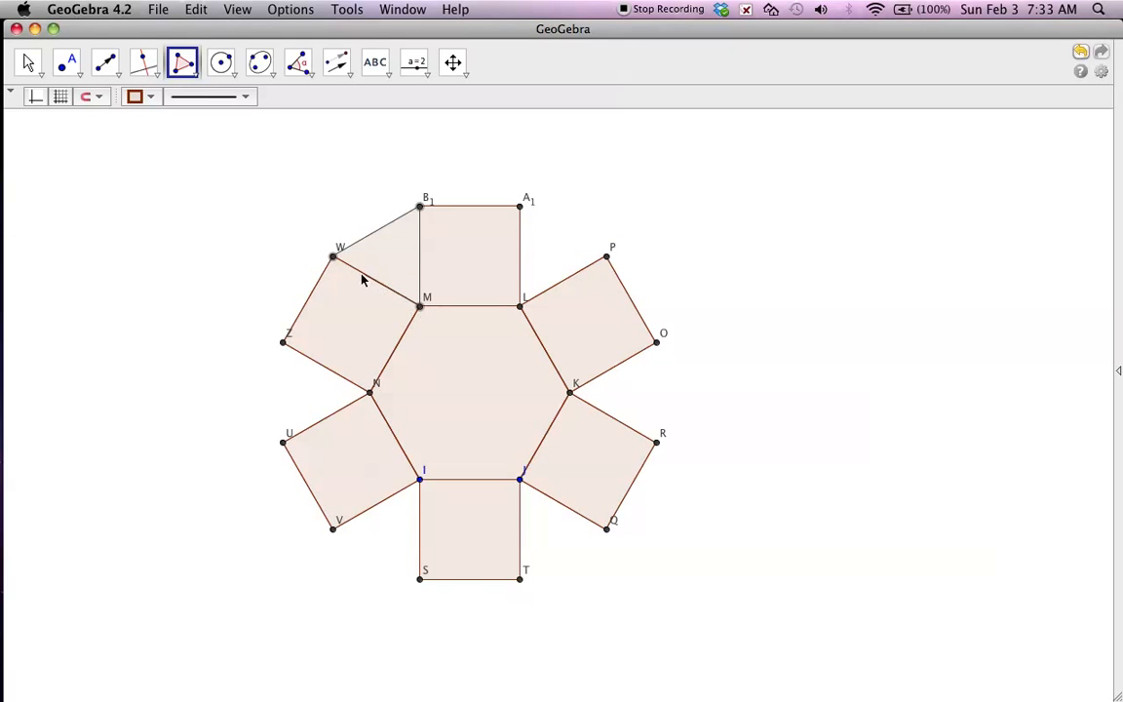
left_click(332, 255)
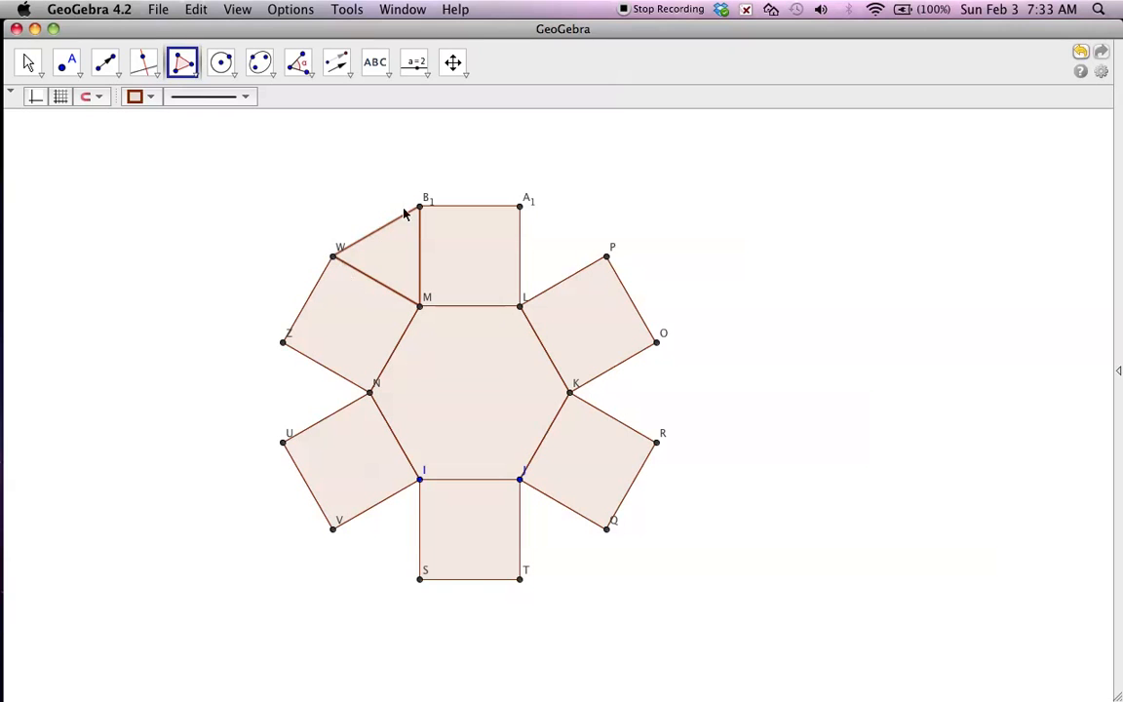
Draw triangular polygons A1-L-P and O-R-K in the gaps between the squares at vertices L and K.
left_click(519, 207)
left_click(519, 306)
left_click(606, 257)
left_click(519, 207)
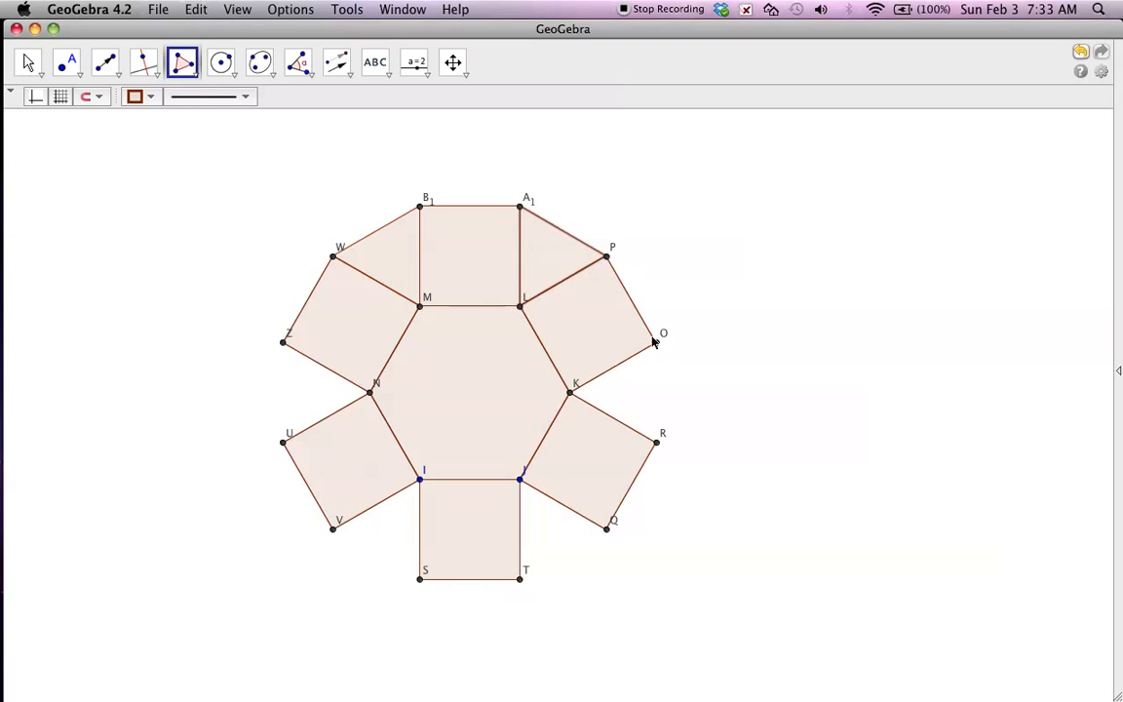
left_click(656, 343)
left_click(655, 443)
left_click(569, 391)
left_click(656, 343)
Draw triangular polygons Q-T-J and S-V-I in the gaps between the squares at vertices J and I.
left_click(605, 528)
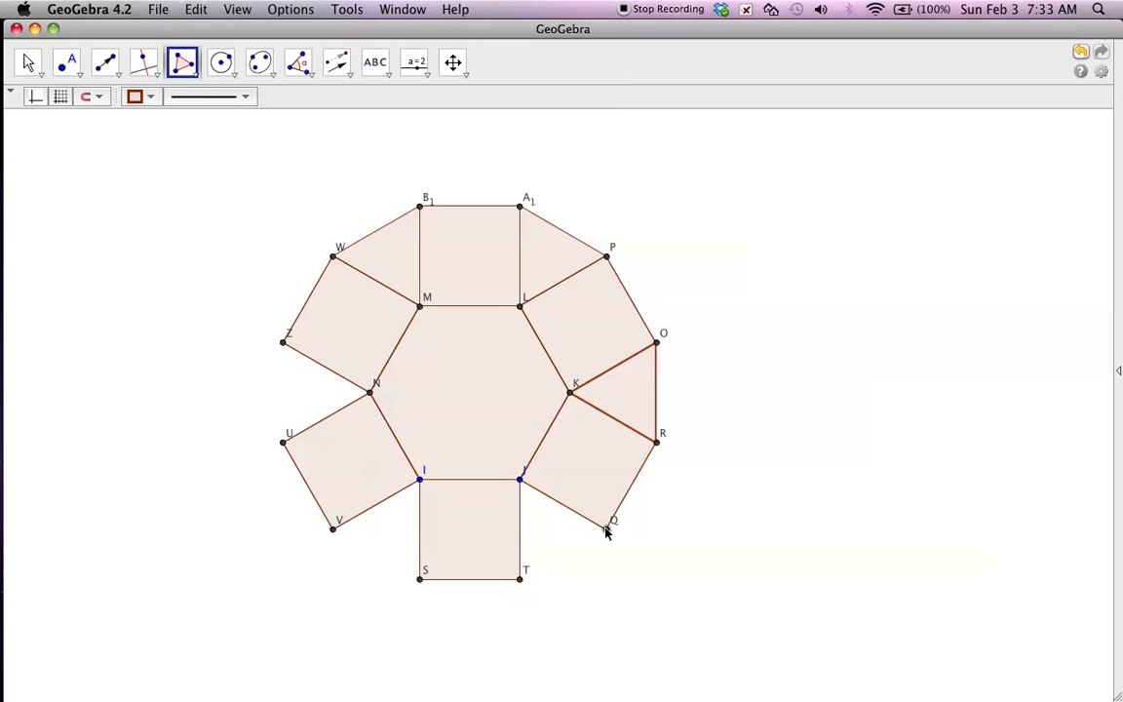
left_click(519, 579)
left_click(519, 479)
left_click(605, 528)
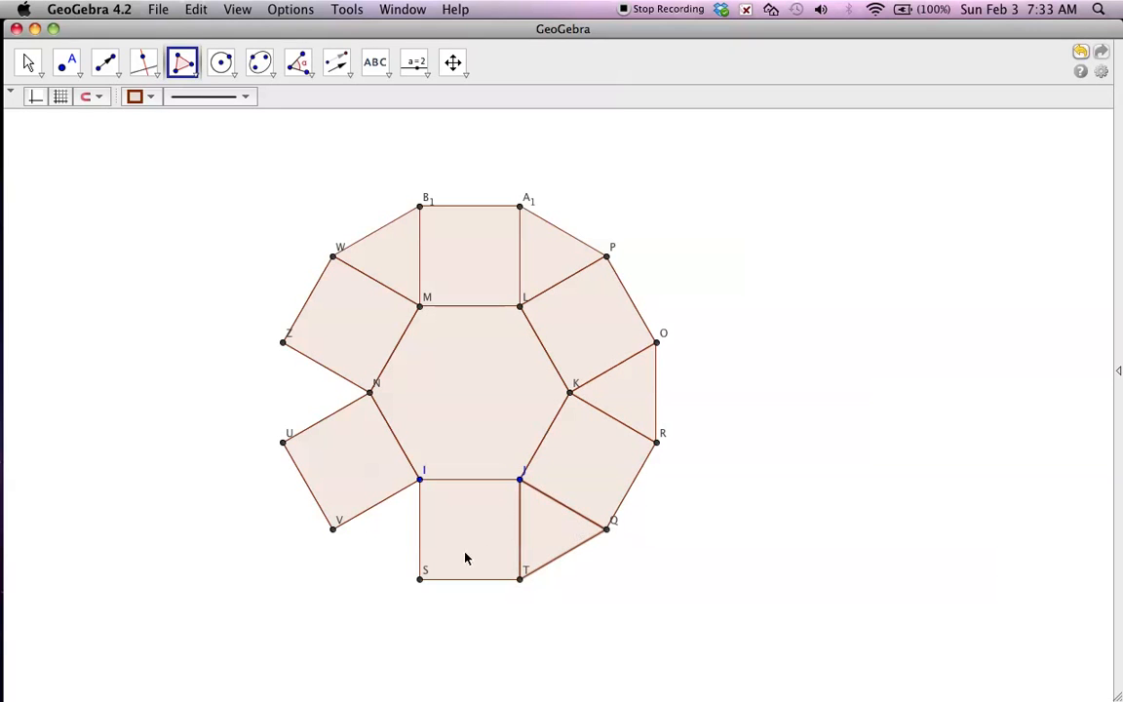
left_click(420, 579)
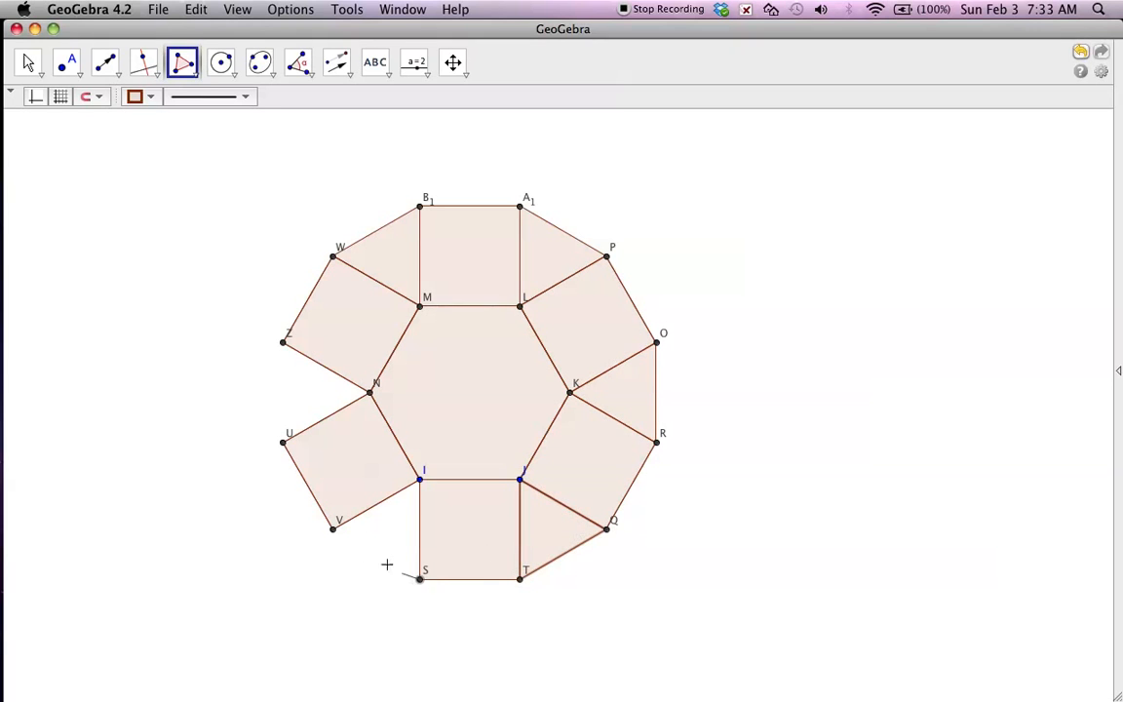
left_click(334, 529)
left_click(420, 479)
left_click(420, 579)
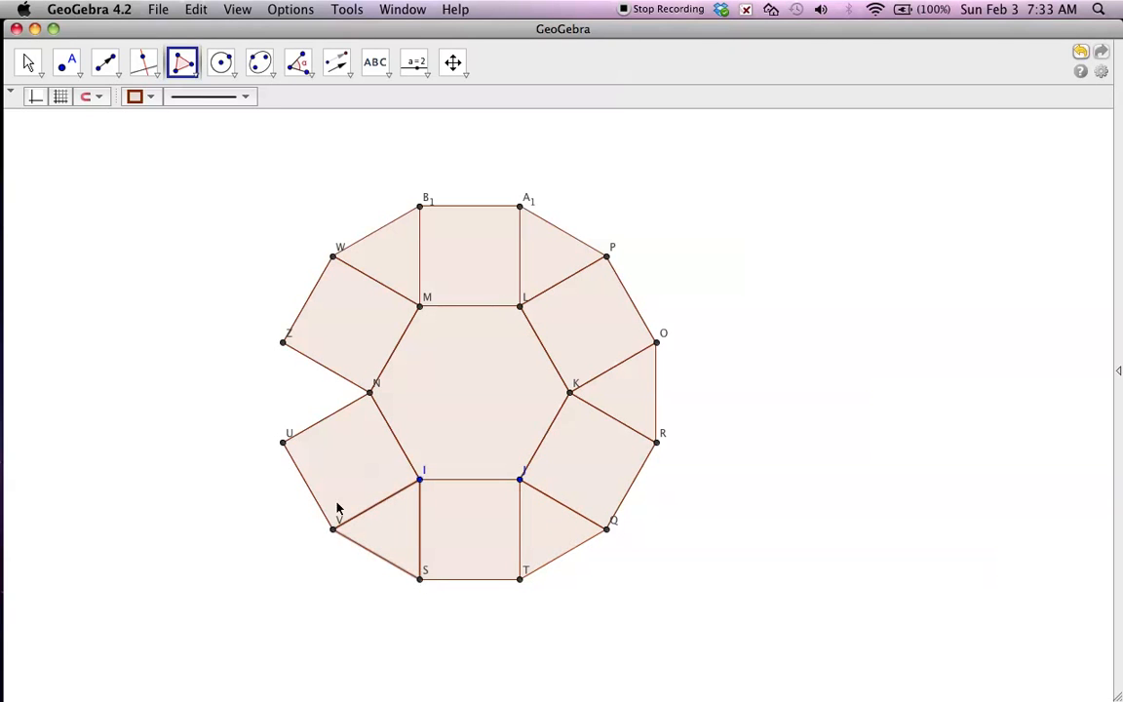
Close the last gap at vertex N with a triangular polygon through U, Z and N.
left_click(283, 441)
left_click(283, 342)
left_click(370, 393)
left_click(283, 441)
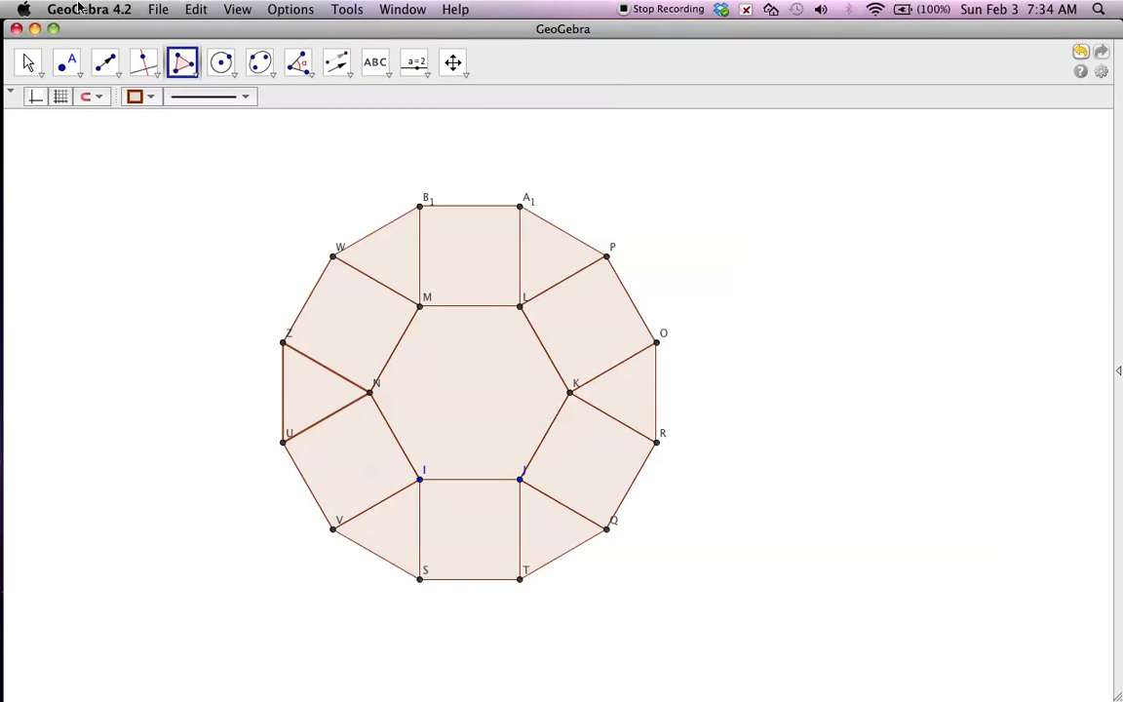
Color the central hexagon blue at full opacity.
left_click(28, 62)
left_click(482, 446)
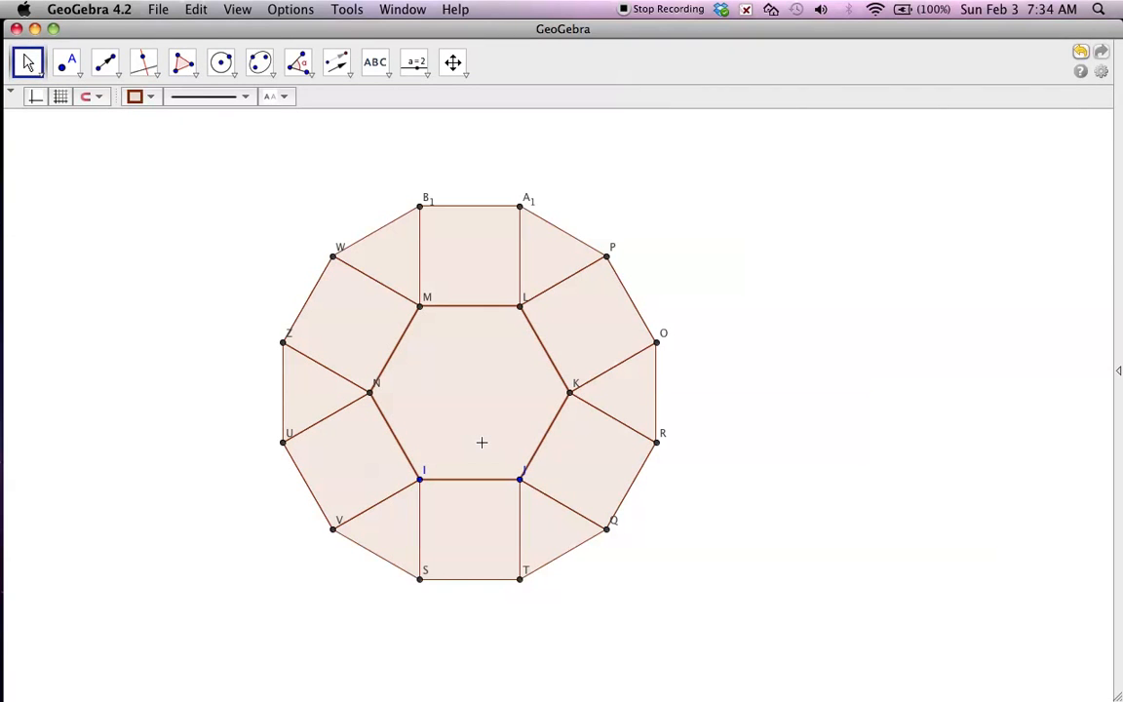
left_click(154, 101)
left_click(244, 117)
left_click_drag(151, 173, 282, 179)
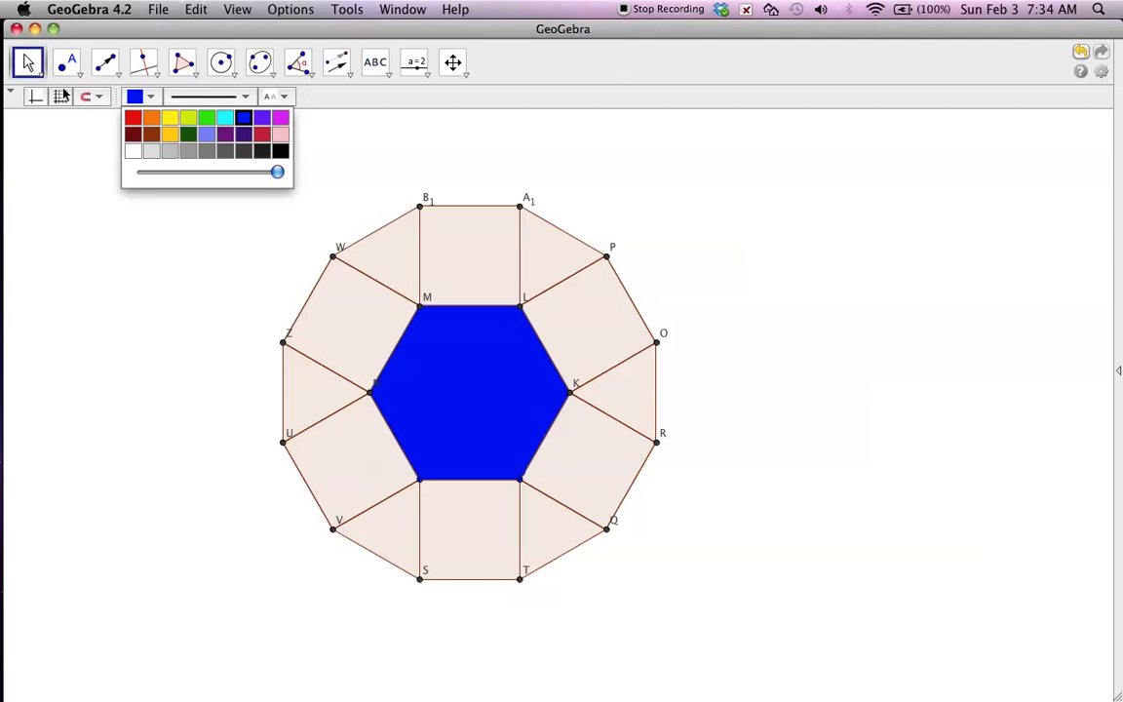
Color the square on hexagon side ML red at full opacity.
left_click(461, 238)
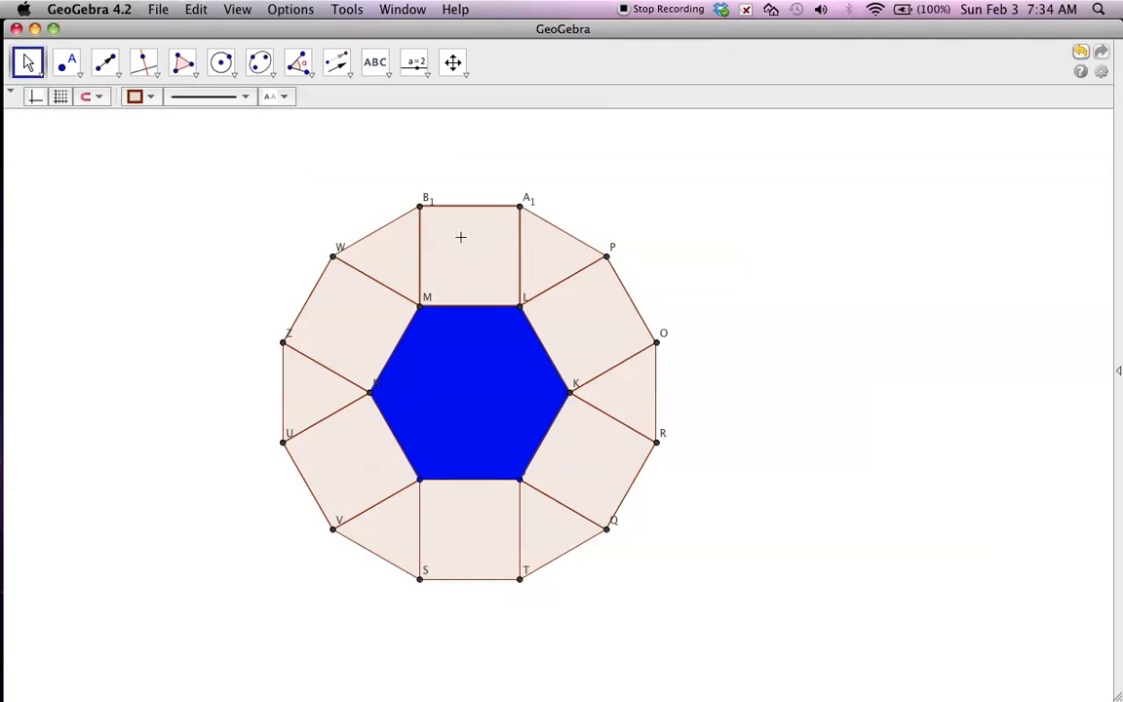
left_click(150, 97)
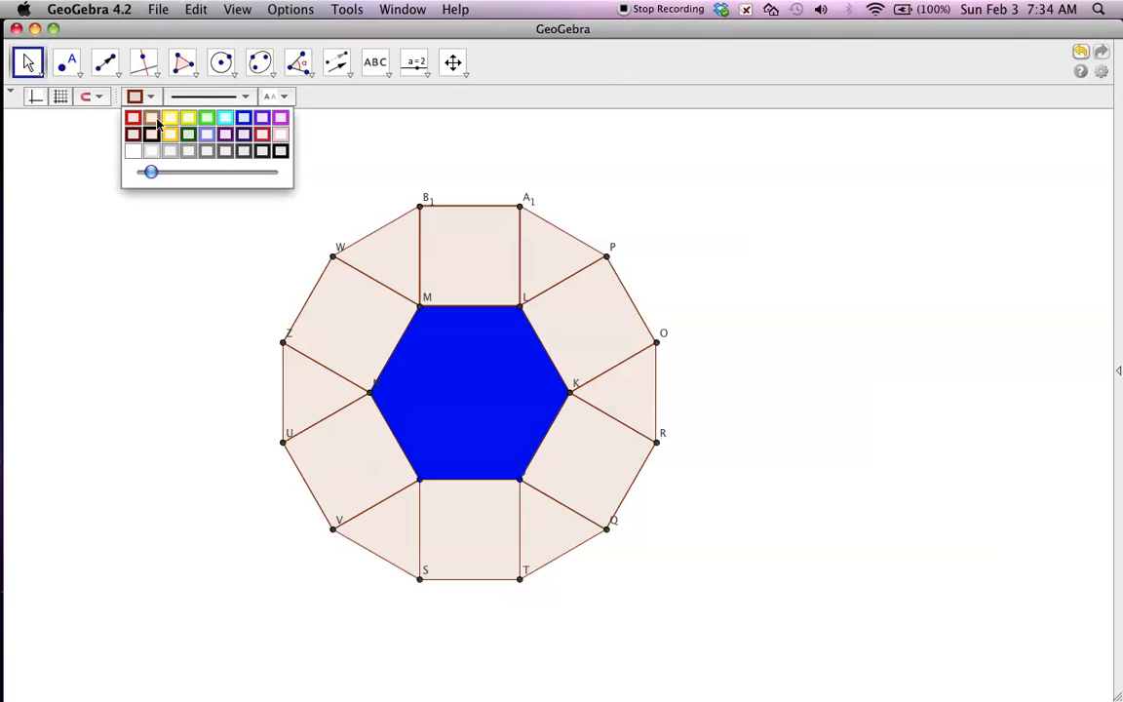
left_click(134, 118)
left_click_drag(148, 171, 281, 176)
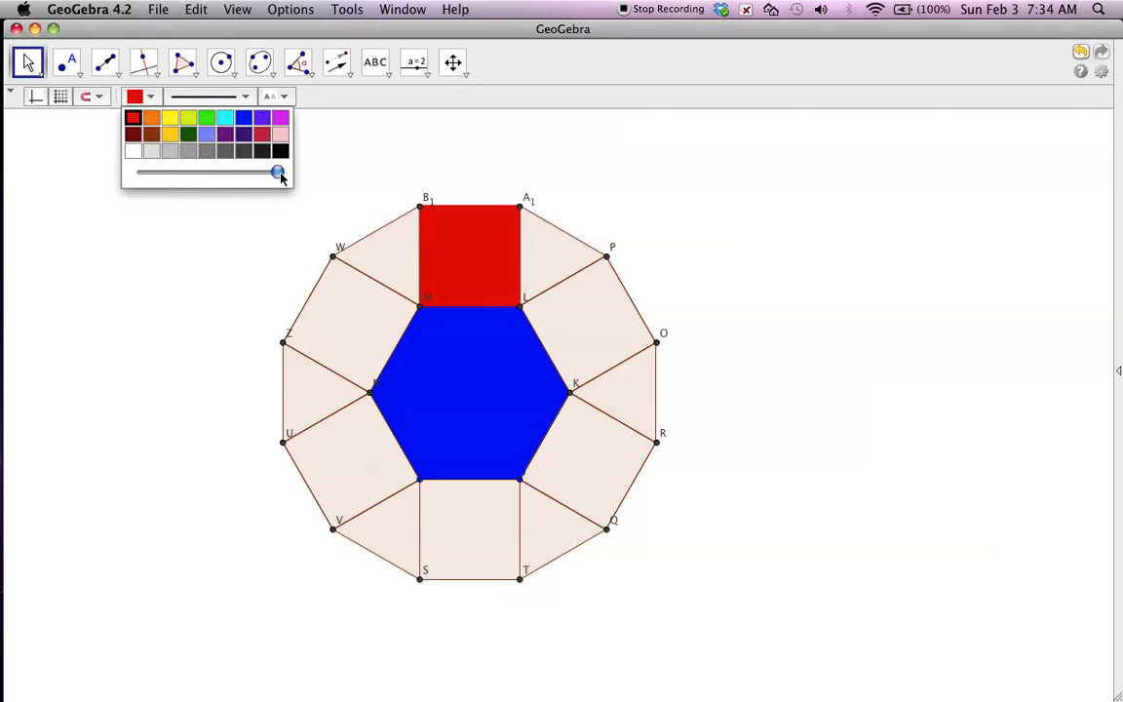
Color the squares on hexagon sides LK and KJ red at full opacity.
left_click(560, 277)
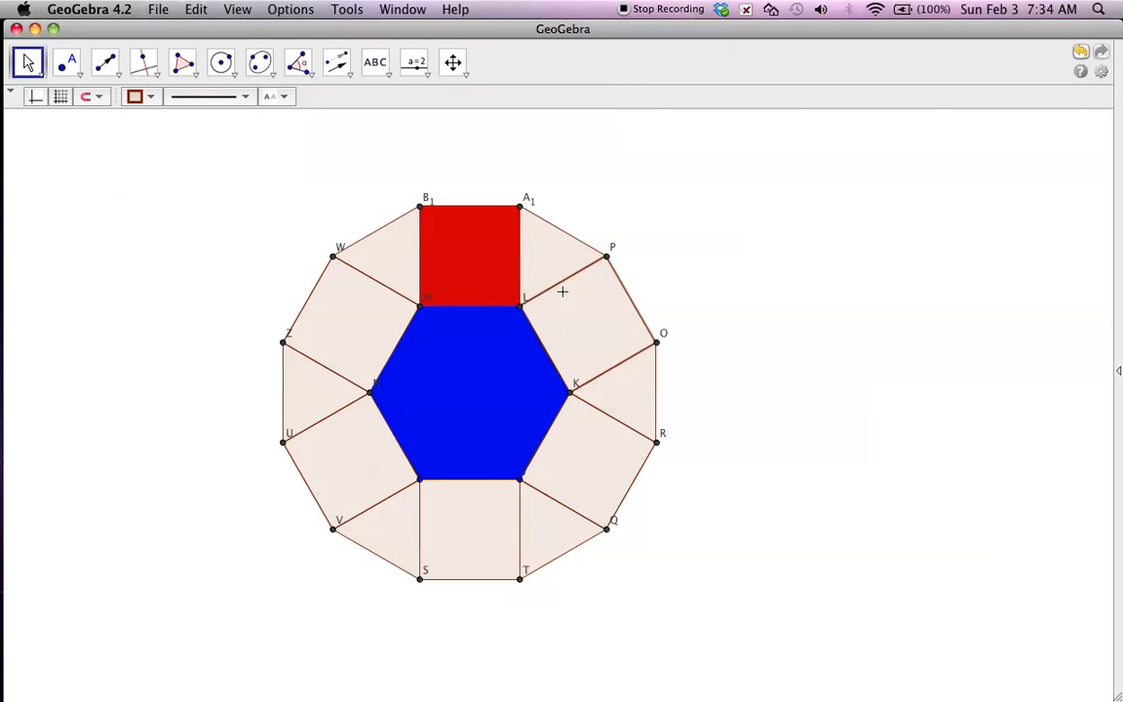
left_click(151, 98)
left_click(134, 117)
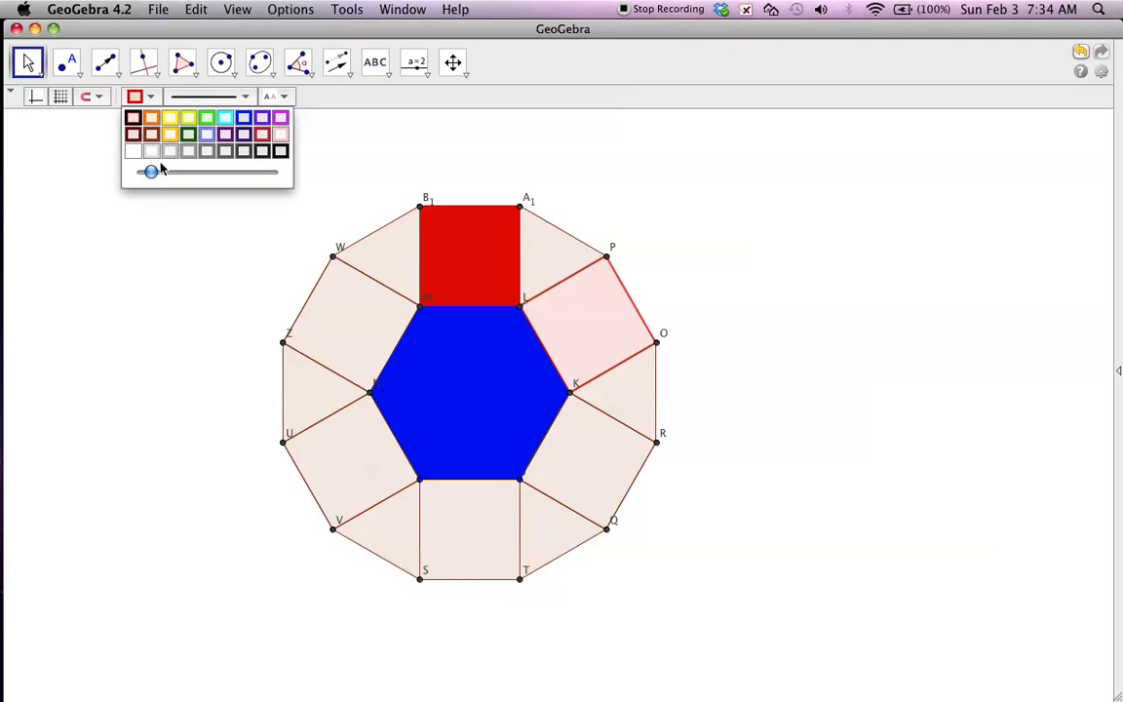
left_click_drag(151, 172, 268, 172)
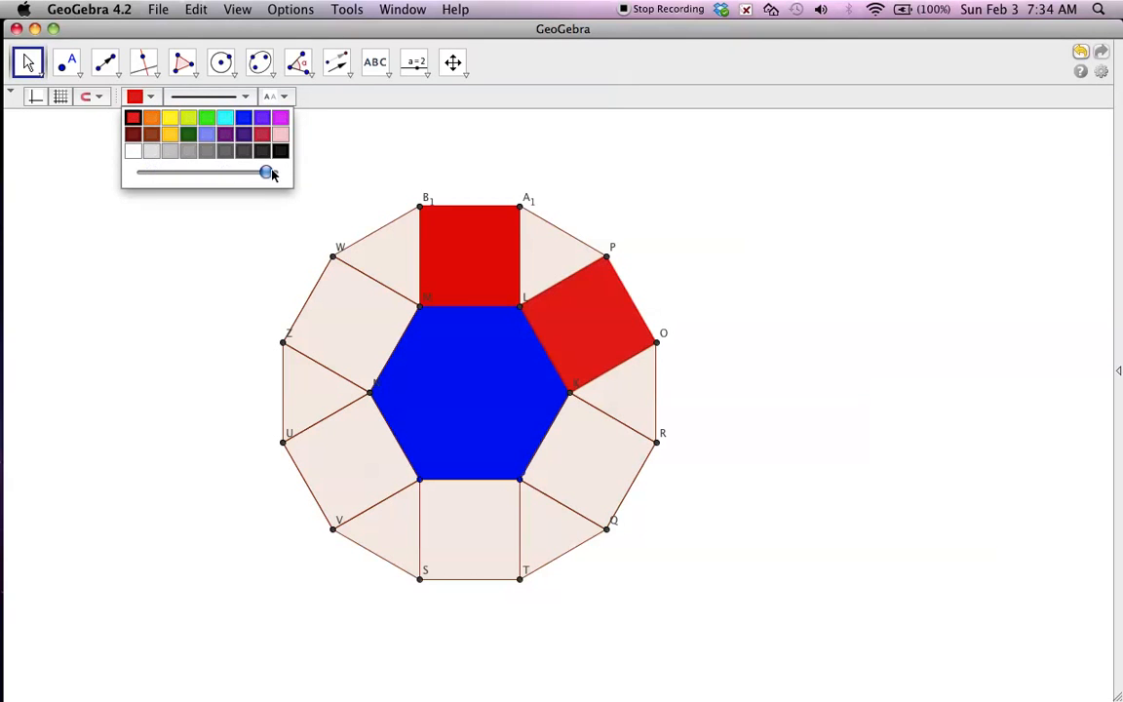
left_click(564, 460)
left_click(150, 96)
left_click(133, 117)
left_click_drag(150, 172, 278, 172)
Color the squares on hexagon sides JI and IN red at full opacity.
left_click(447, 561)
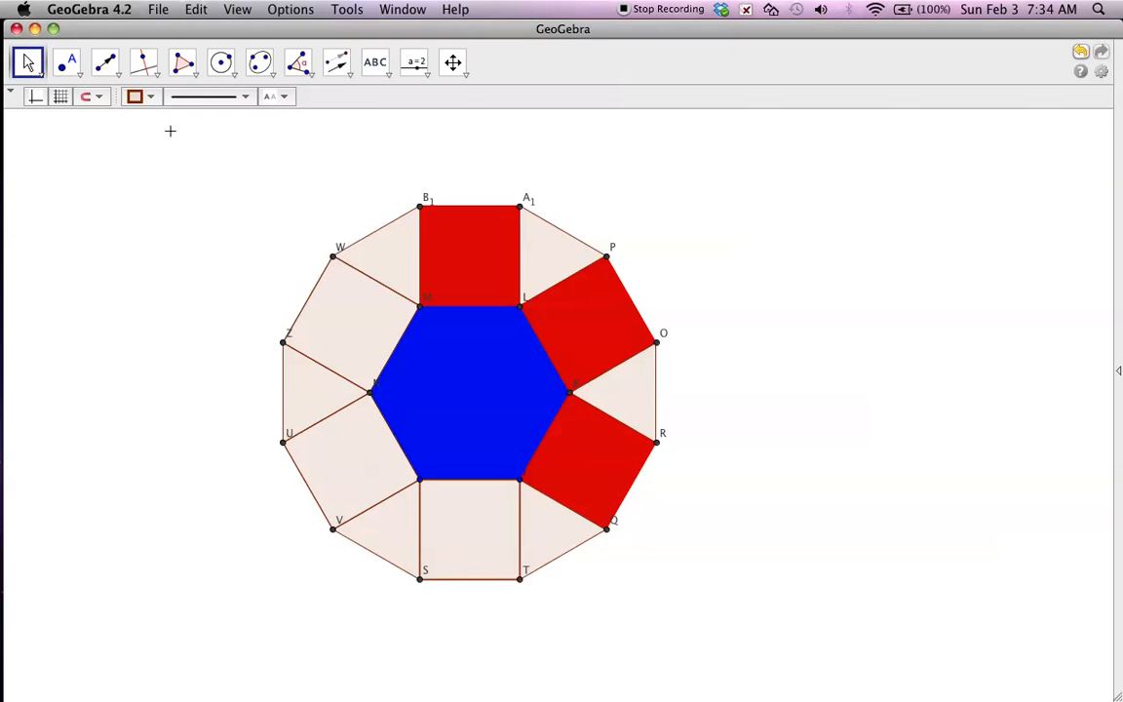
left_click(148, 96)
left_click_drag(150, 171, 292, 179)
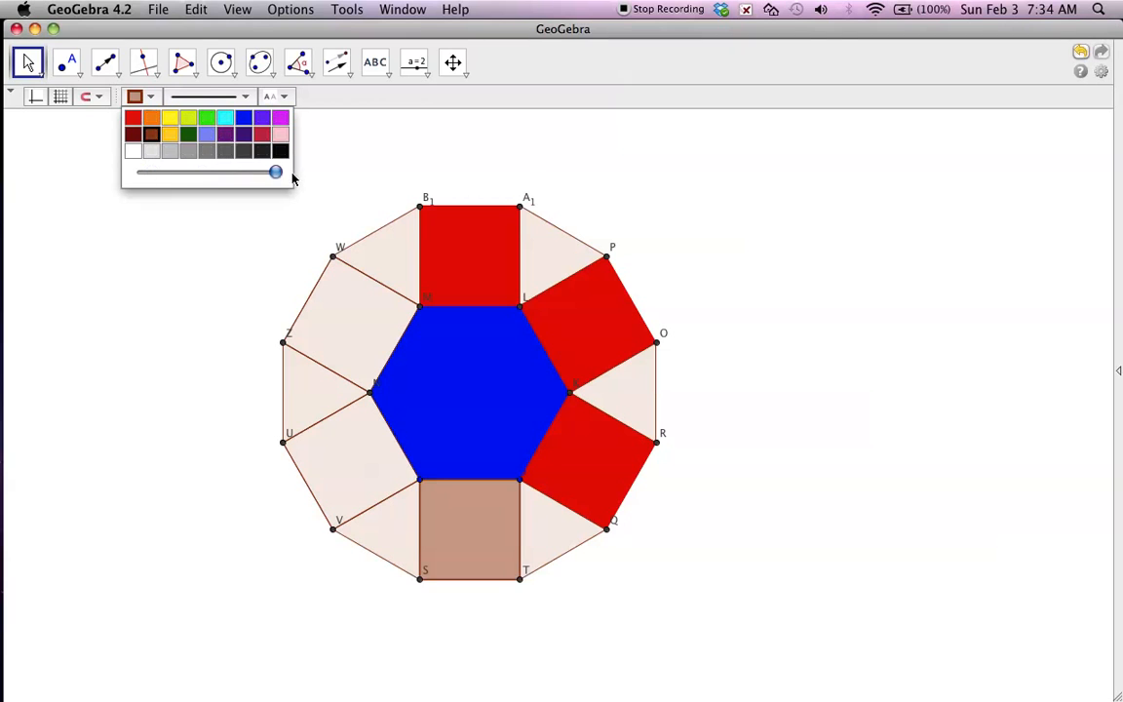
left_click(133, 117)
left_click(336, 453)
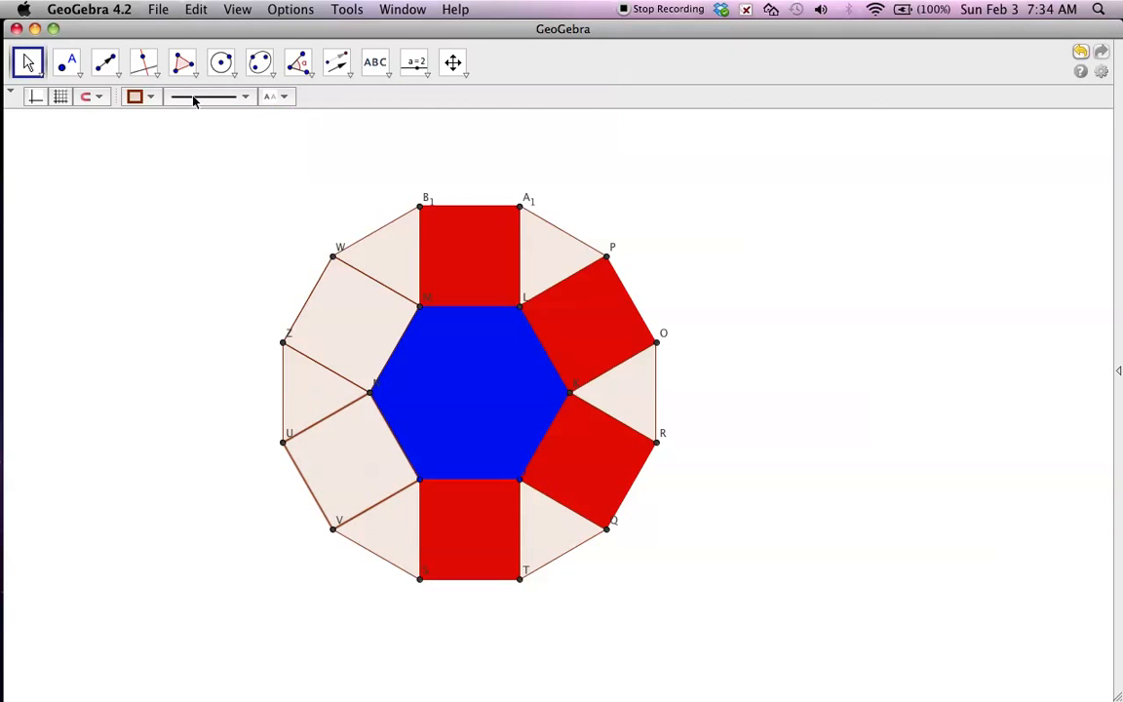
left_click(147, 96)
left_click(134, 120)
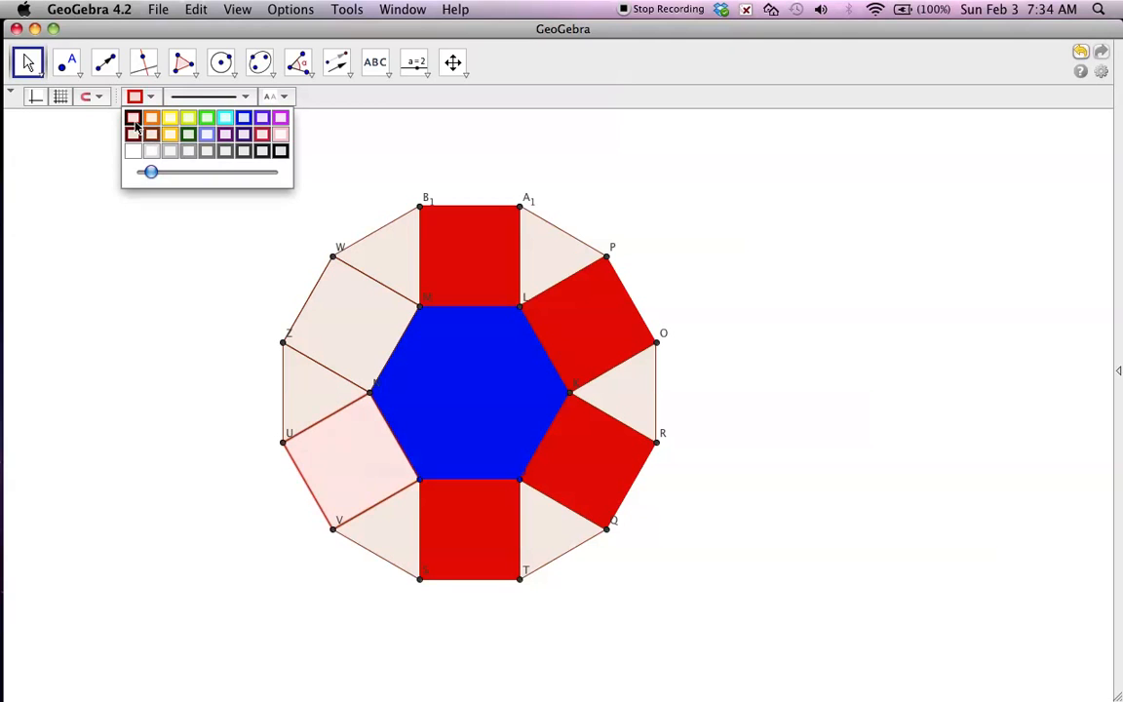
left_click_drag(149, 172, 288, 178)
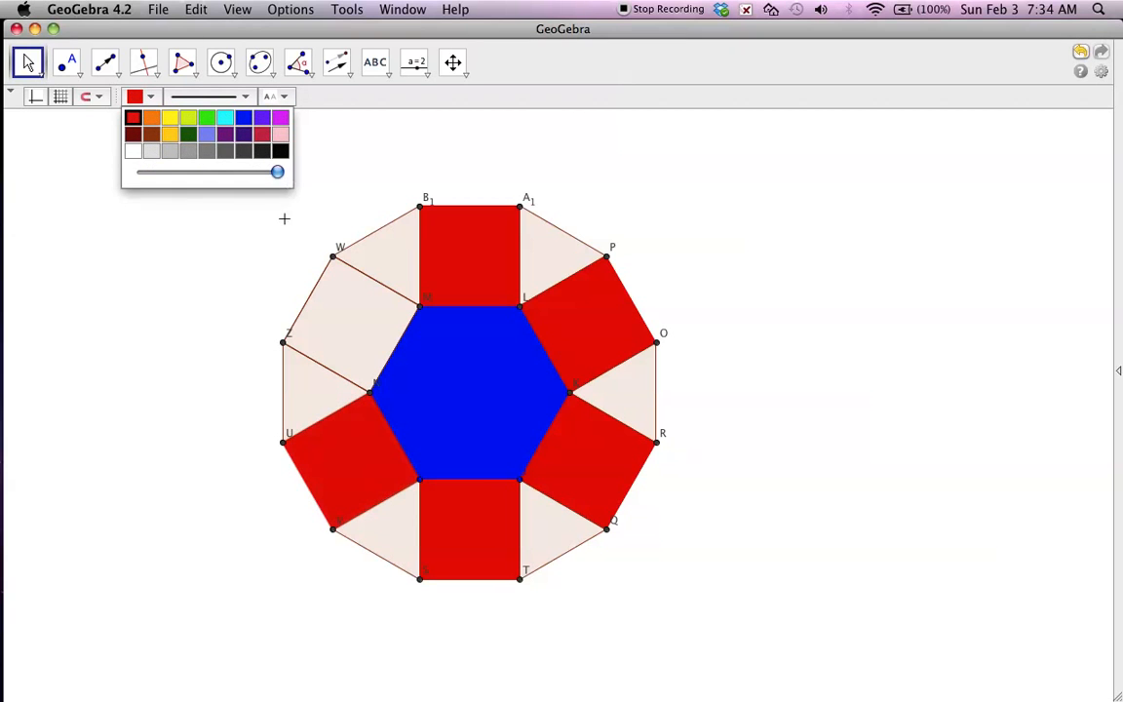
Color the remaining square on hexagon side NM red at full opacity.
left_click(359, 351)
left_click(148, 98)
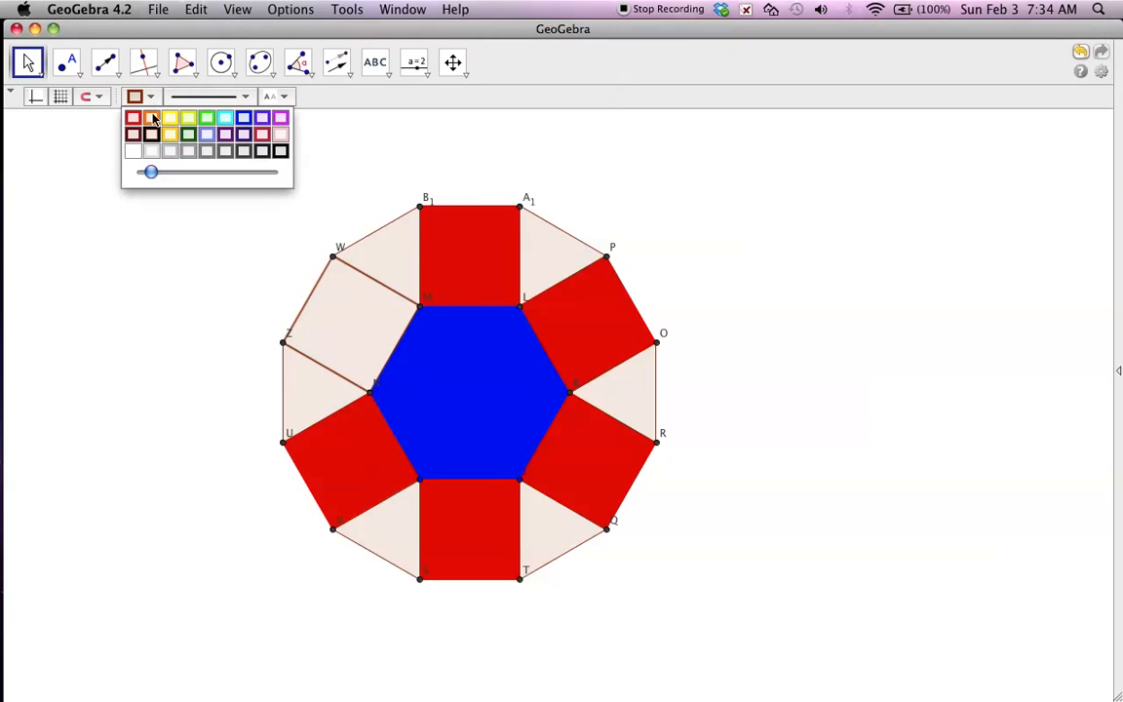
left_click(133, 119)
left_click_drag(159, 180, 290, 180)
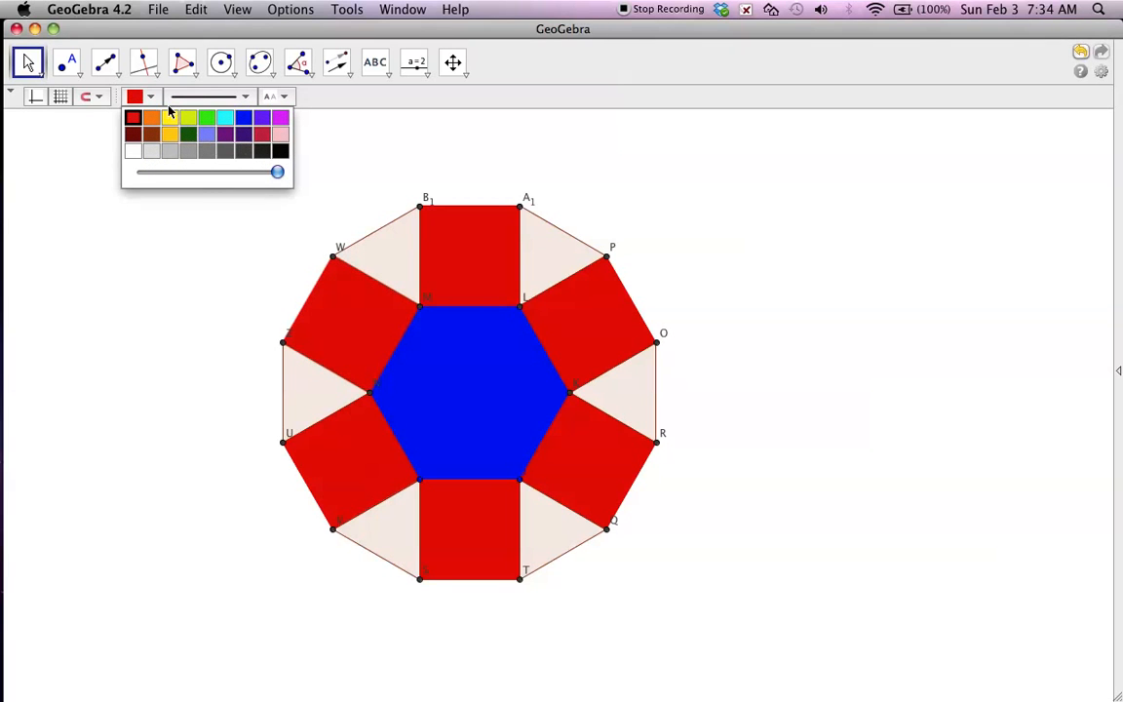
Color the triangles at hexagon vertices M and L yellow at full opacity.
left_click(397, 256)
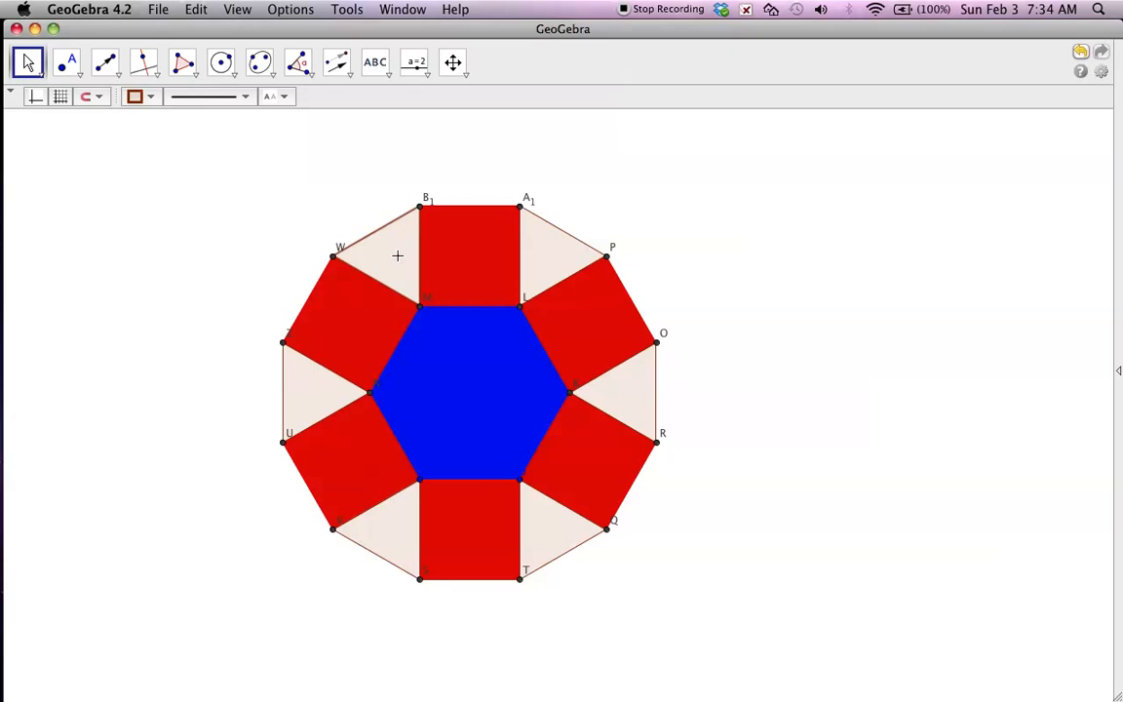
left_click(149, 98)
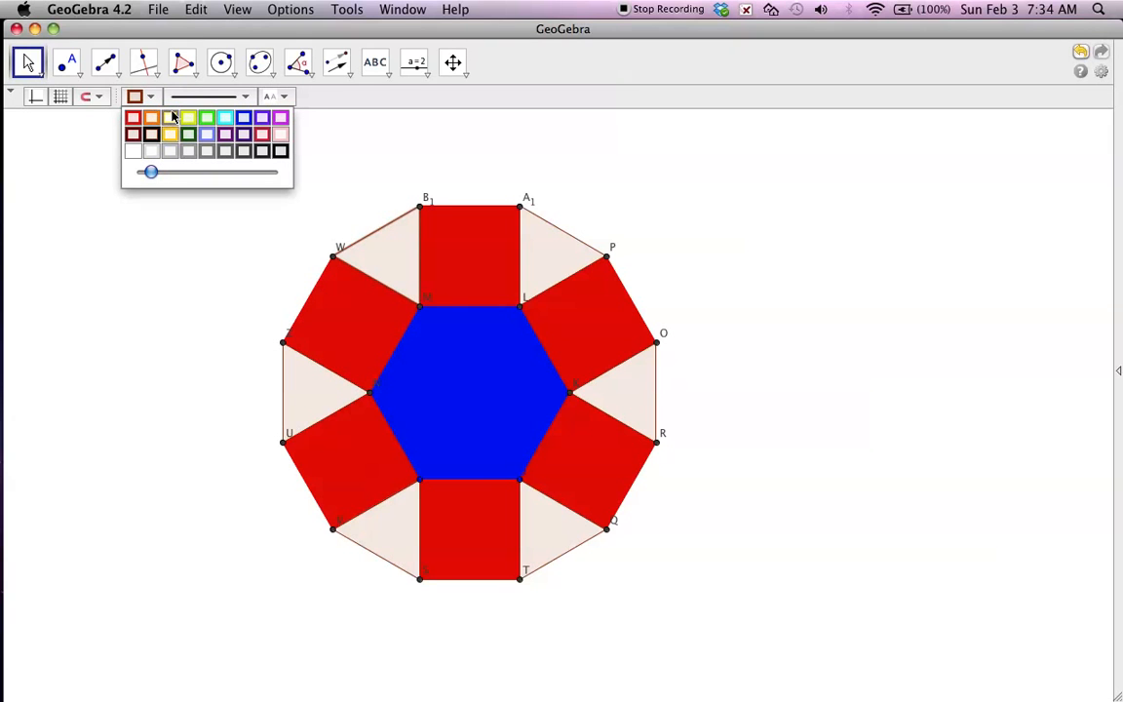
left_click(170, 117)
left_click_drag(150, 172, 276, 175)
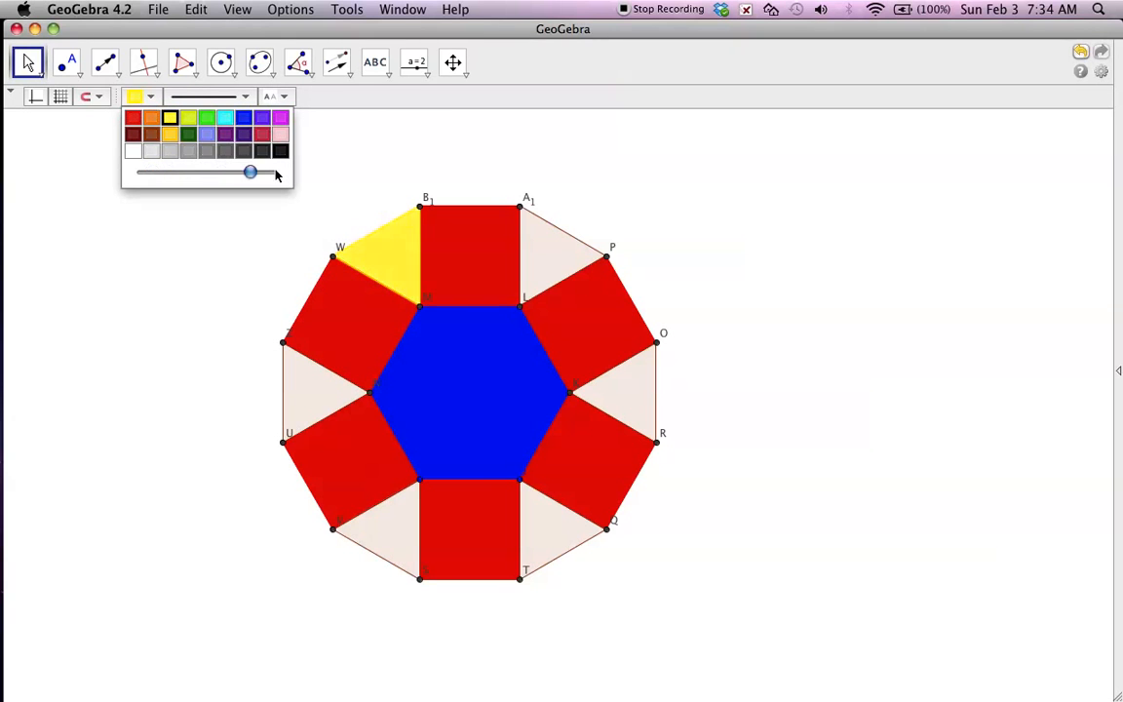
left_click(544, 266)
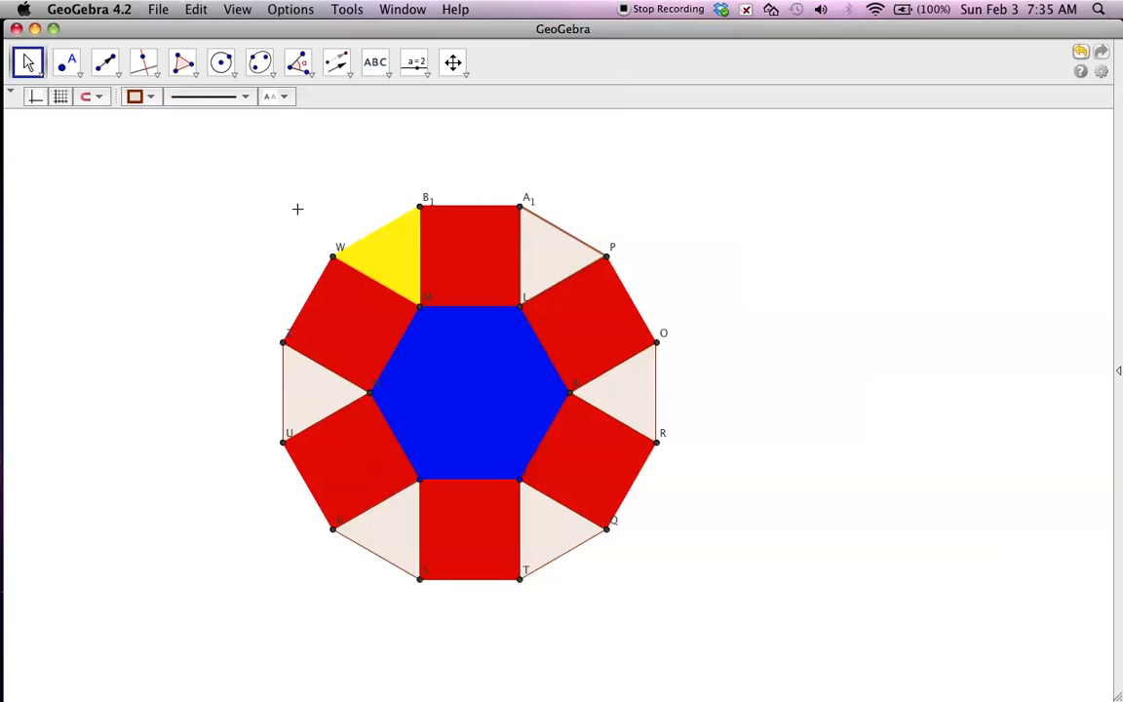
left_click(149, 98)
left_click(170, 123)
left_click_drag(150, 171, 363, 170)
Color the triangles K-O-R and J-Q-T yellow at full opacity.
left_click(620, 398)
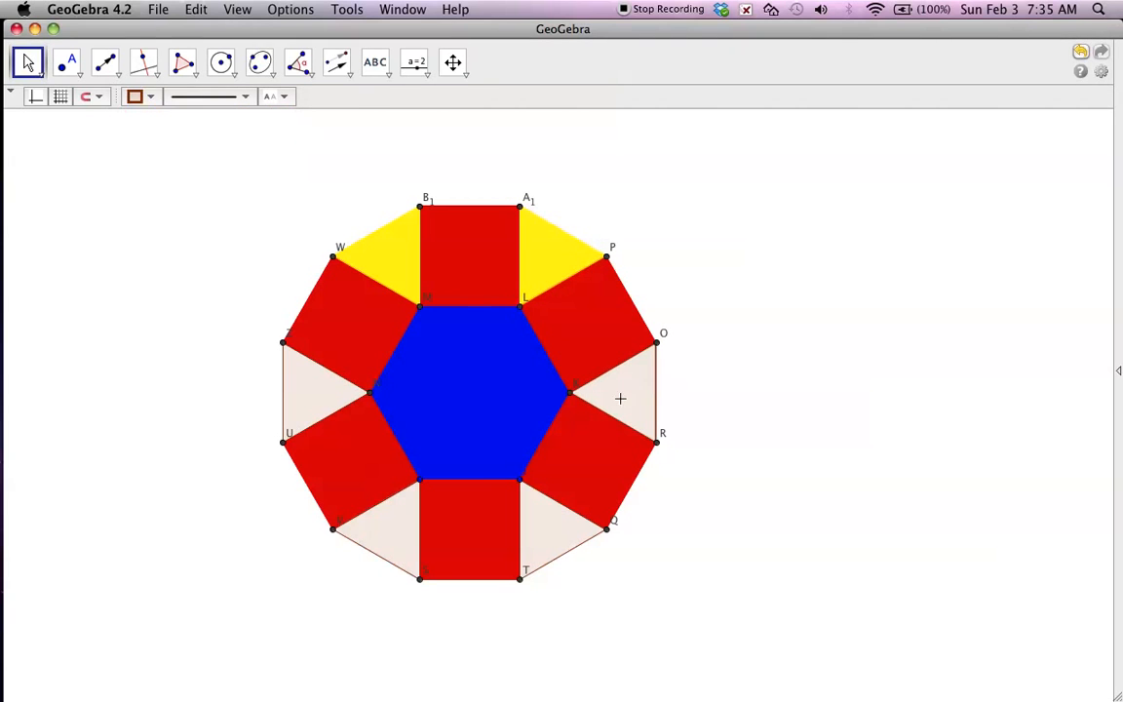
left_click(137, 96)
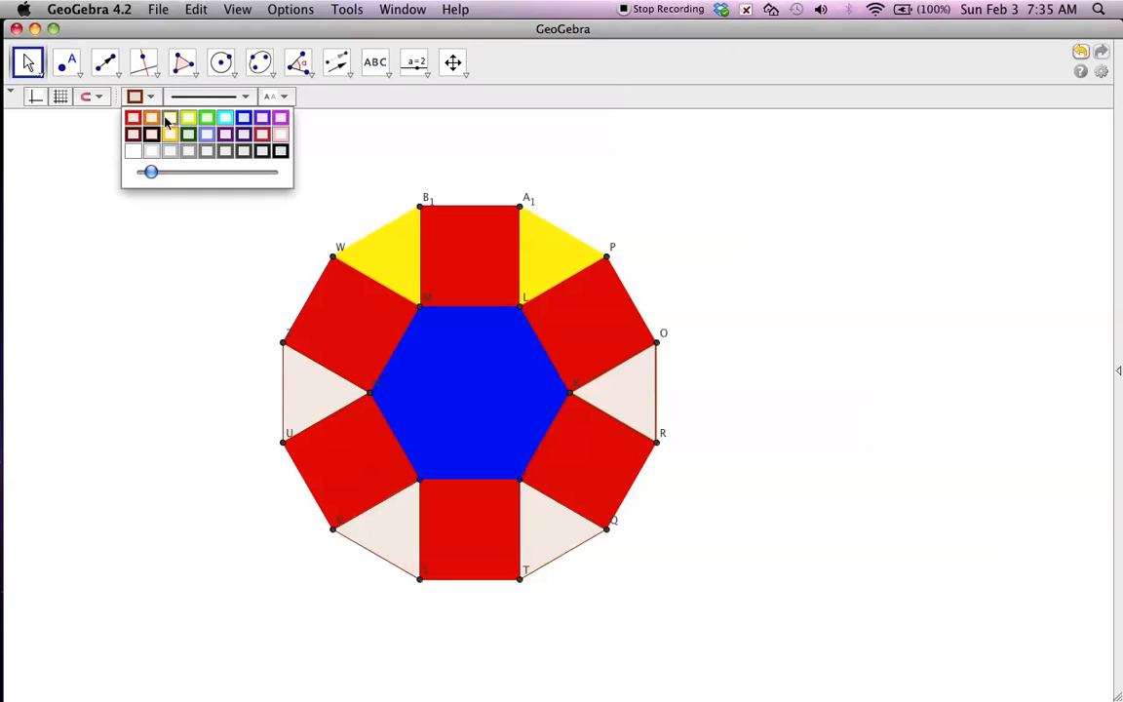
left_click(169, 136)
left_click_drag(150, 172, 295, 181)
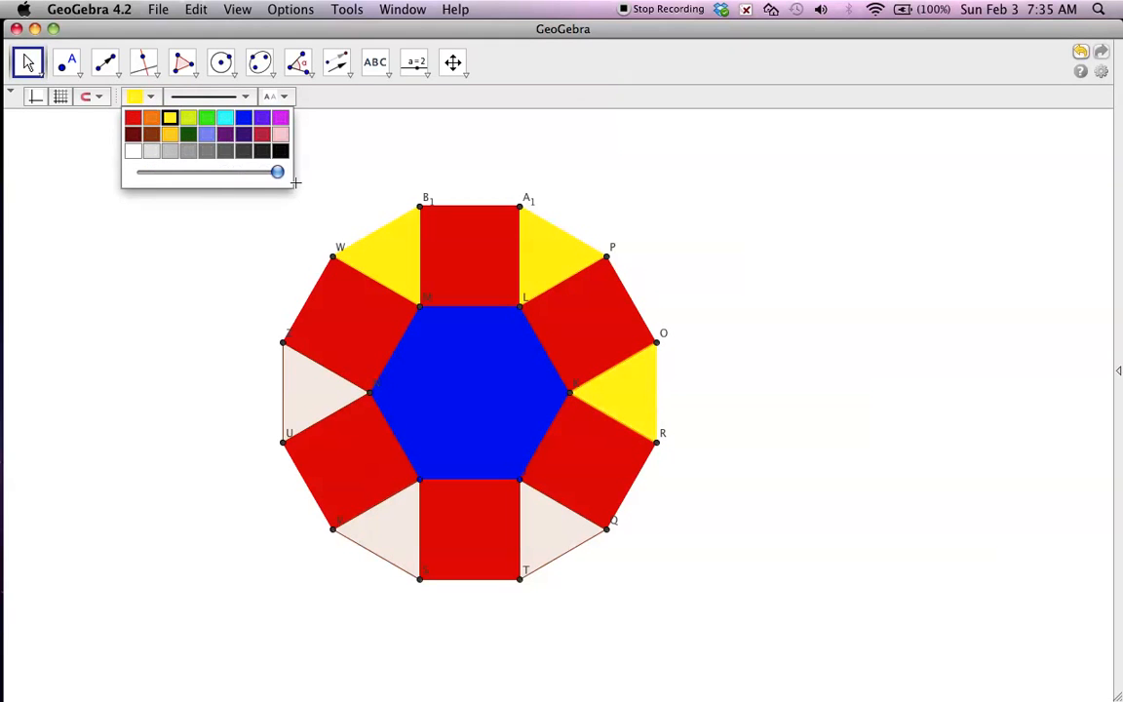
left_click(541, 532)
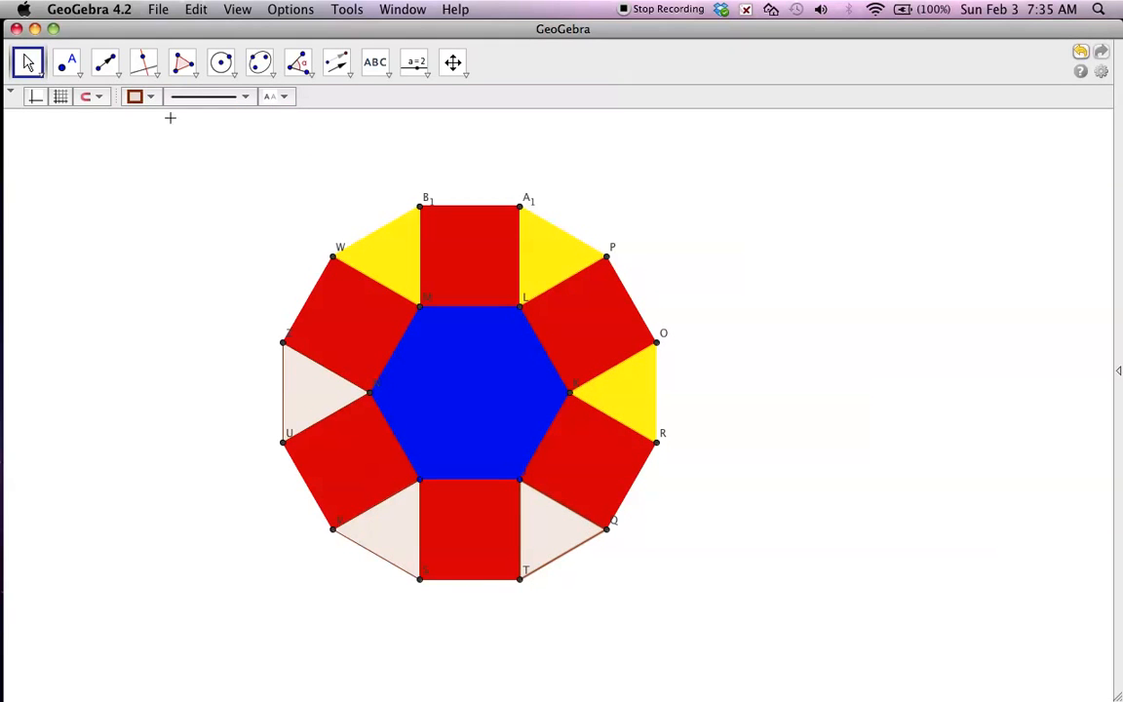
left_click(148, 97)
left_click(170, 133)
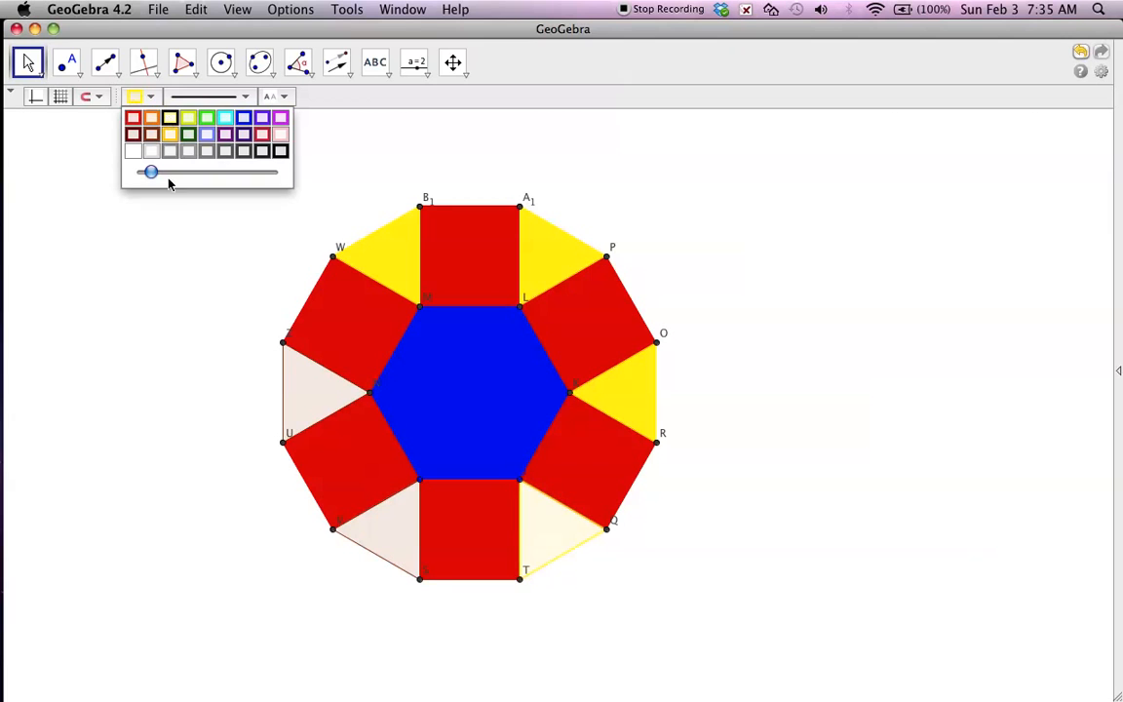
left_click_drag(150, 173, 276, 172)
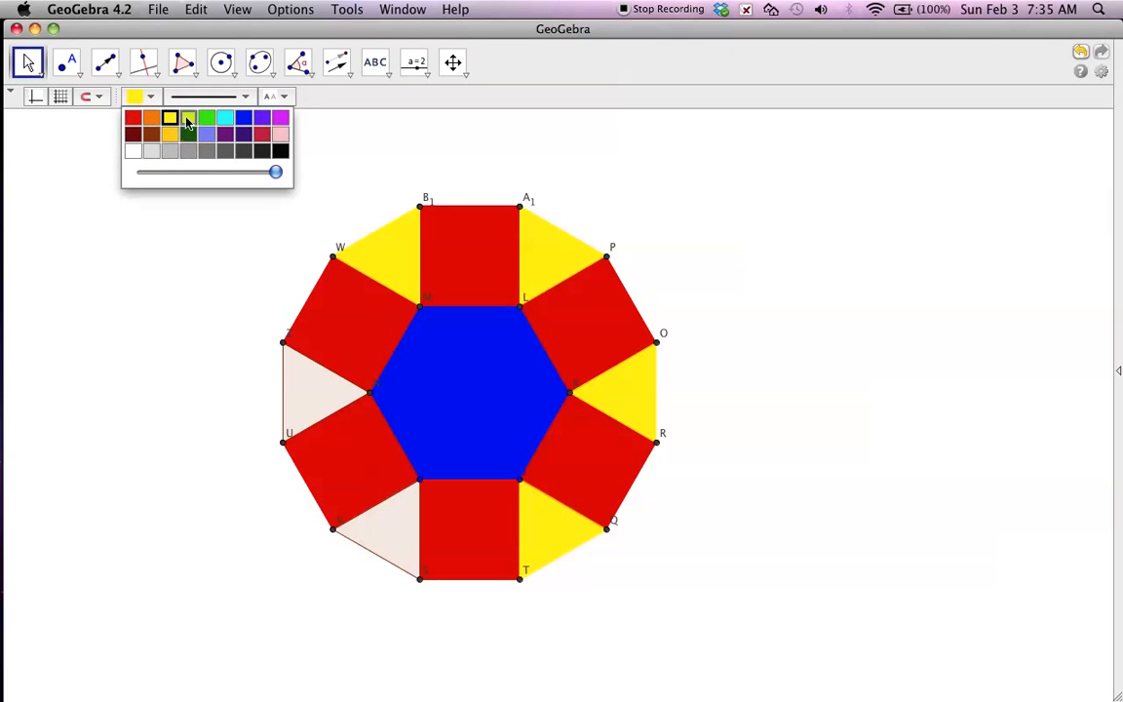
Color the last two triangles, at hexagon vertices I and N, yellow at full opacity.
left_click(370, 537)
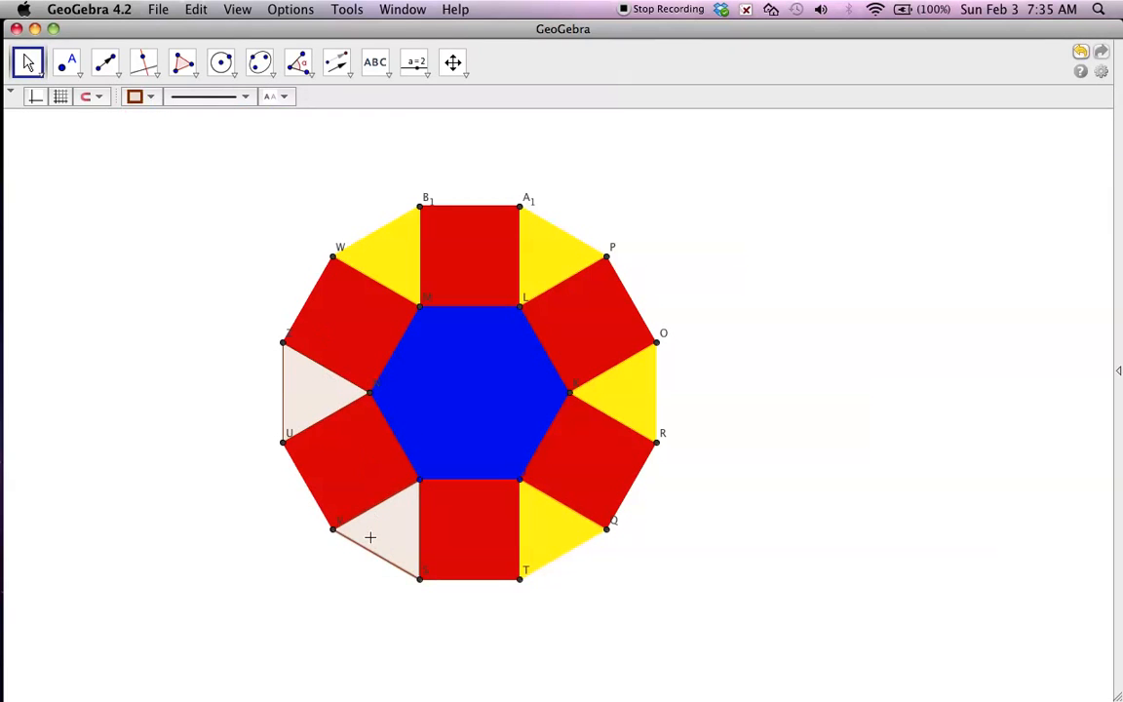
left_click(148, 97)
left_click(169, 117)
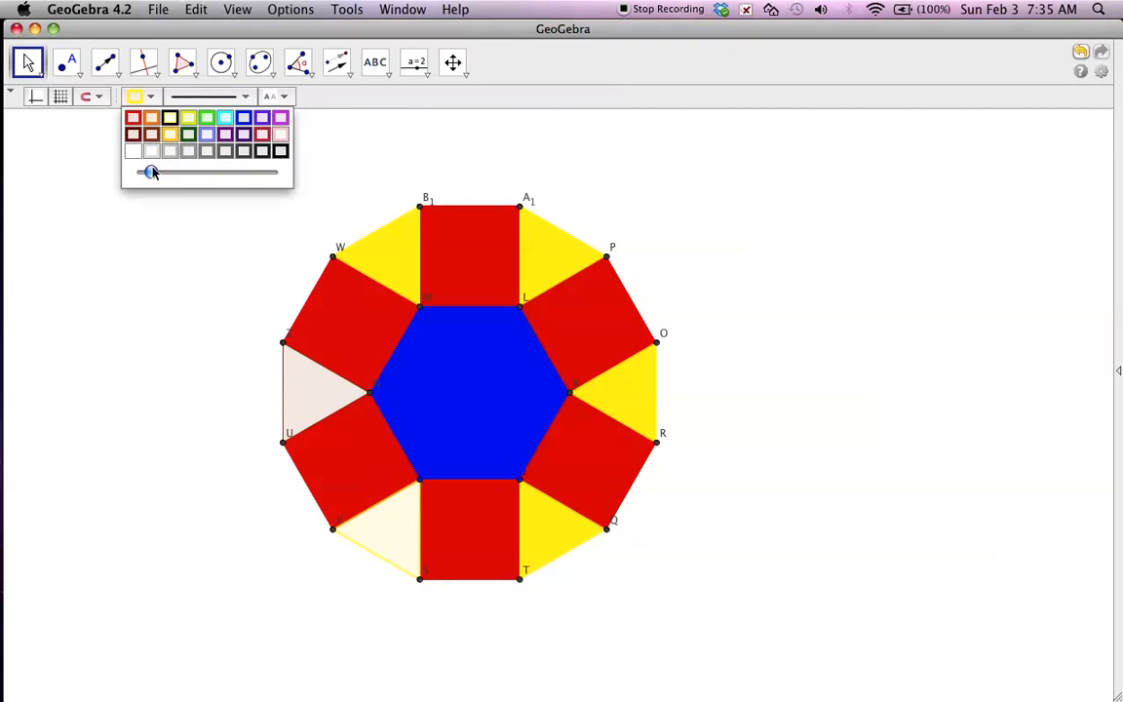
left_click_drag(150, 171, 290, 172)
left_click(309, 392)
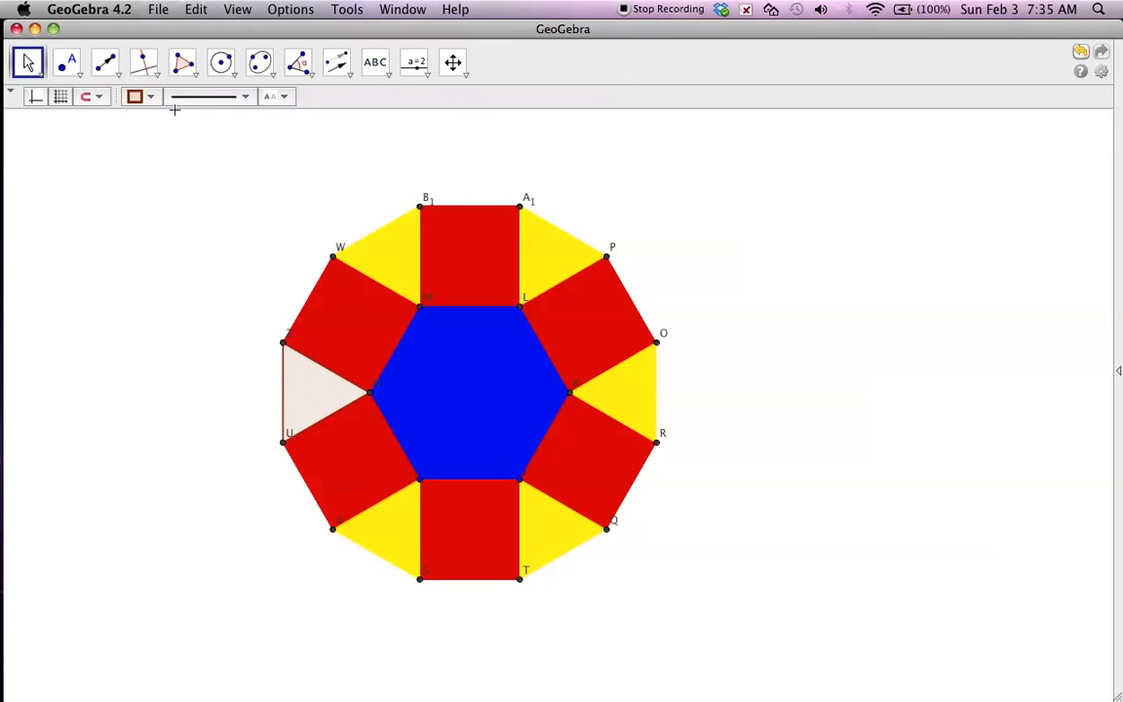
left_click(138, 97)
left_click(170, 117)
left_click_drag(150, 172, 283, 172)
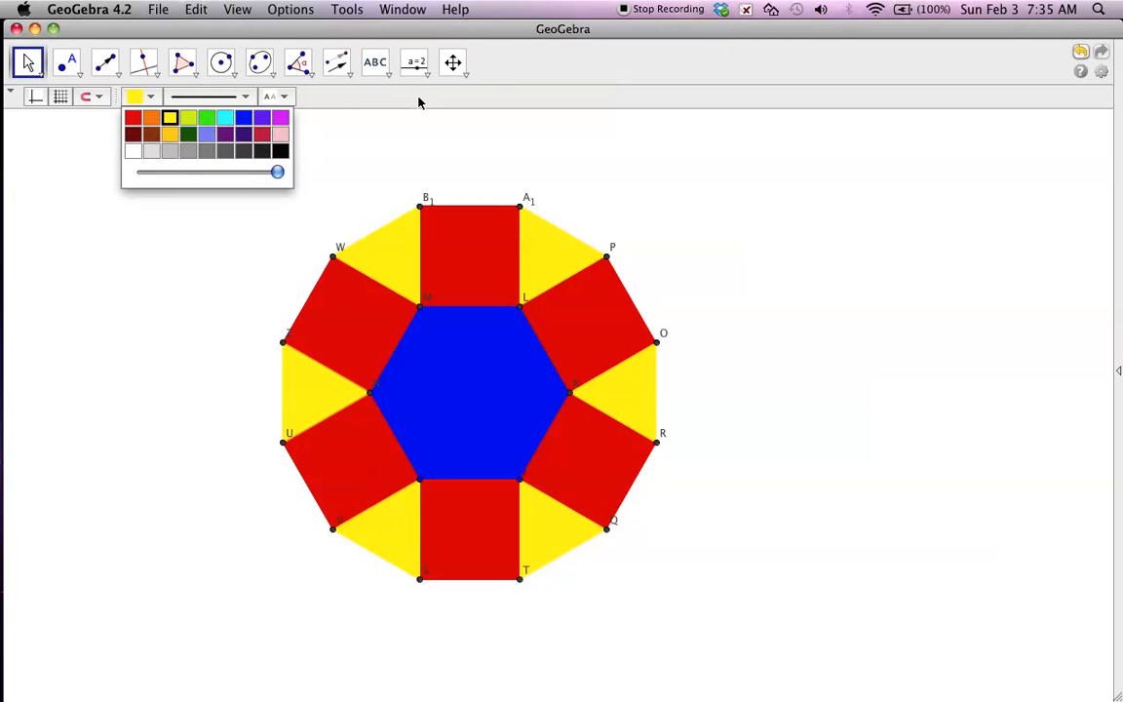
left_click(417, 96)
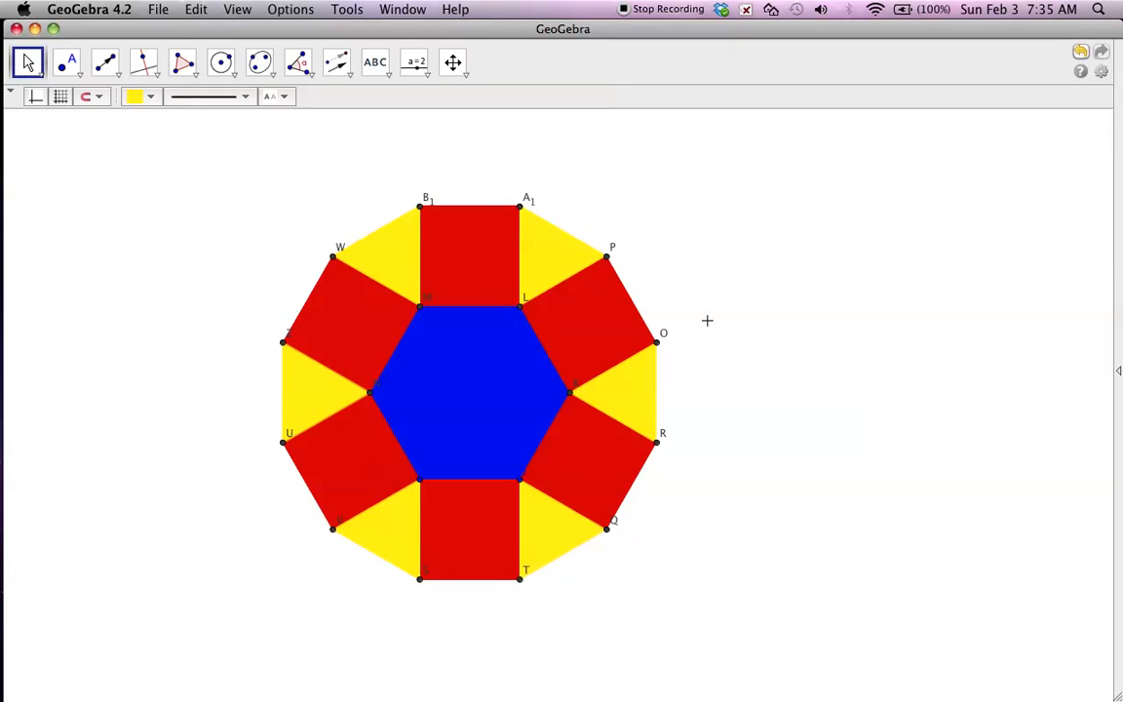
Adjust the zoom so the whole colored pattern is smaller with empty space around it, and activate Move Graphics View.
left_click(458, 78)
left_click(484, 162)
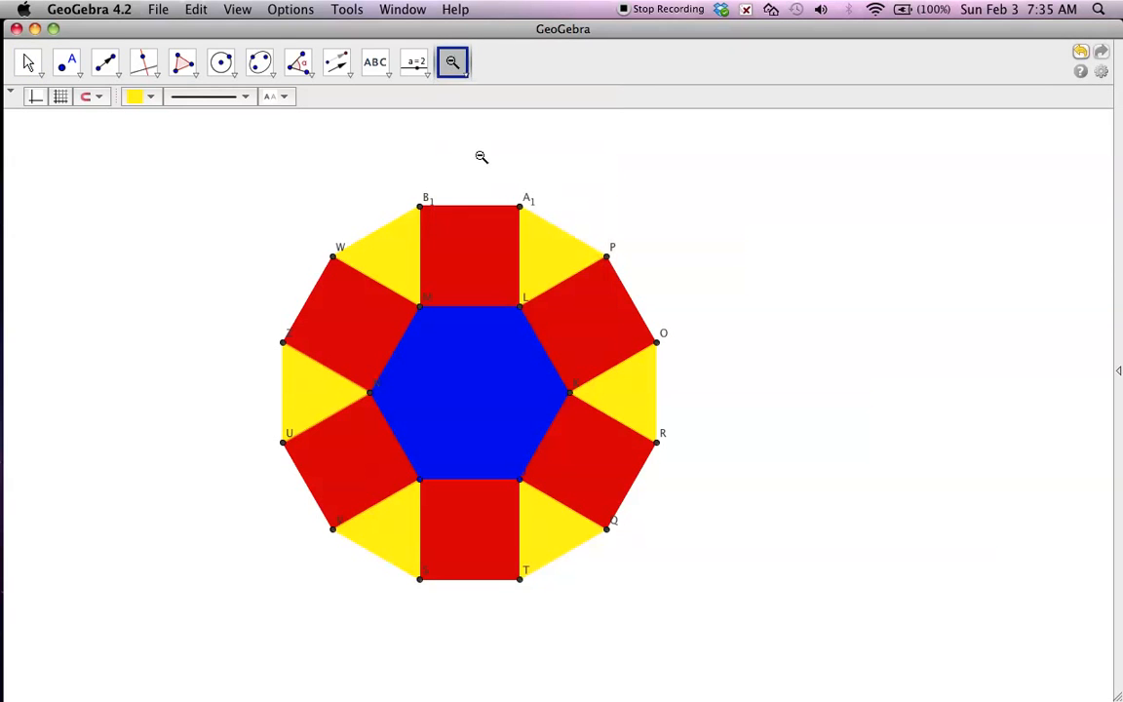
left_click(468, 393)
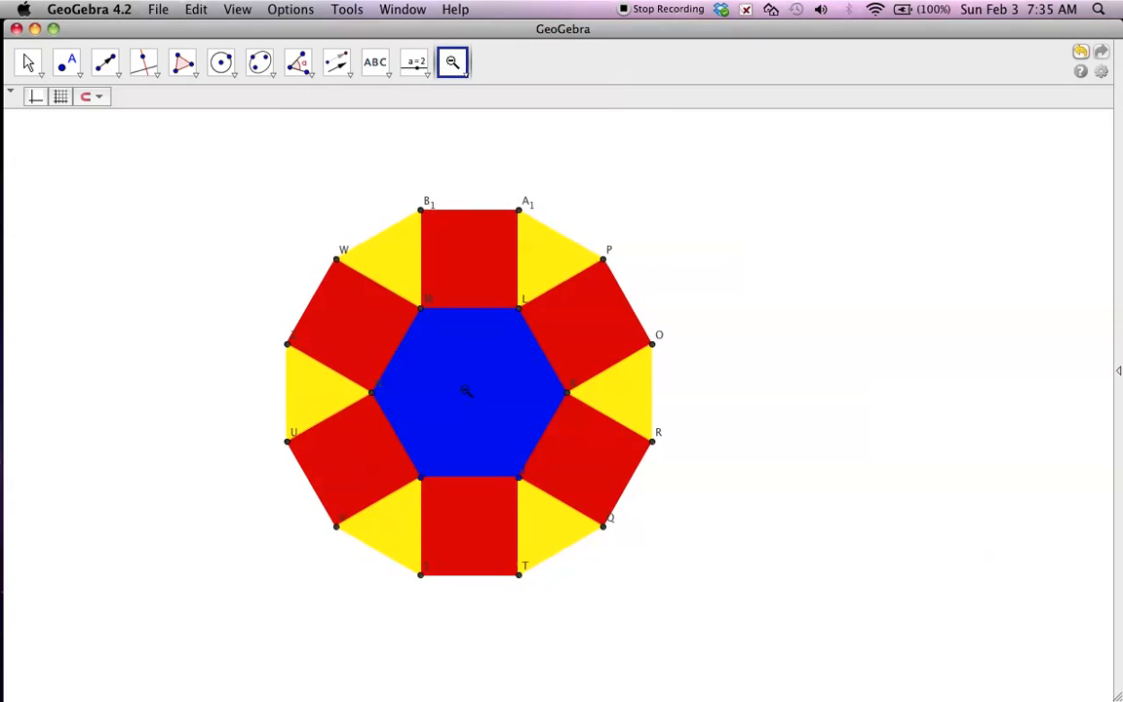
left_click(645, 261)
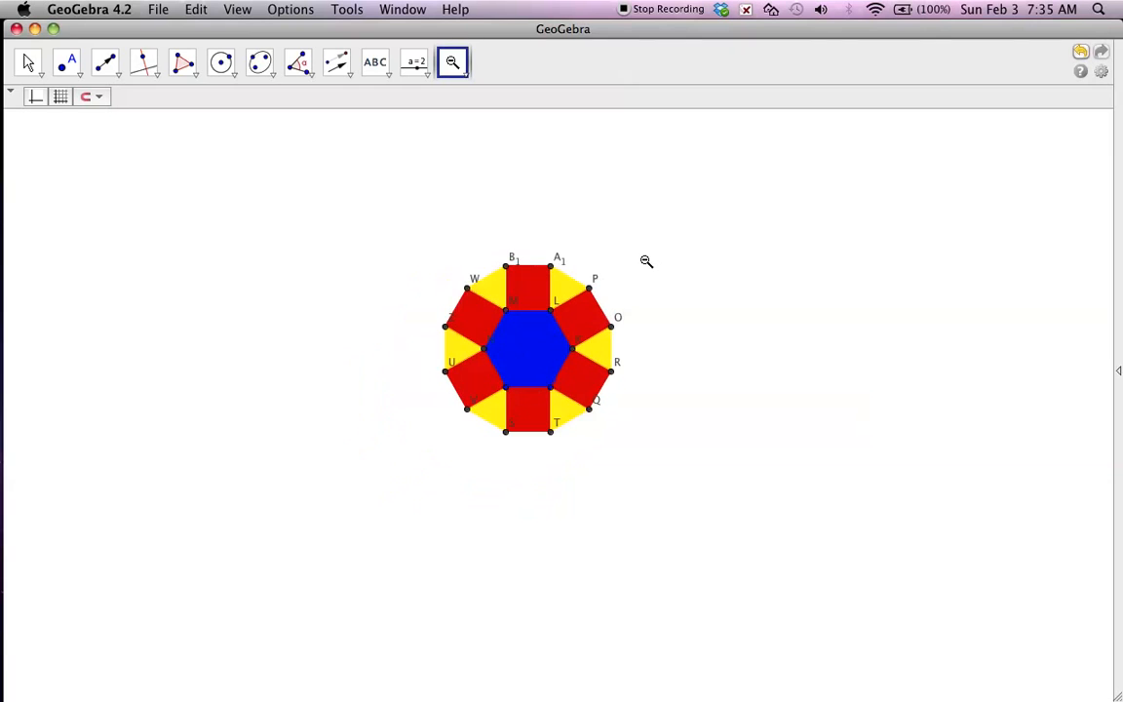
left_click(468, 78)
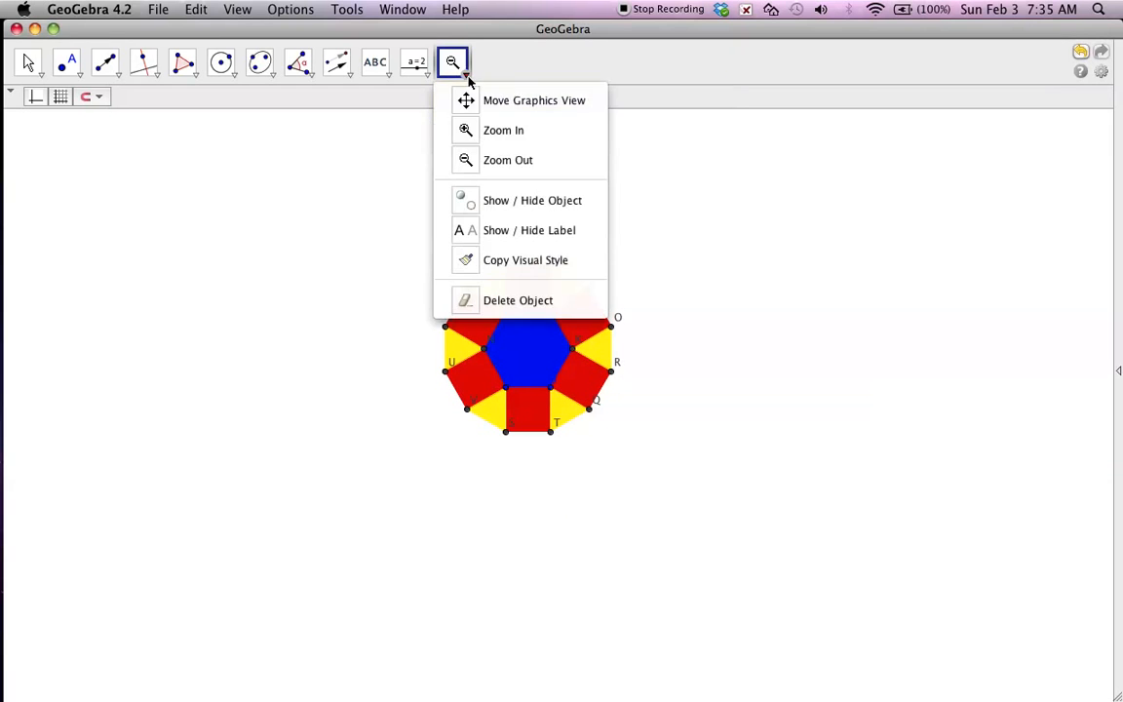
left_click(477, 130)
left_click(672, 298)
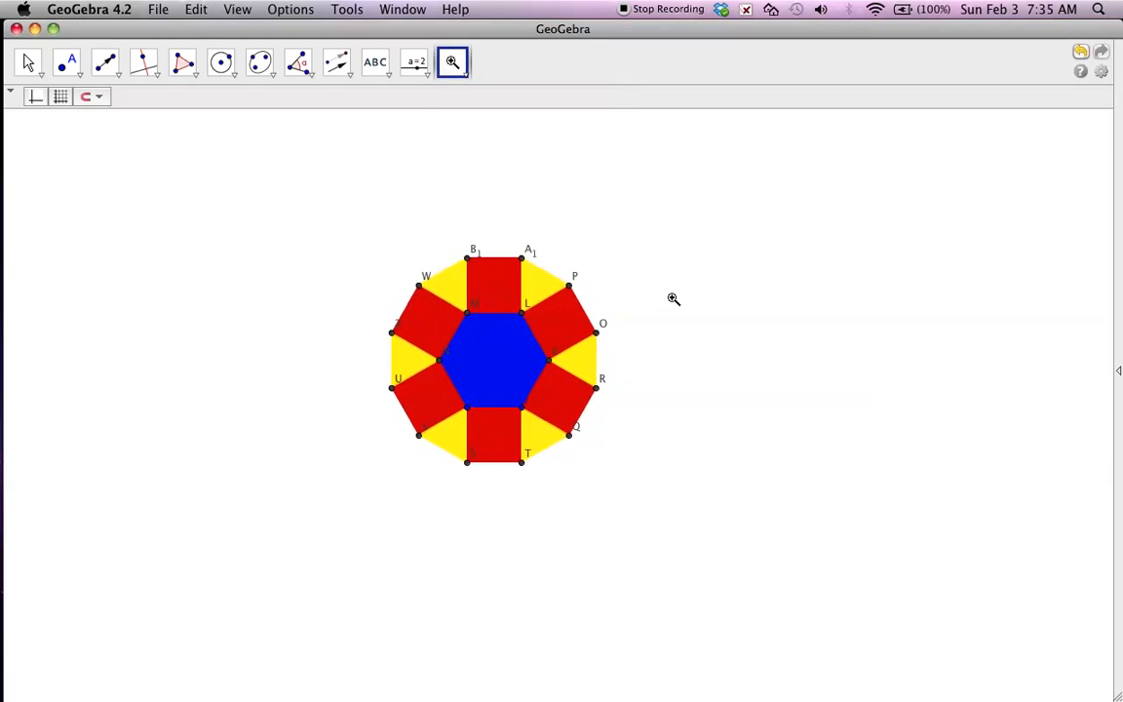
left_click(460, 72)
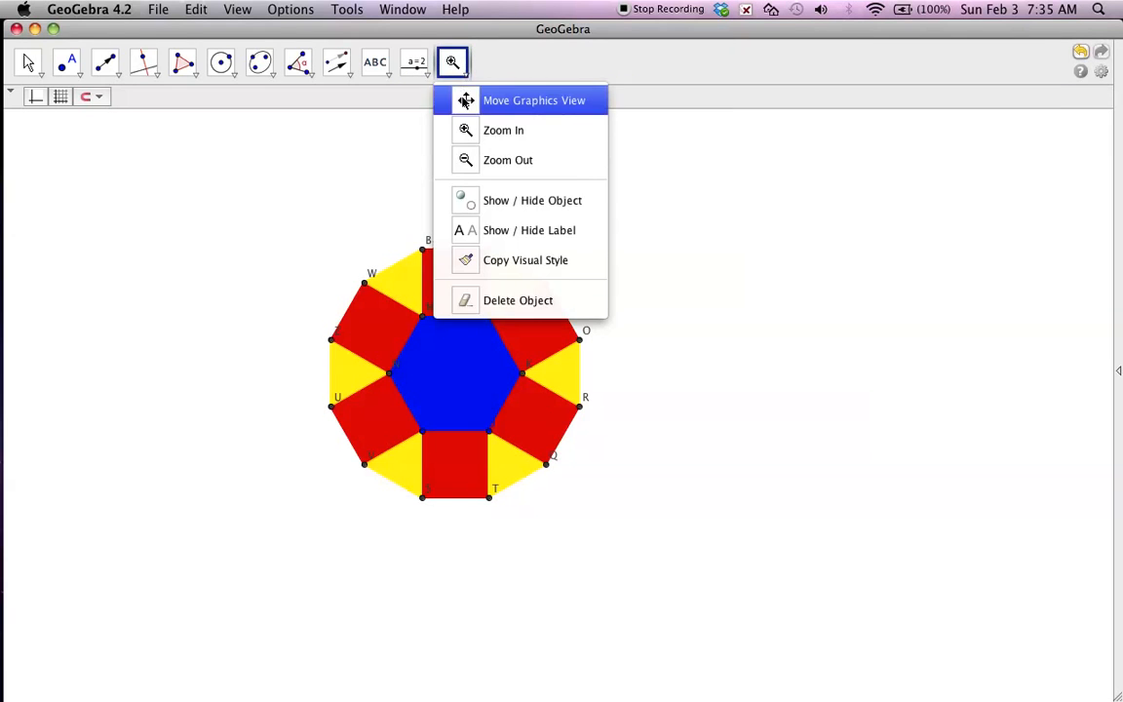
left_click(466, 102)
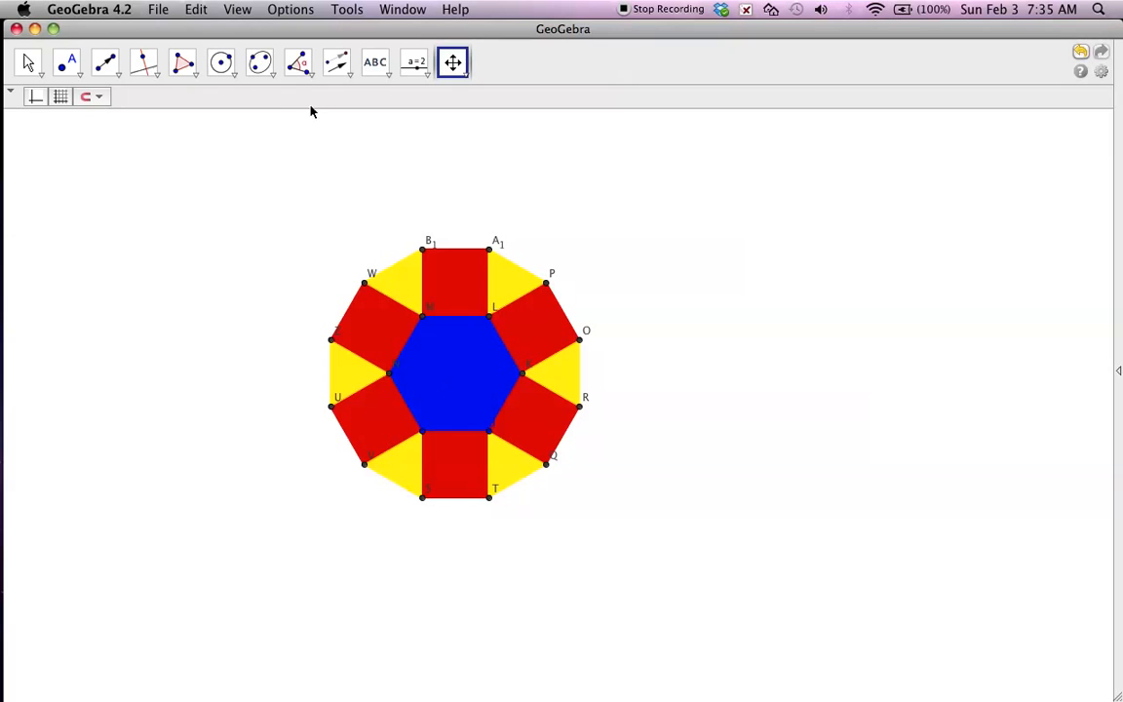
Draw a vector from outer point V to hexagon vertex K.
left_click(119, 76)
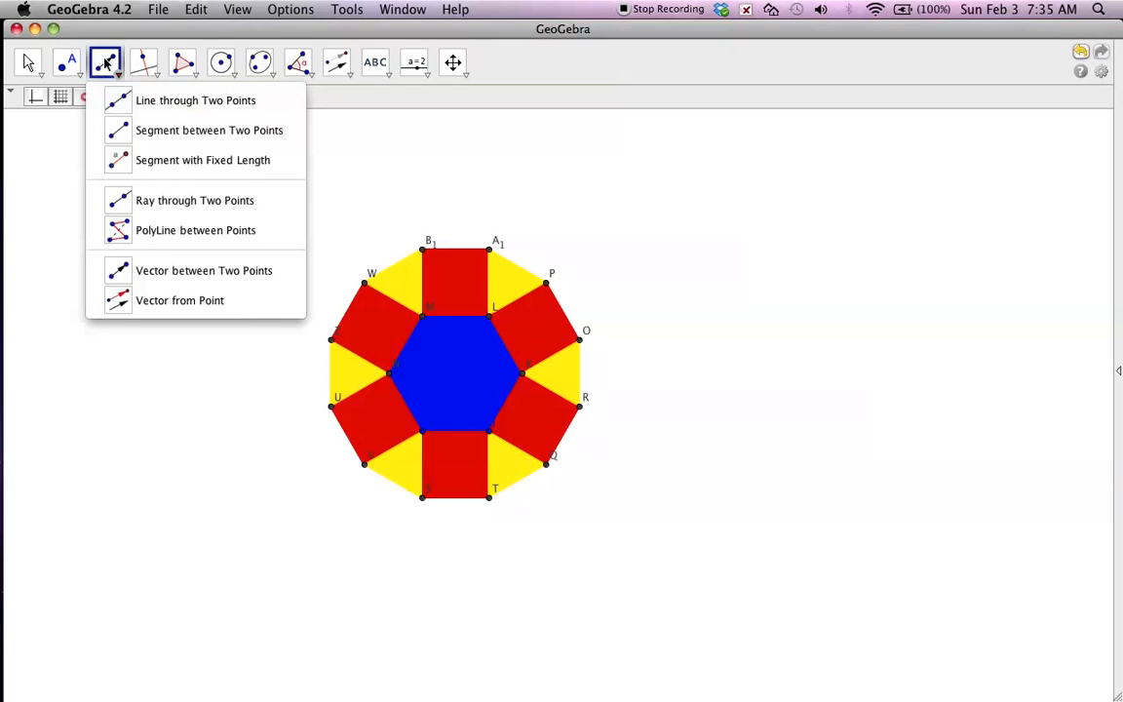
left_click(163, 275)
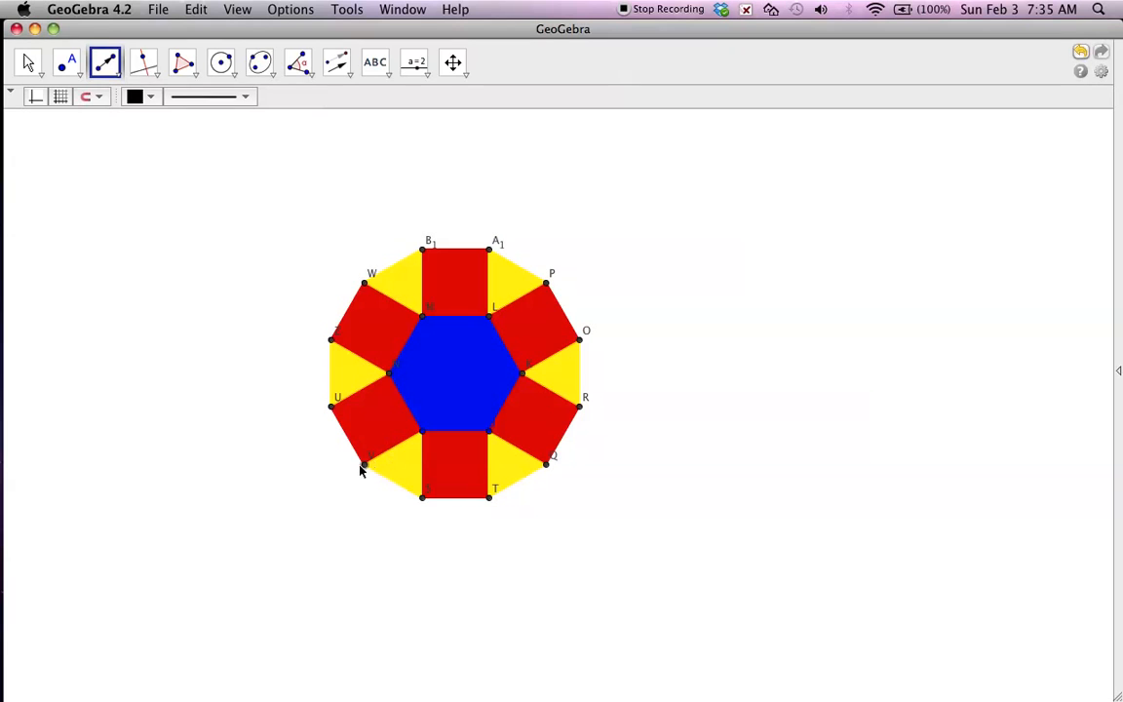
left_click(521, 373)
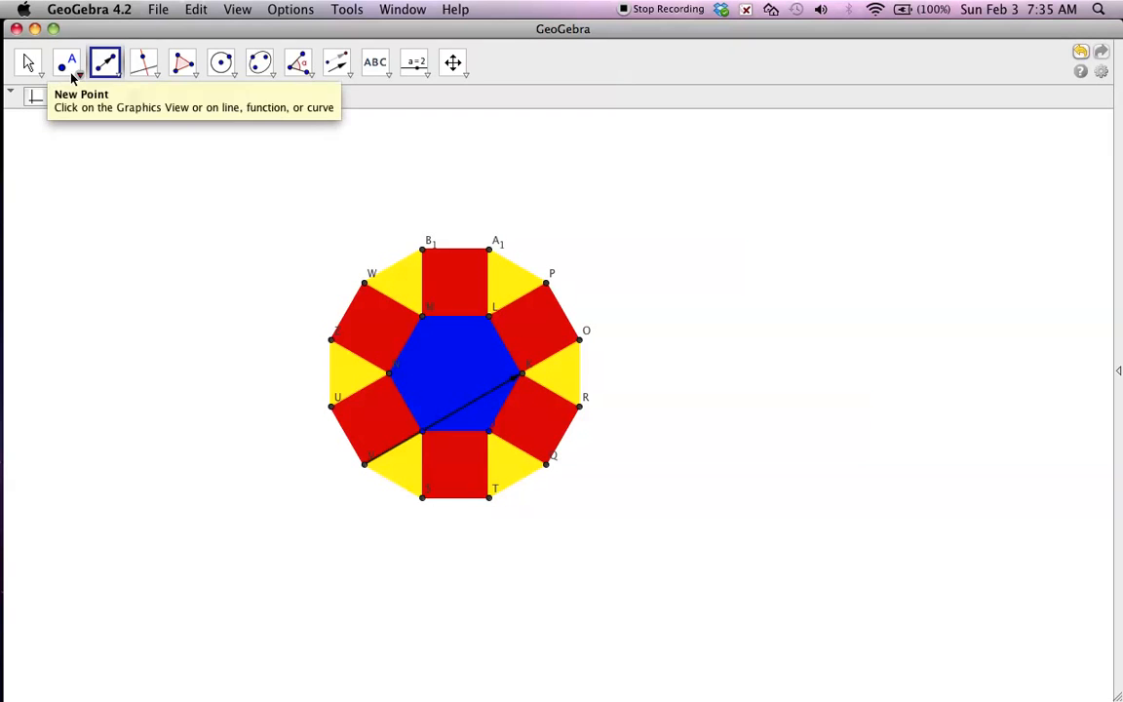
Translate the entire colored pattern, including the hexagon, squares and triangles, by the vector from V to K.
left_click(337, 64)
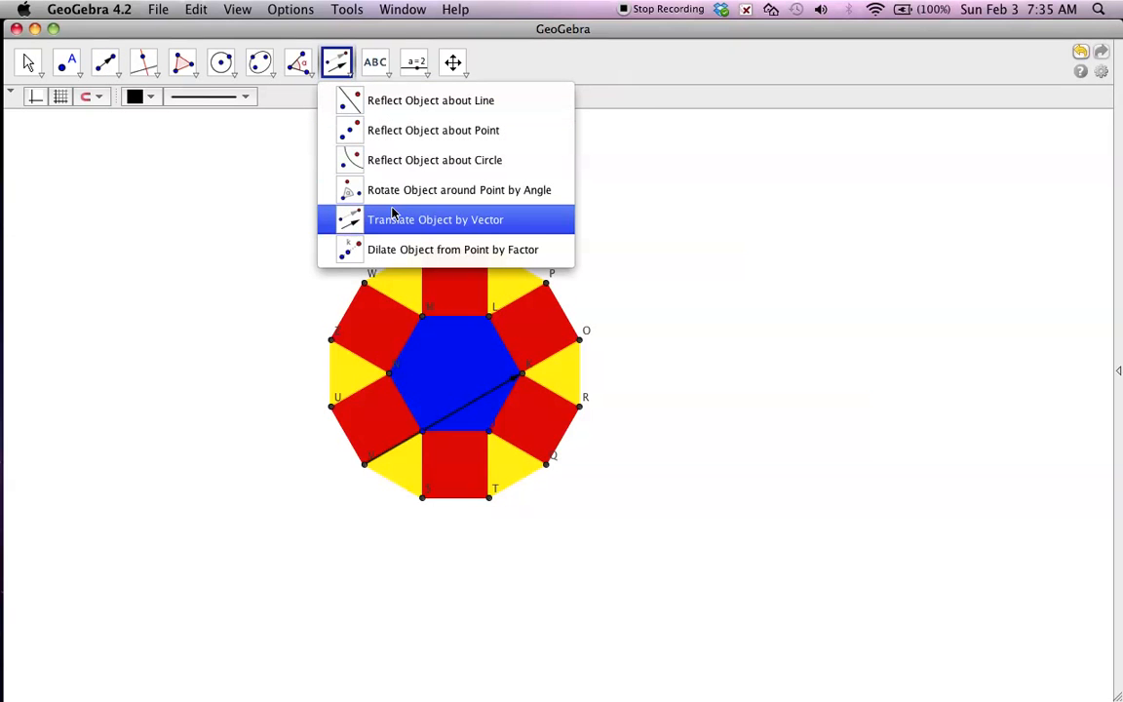
left_click(466, 222)
left_click_drag(268, 198, 680, 558)
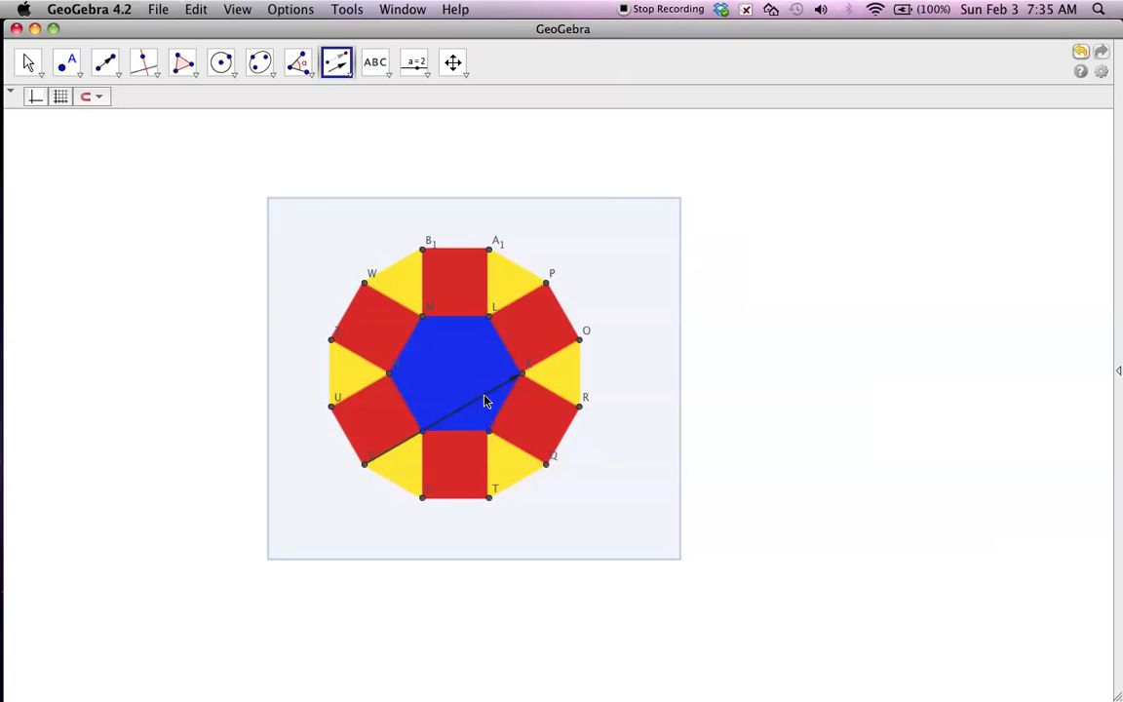
left_click(485, 395)
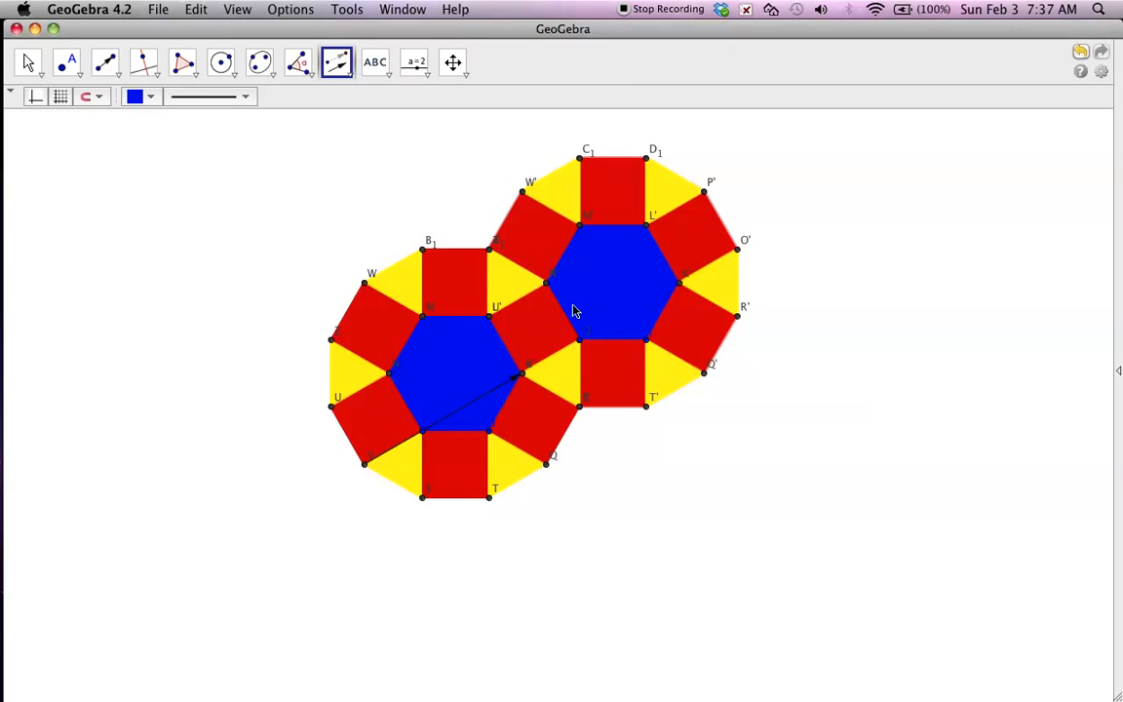
Draw a vector from the original hexagon's vertex N to outer point Q.
left_click(27, 61)
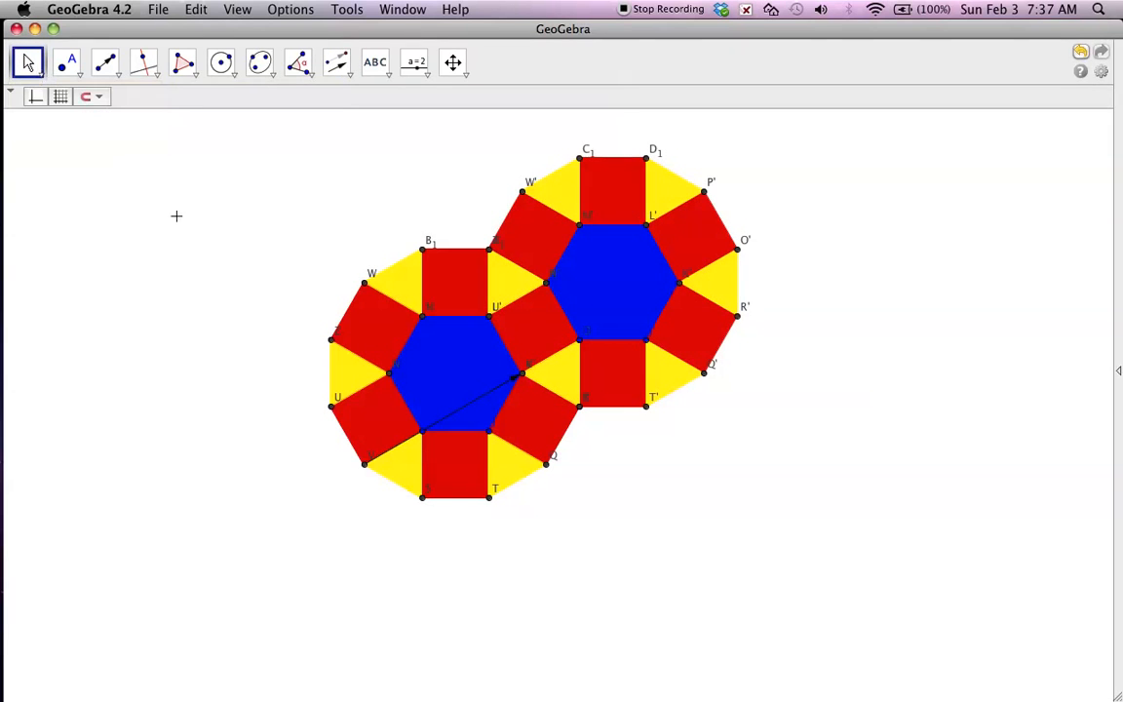
left_click(117, 74)
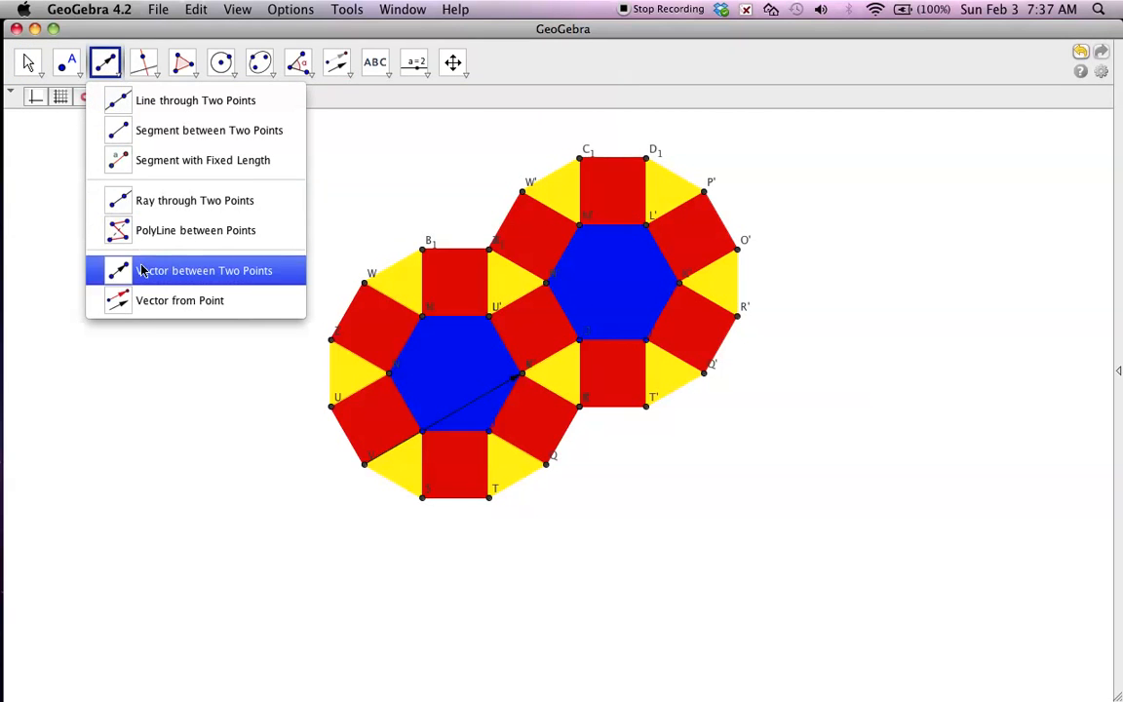
left_click(112, 243)
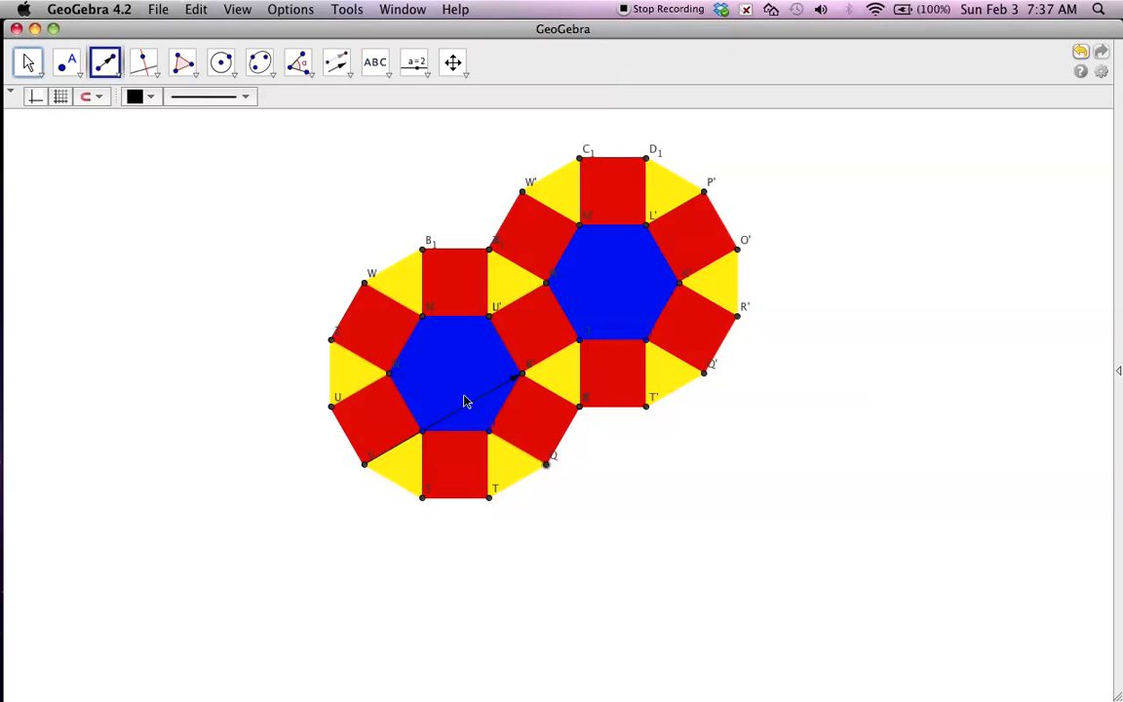
left_click(390, 373)
left_click(546, 463)
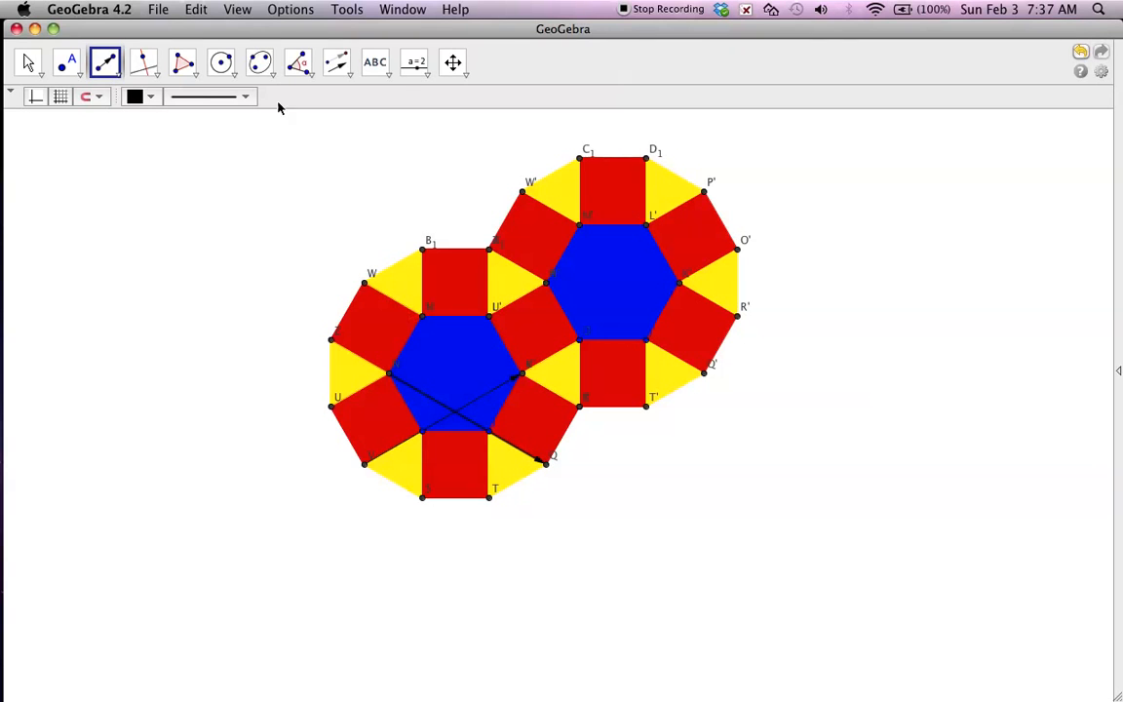
Translate both hexagon patterns together by the vector from N to Q.
left_click(307, 75)
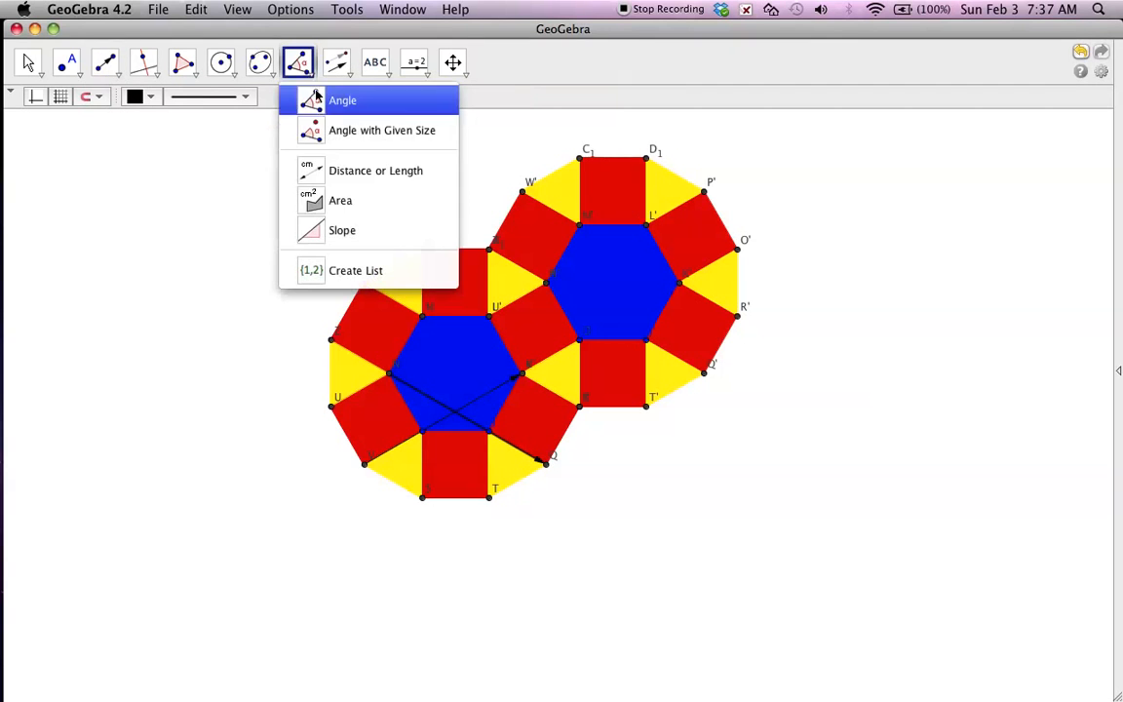
mouse_move(343, 69)
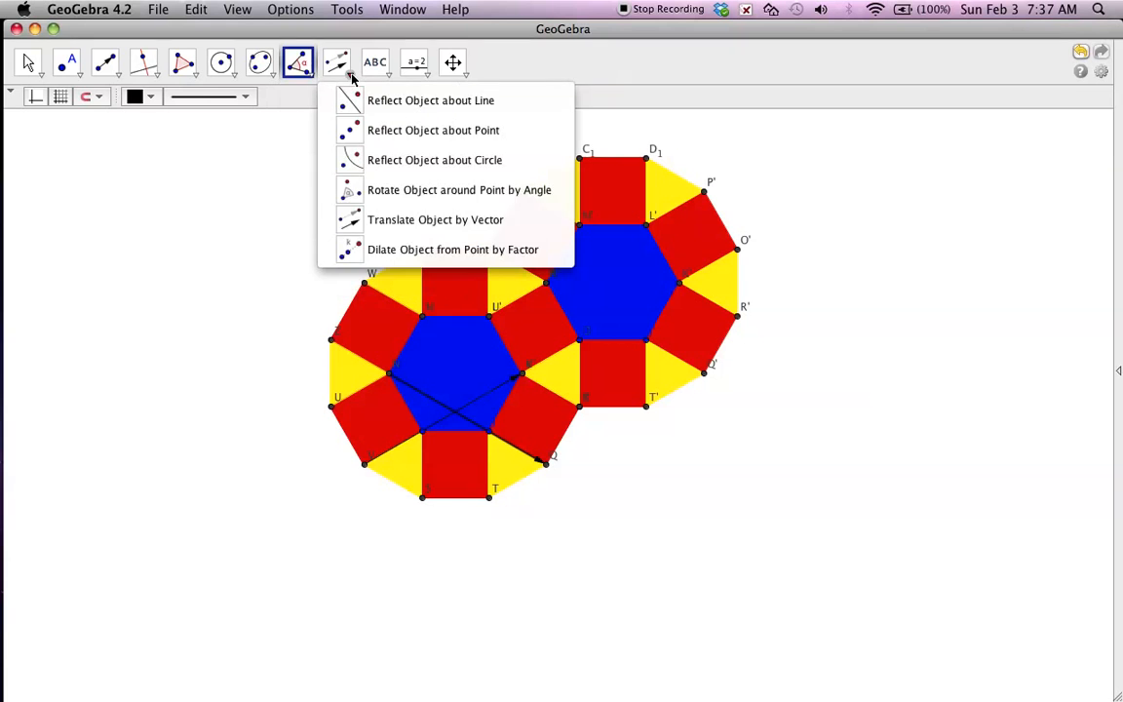
left_click(436, 220)
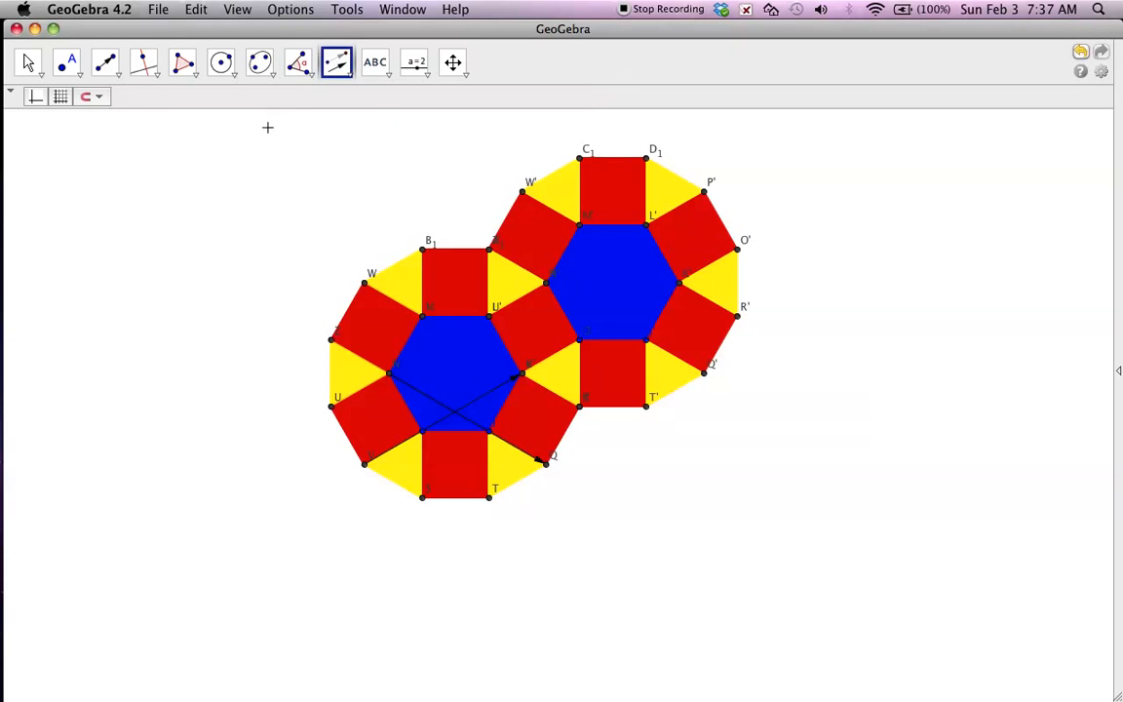
left_click_drag(263, 120, 835, 602)
left_click(434, 402)
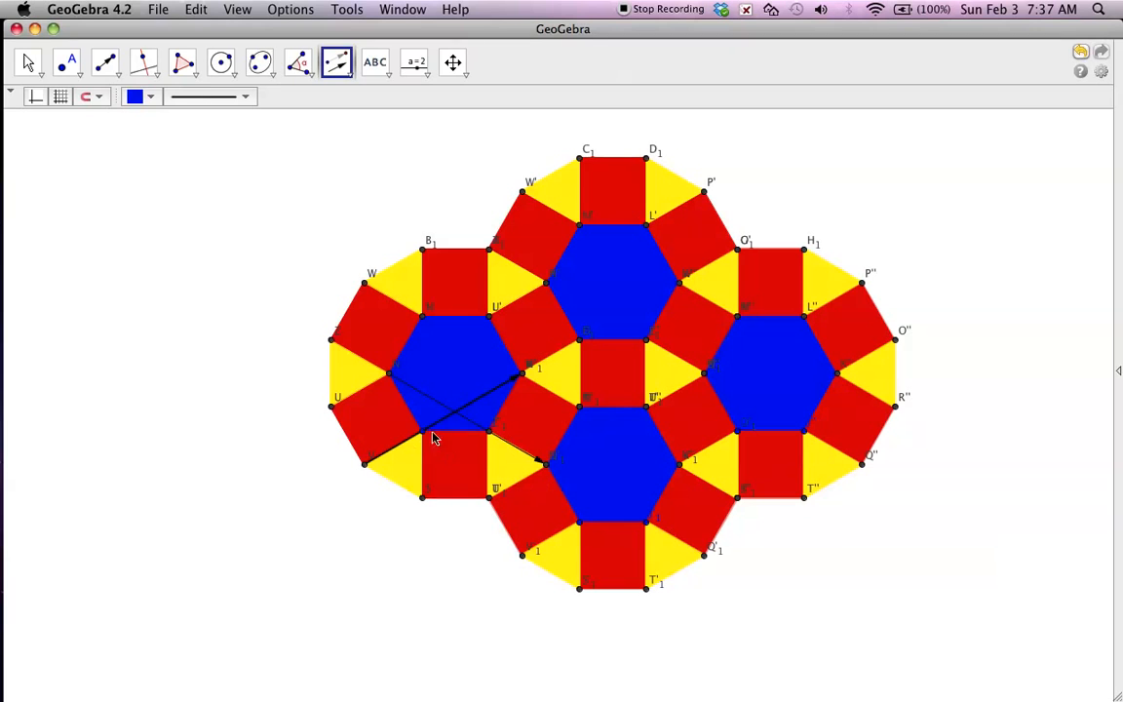
Draw a vector from vertex L'' of the rightmost hexagon to outer point T of the original pattern.
left_click(106, 64)
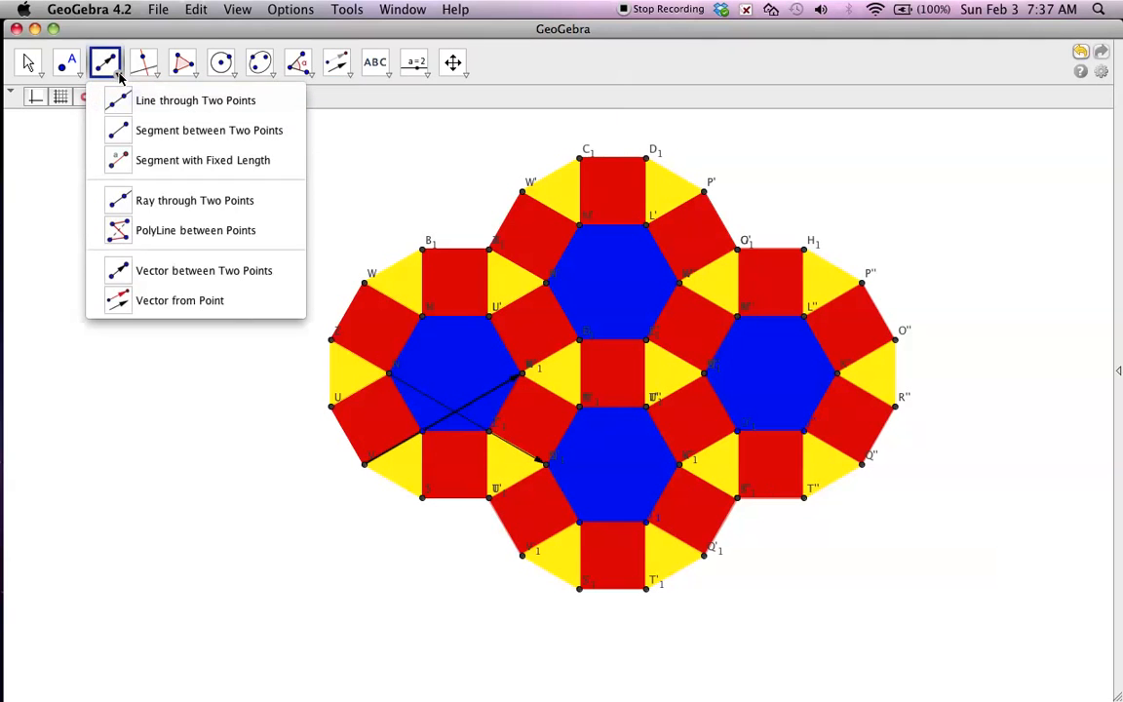
left_click(163, 274)
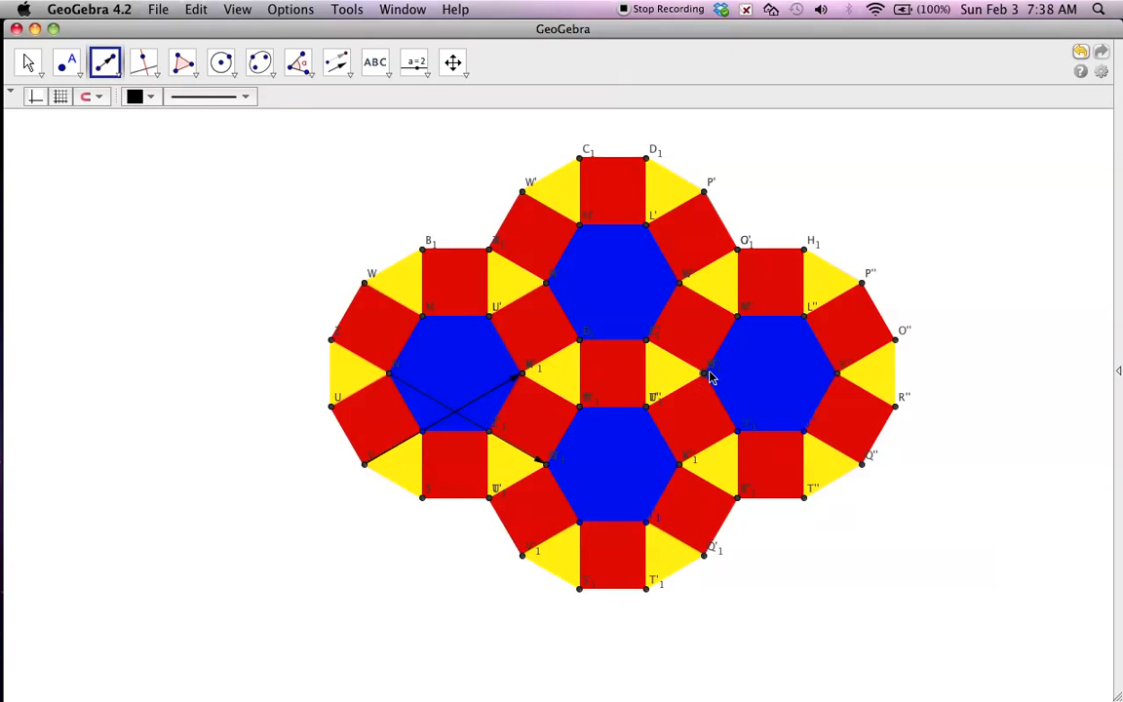
left_click(804, 318)
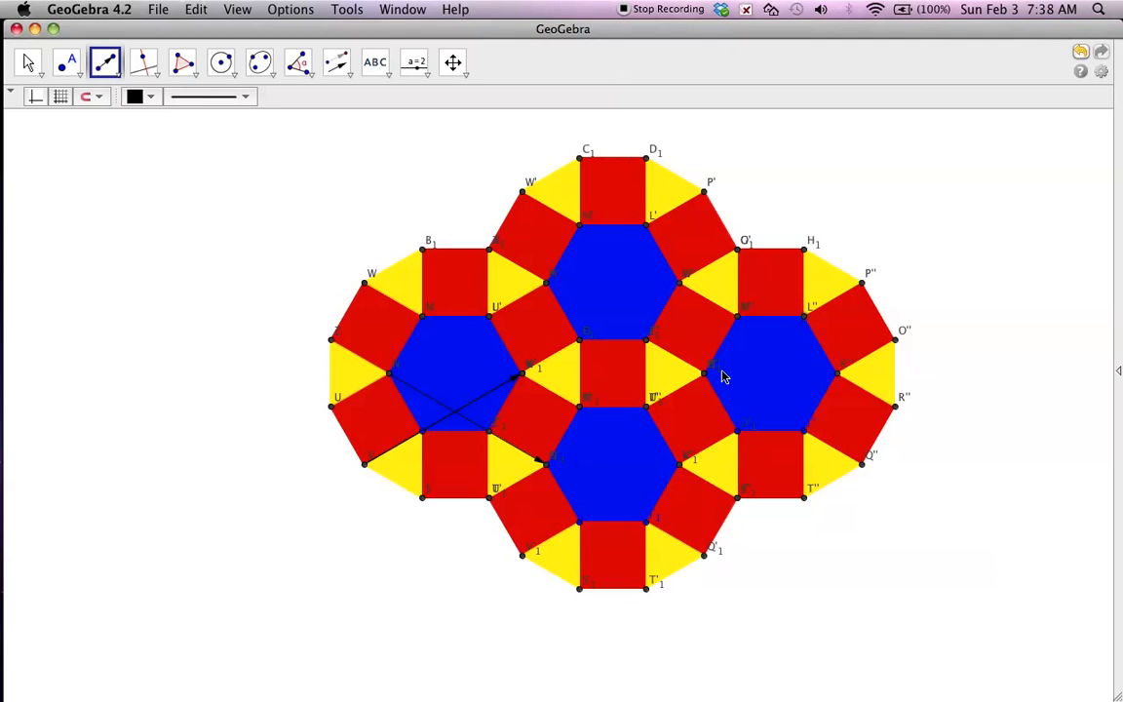
left_click(488, 496)
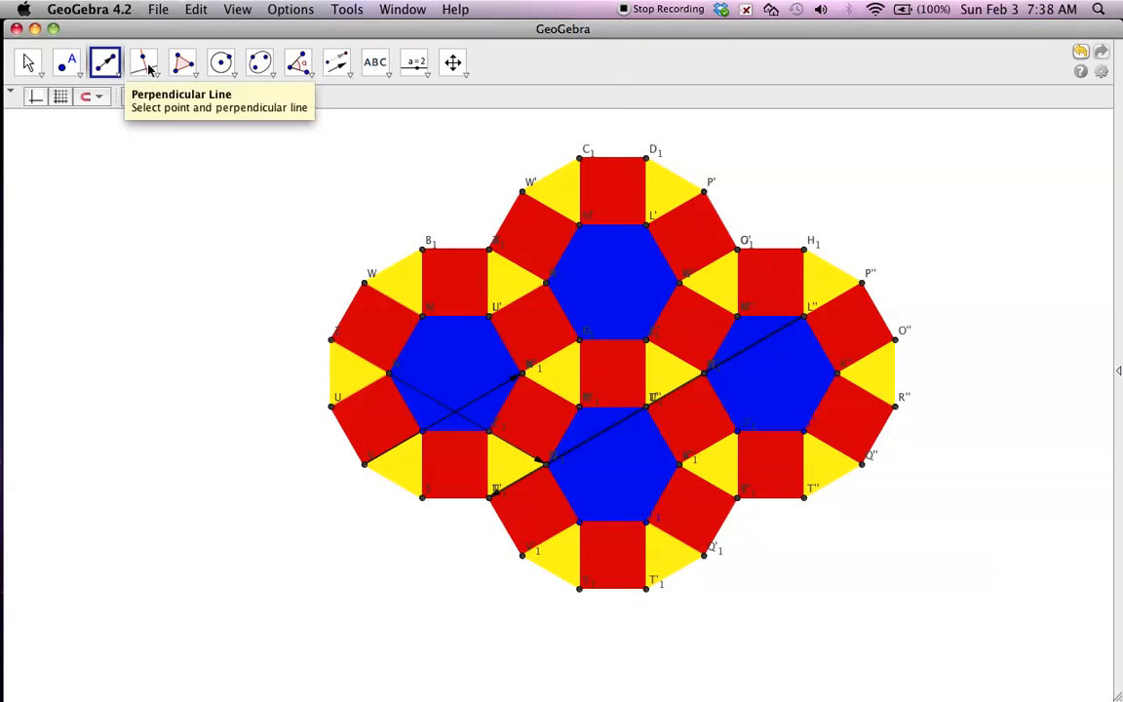
Translate the whole four-hexagon pattern by the vector from L'' to T, and close the vector's Redefine dialog.
left_click(349, 74)
left_click(351, 78)
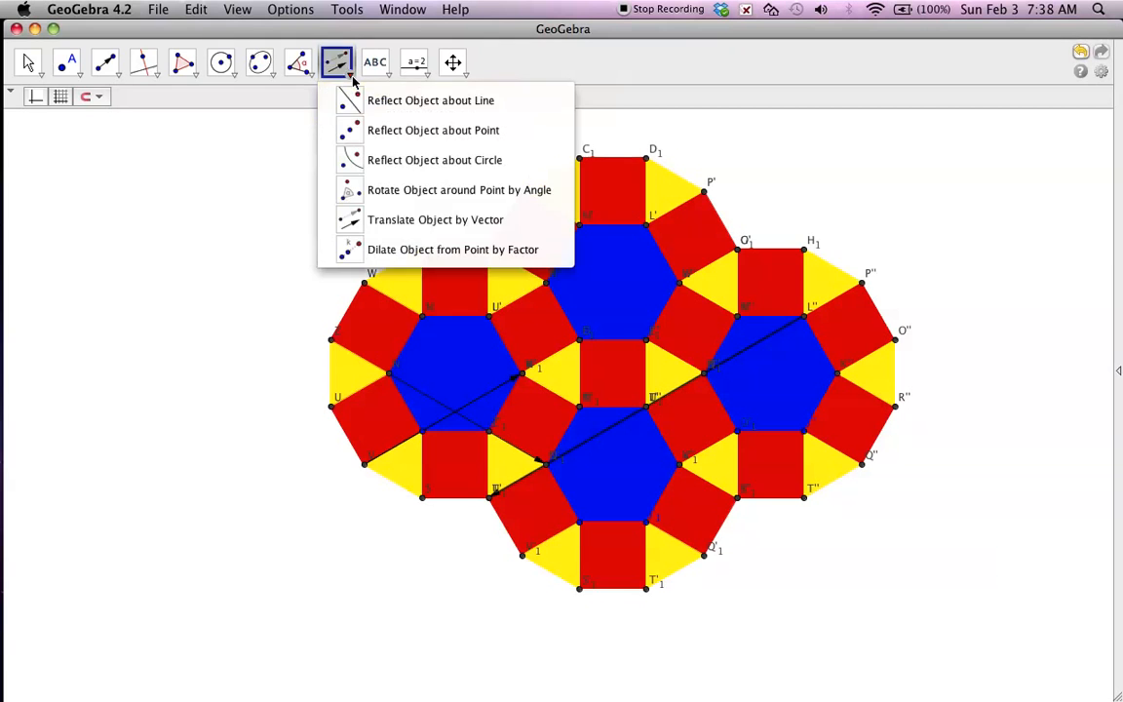
left_click(384, 221)
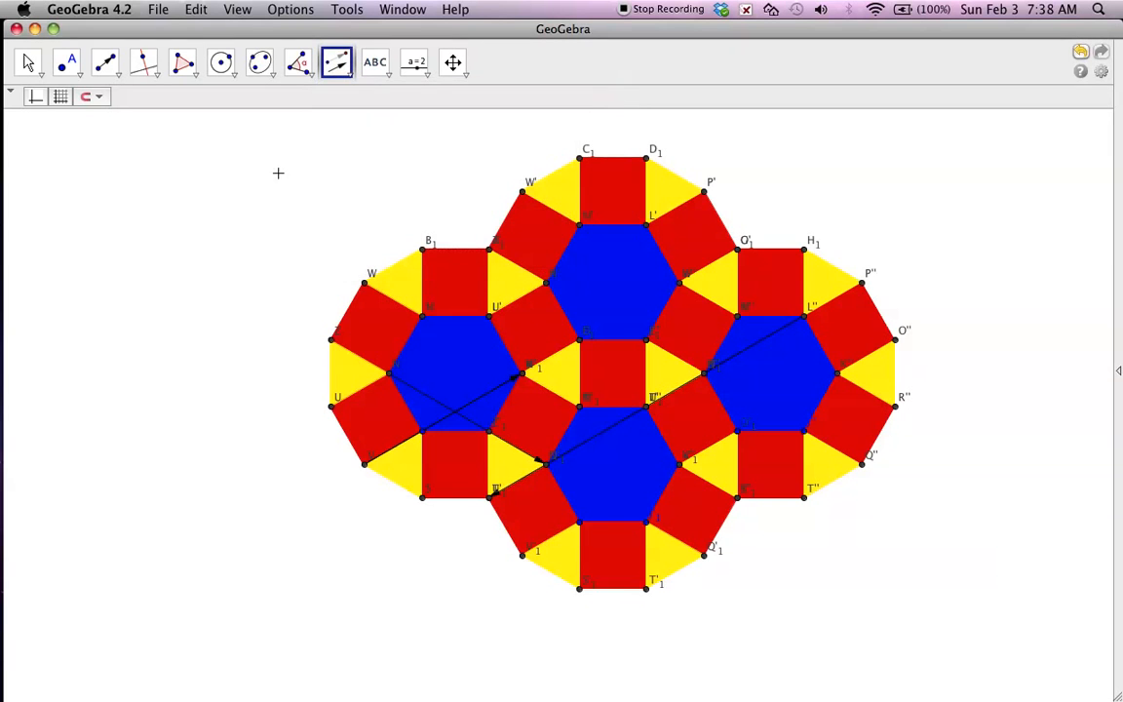
left_click_drag(274, 143, 939, 614)
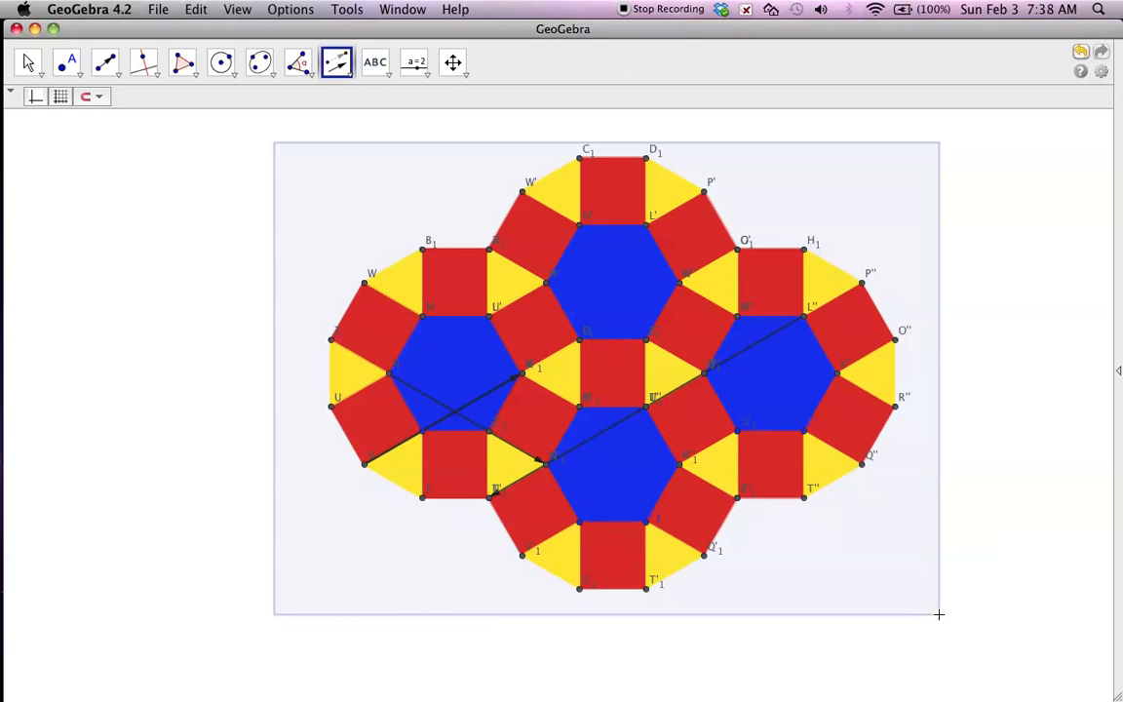
double_click(618, 421)
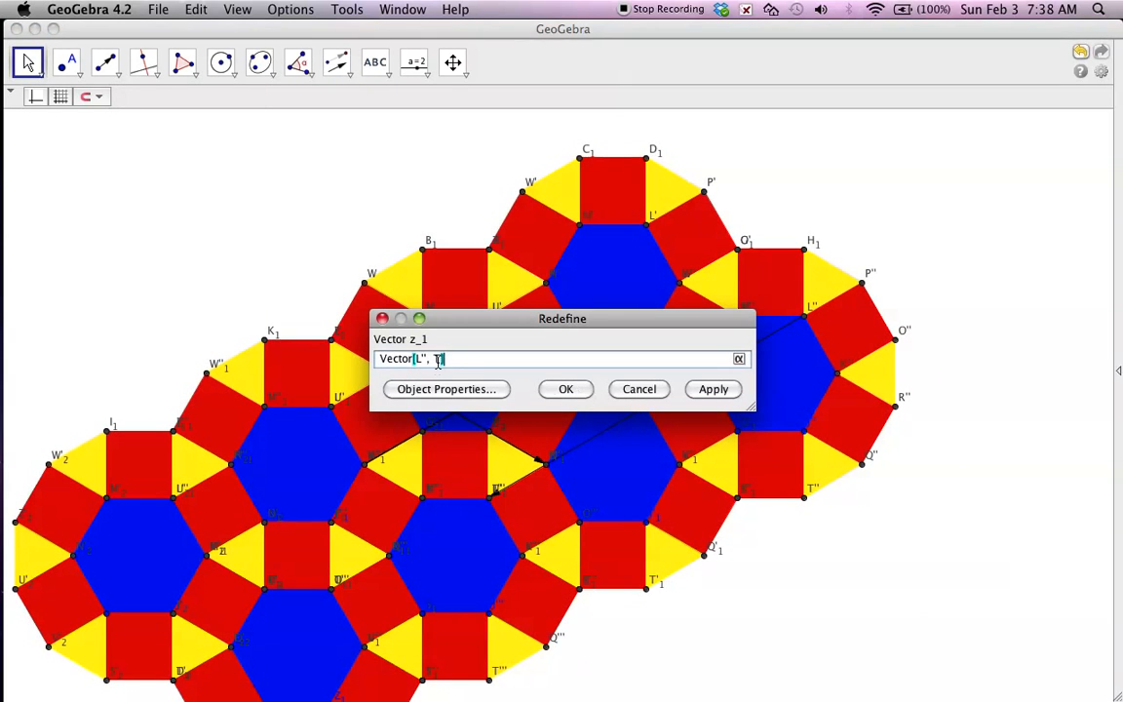
left_click(570, 388)
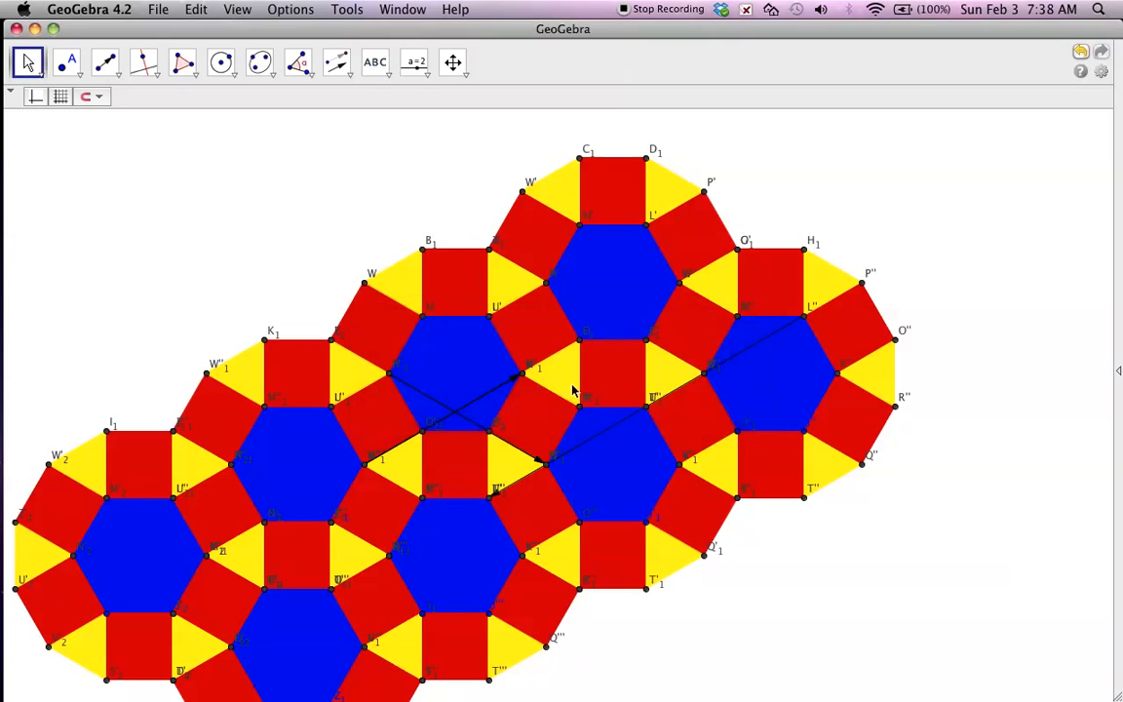
Draw a vector from the right vertex of the hexagon directly below the topmost one to outer point W.
scroll(784, 346, "down", 1)
scroll(788, 346, "down", 3)
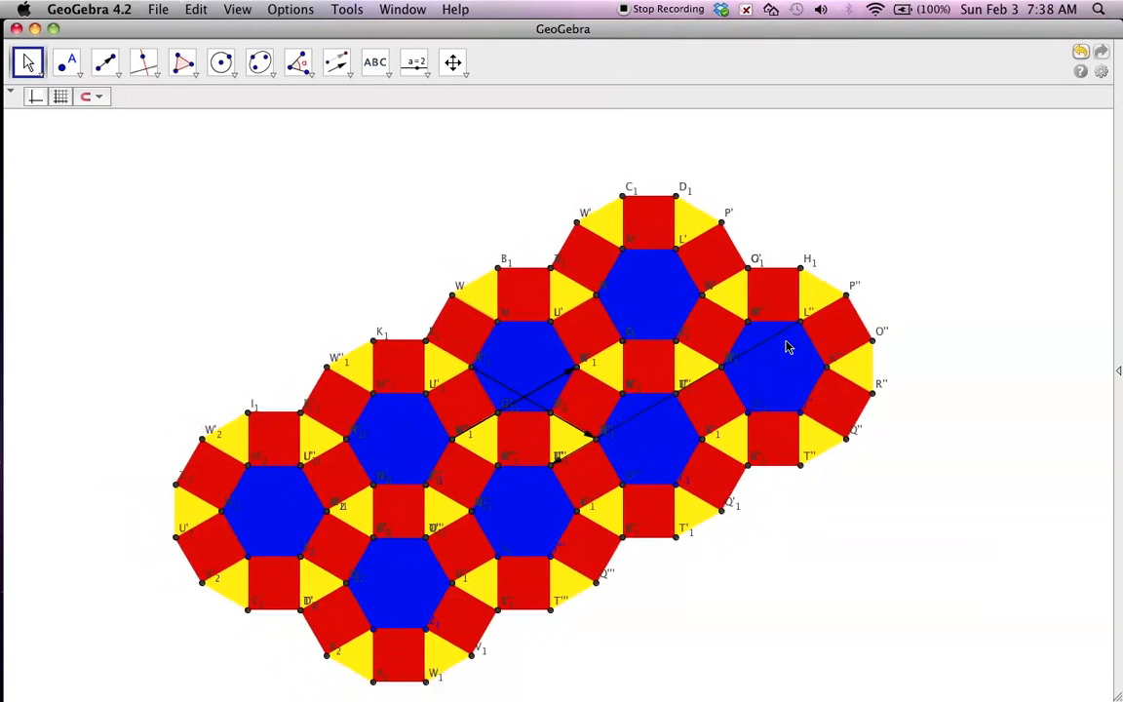
scroll(787, 347, "down", 3)
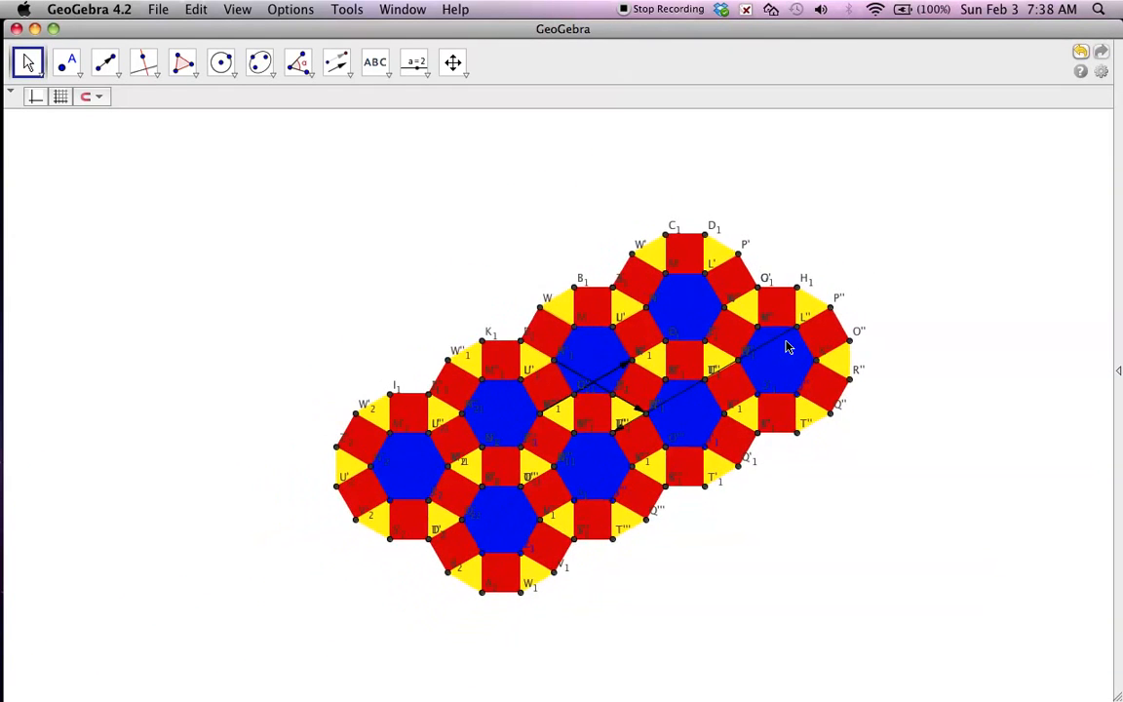
left_click(462, 73)
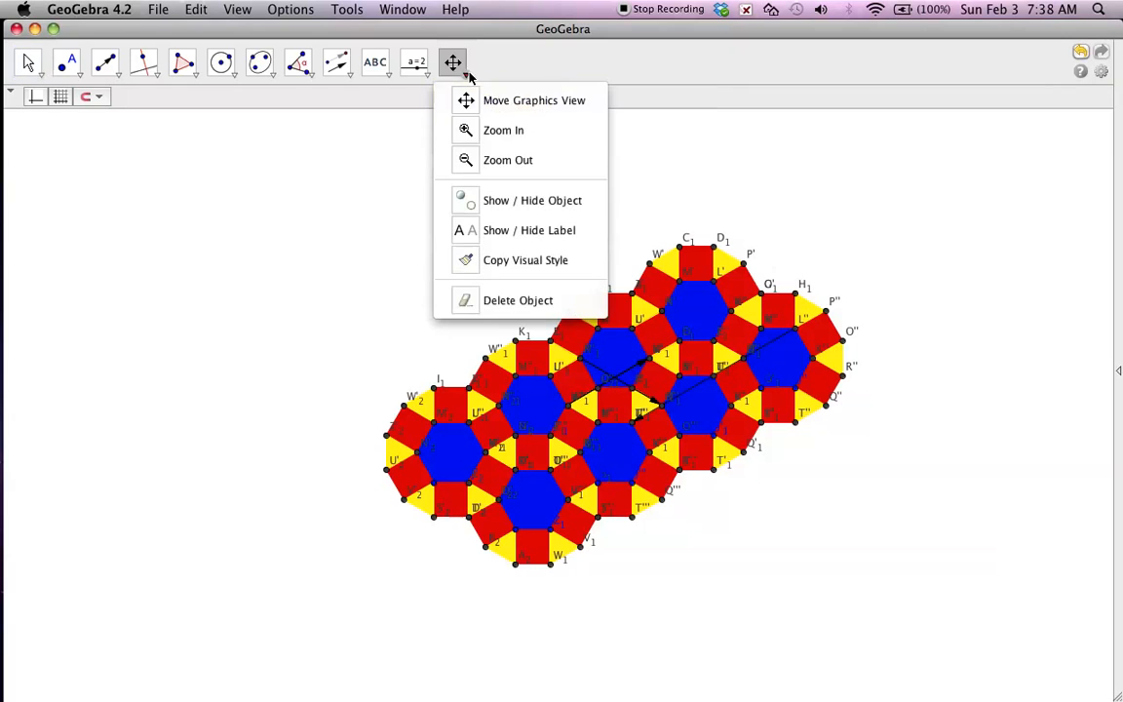
left_click(631, 58)
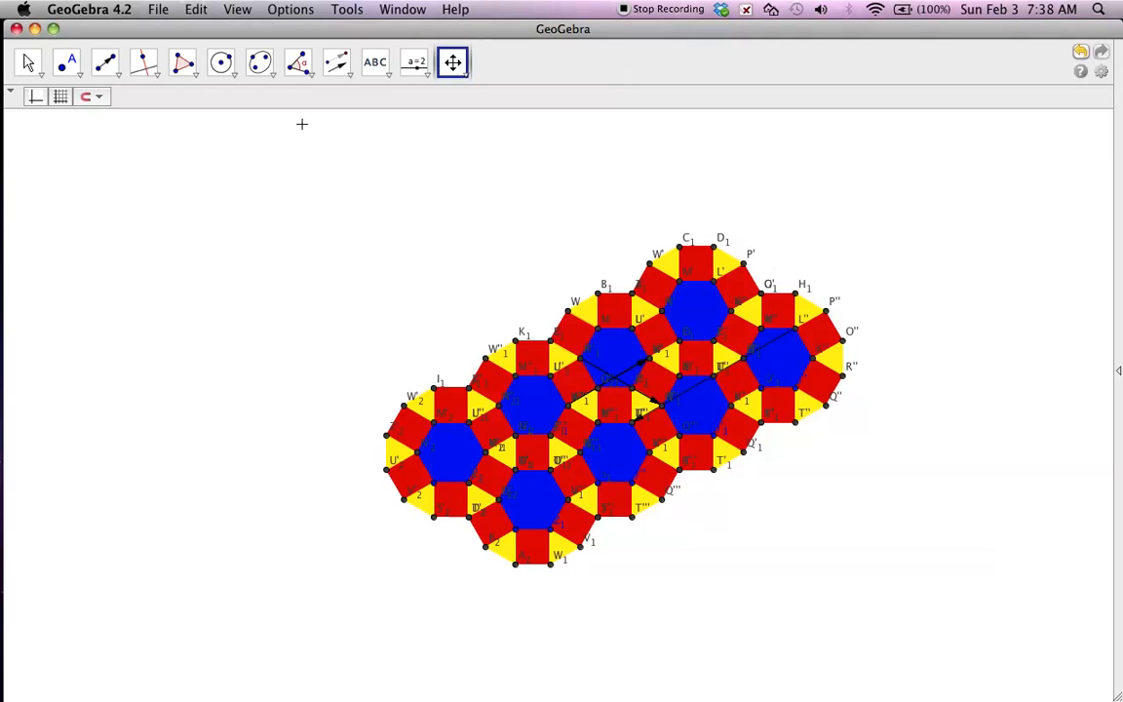
left_click(117, 78)
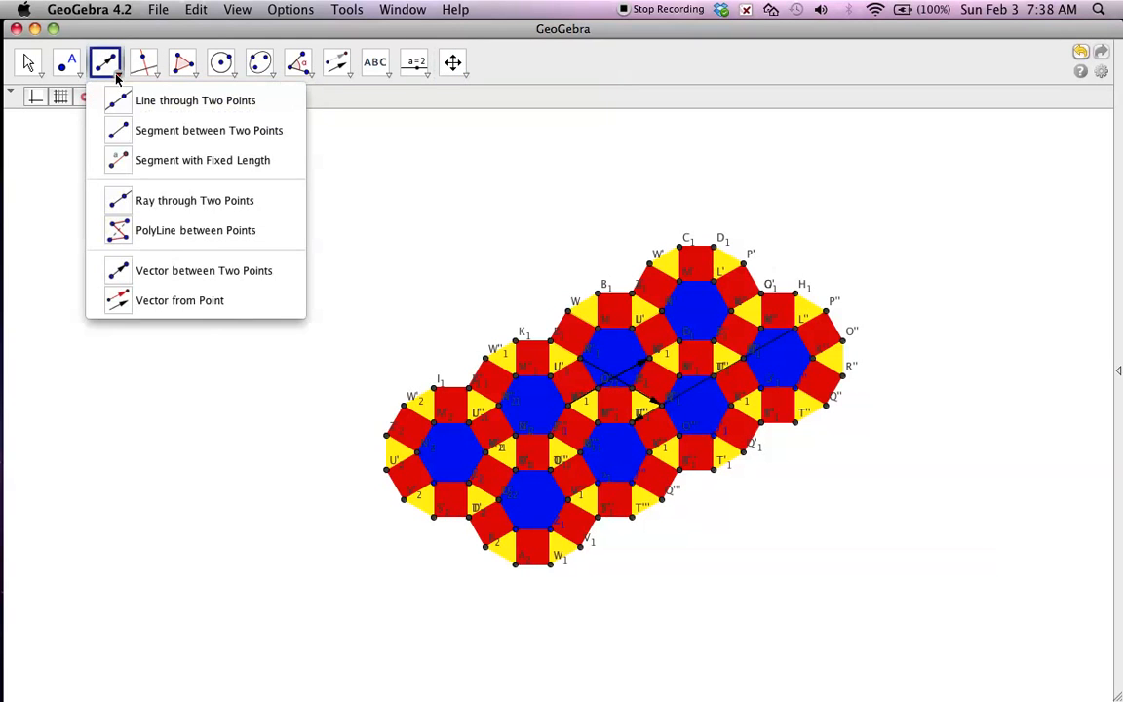
left_click(149, 279)
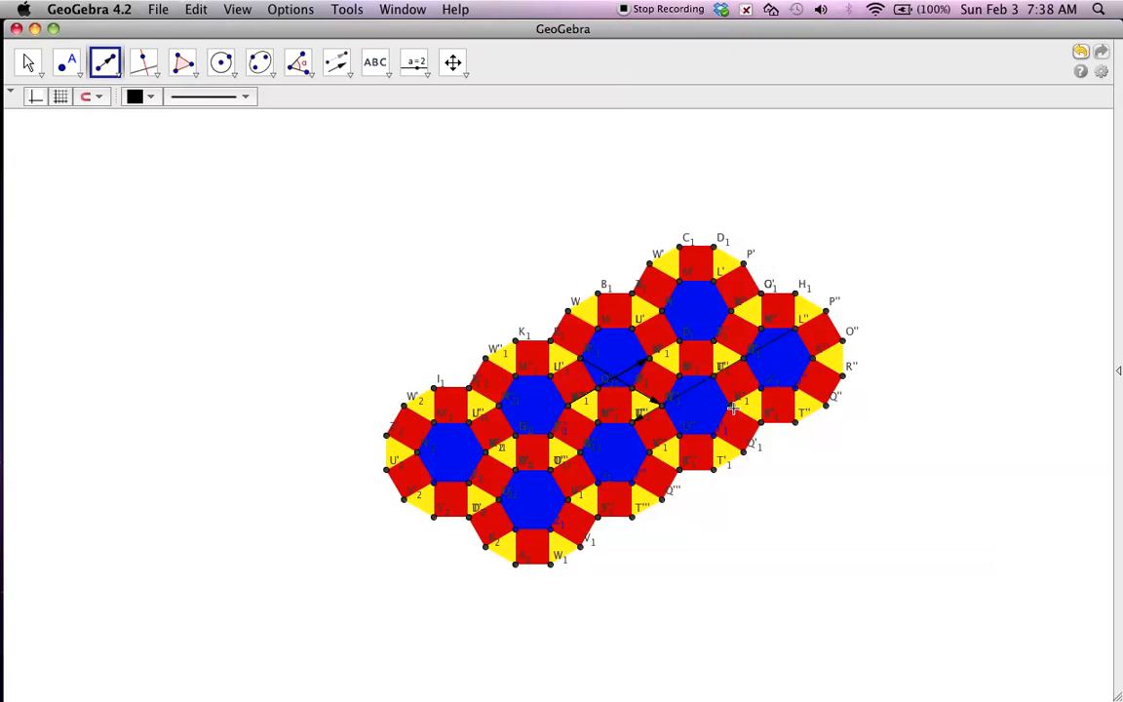
left_click(571, 316)
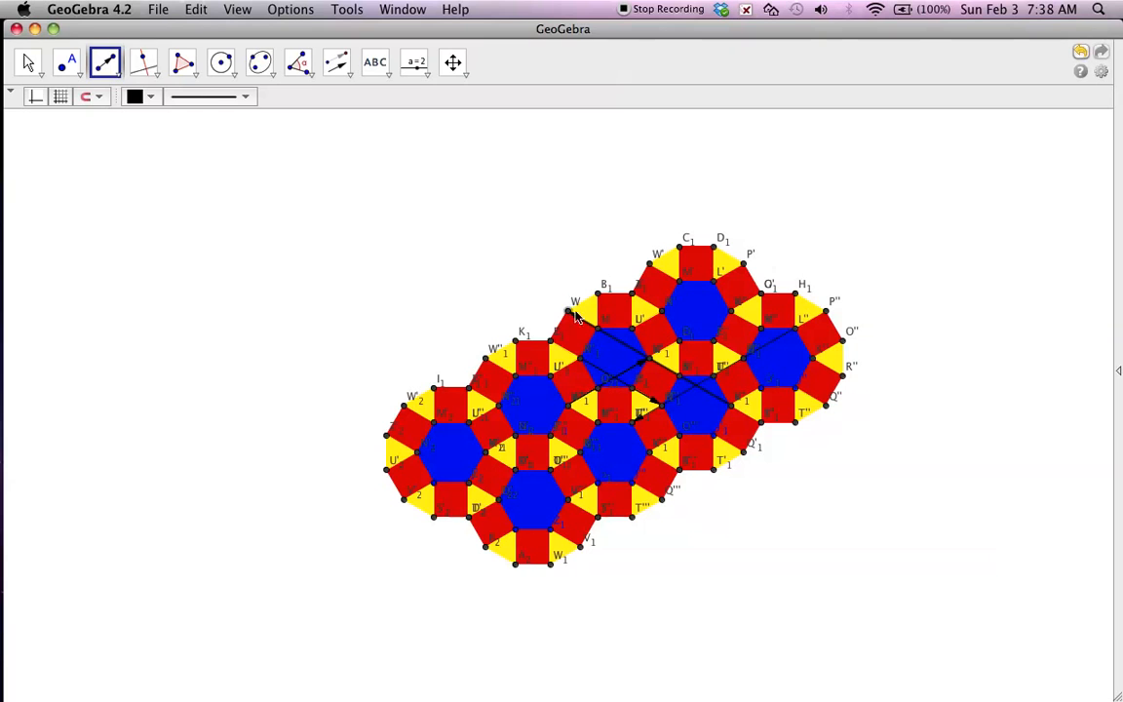
left_click(29, 62)
left_click(327, 200)
left_click_drag(327, 200, 938, 674)
key("Delete")
left_click(599, 442)
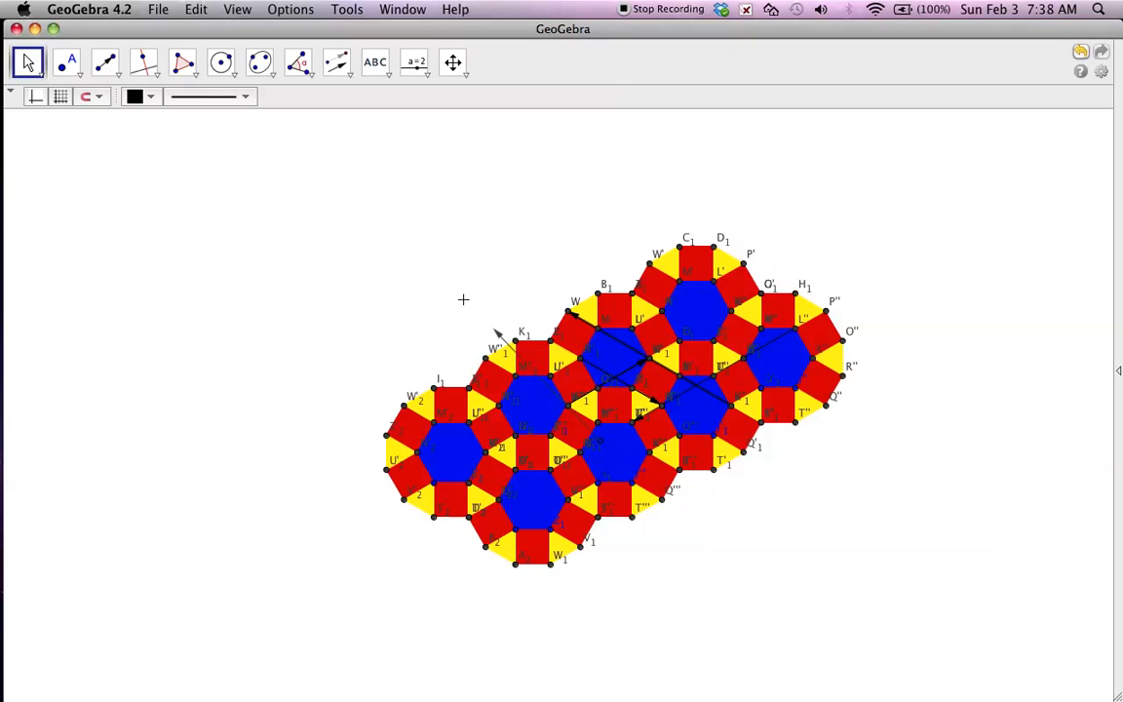
key("Escape")
left_click(29, 64)
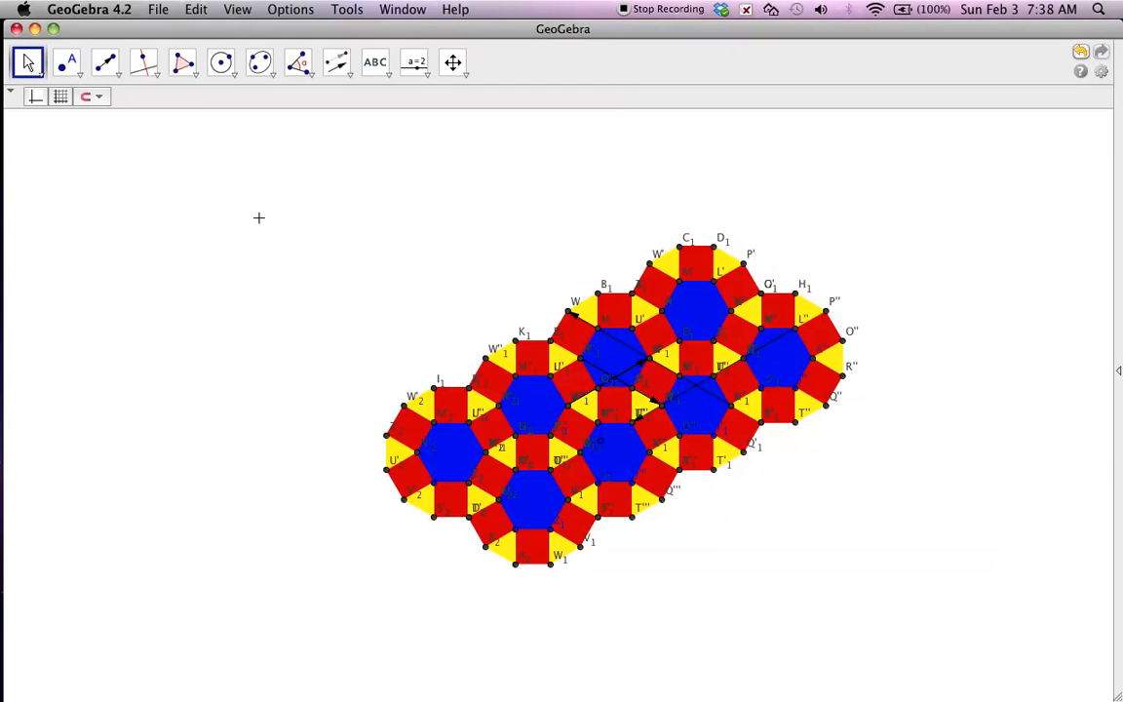
left_click_drag(264, 178, 246, 231)
Translate the entire tiled pattern by the vector ending at outer point W.
left_click(305, 73)
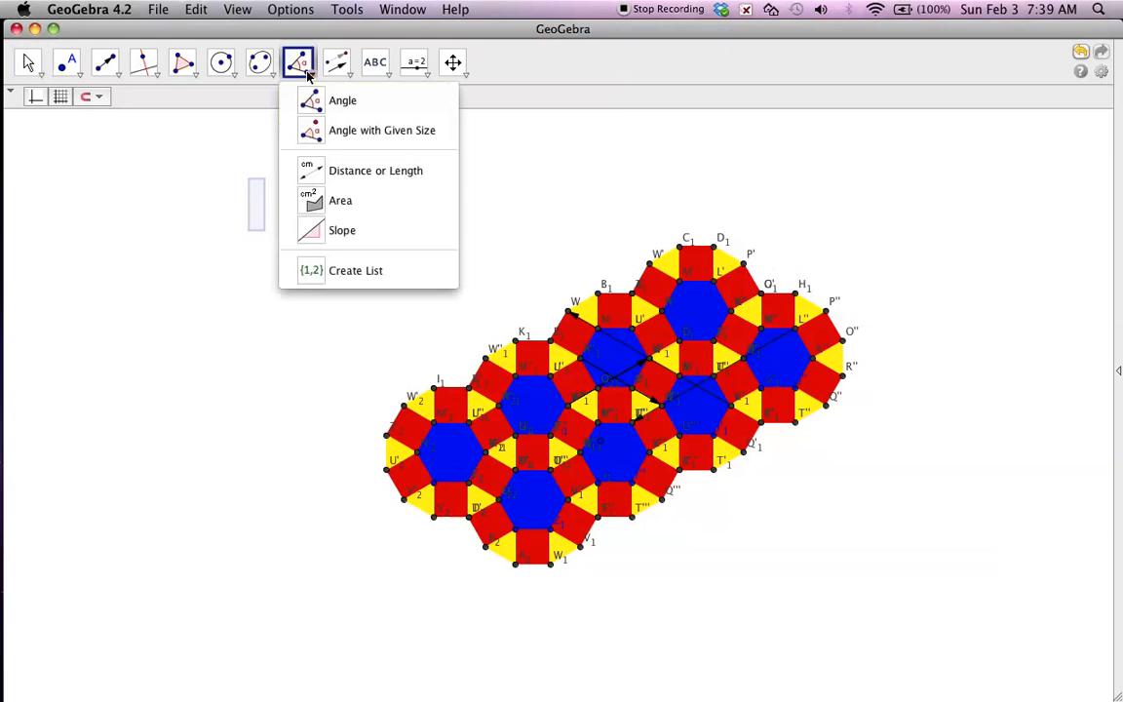
left_click(335, 66)
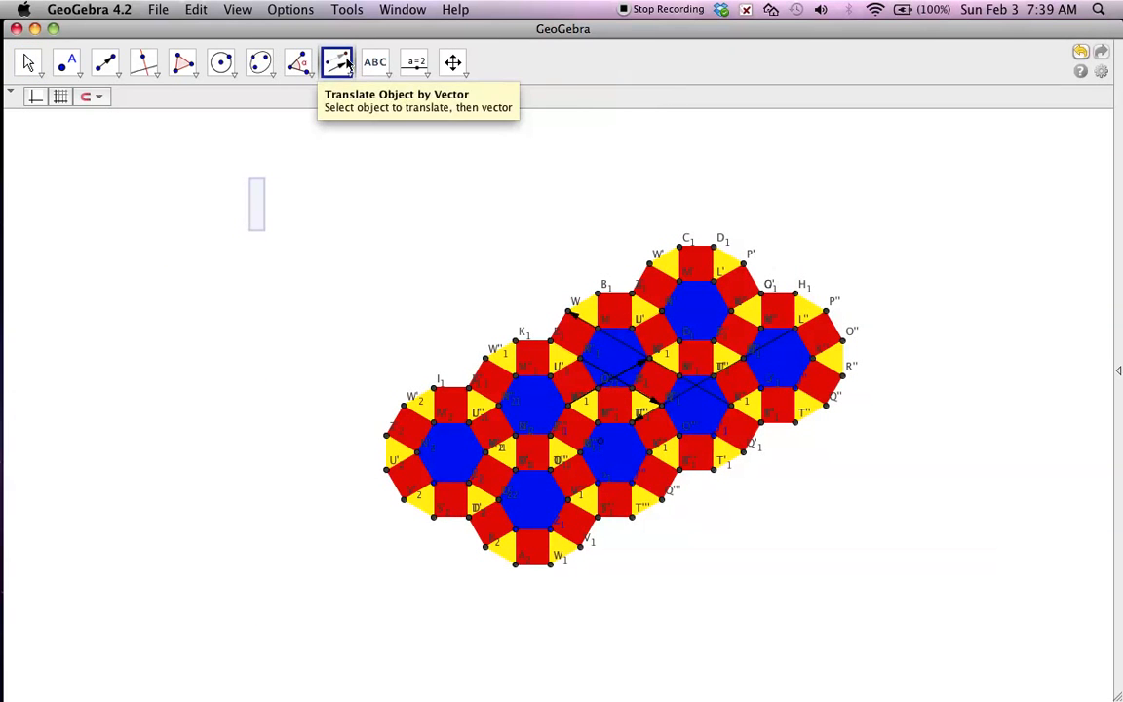
left_click(346, 61)
left_click(339, 219)
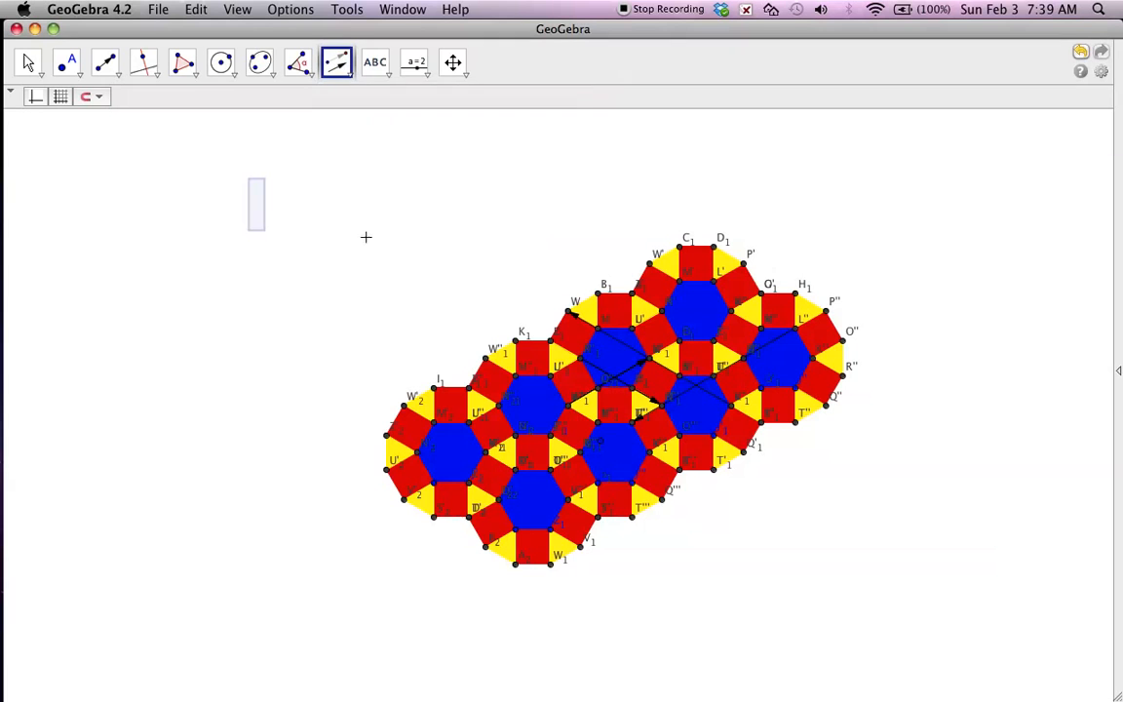
left_click_drag(344, 189, 882, 629)
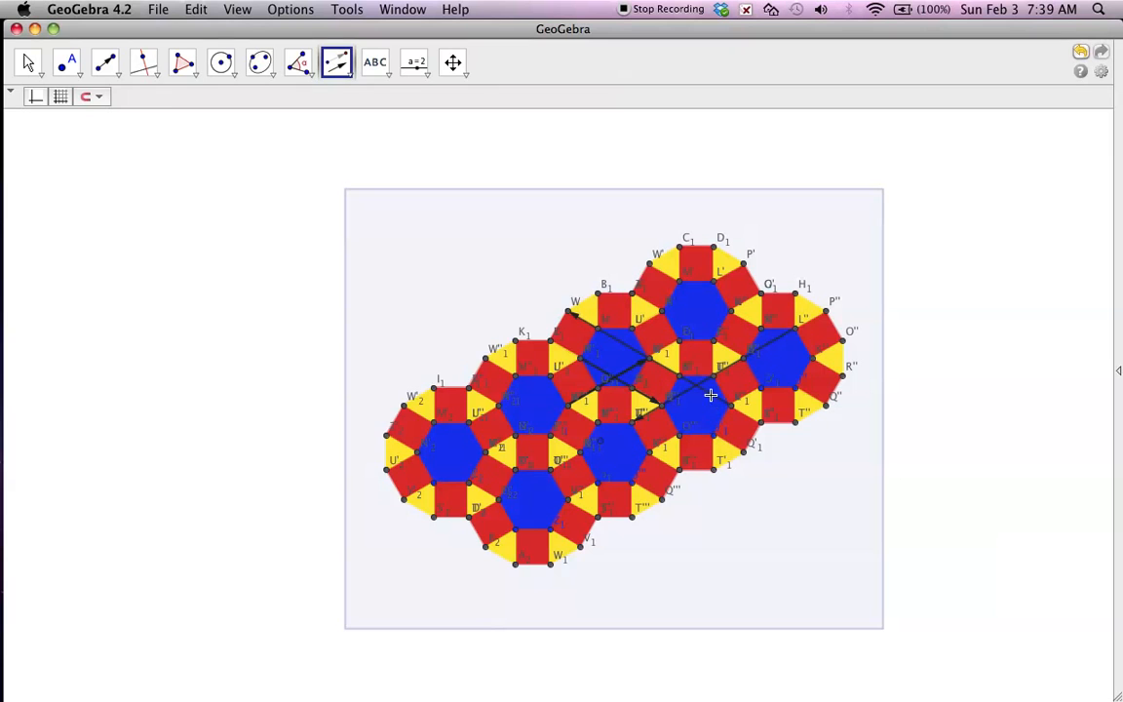
left_click(709, 395)
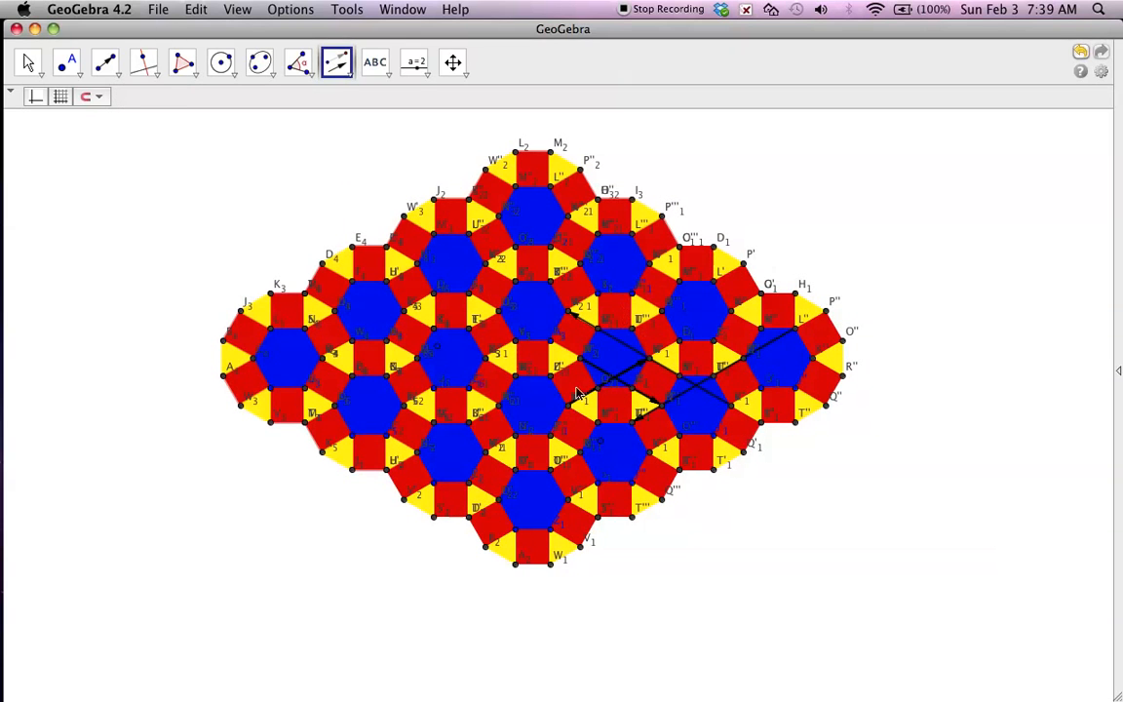
left_click(796, 218)
left_click(796, 218)
left_click(304, 11)
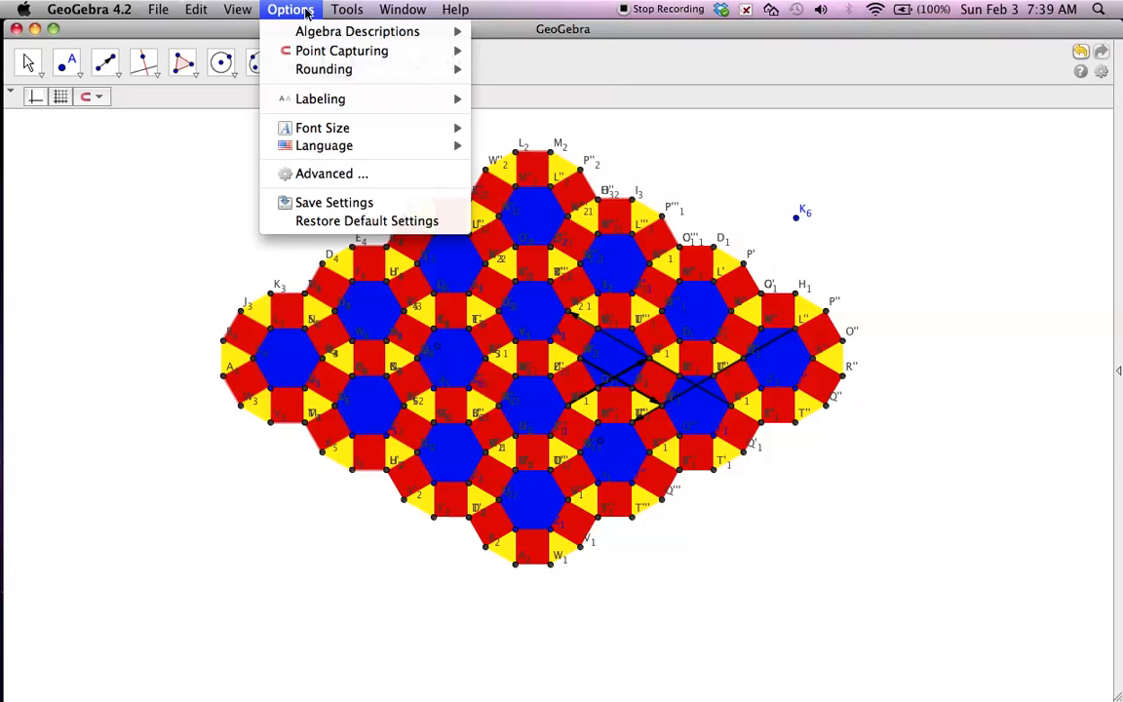
left_click(330, 174)
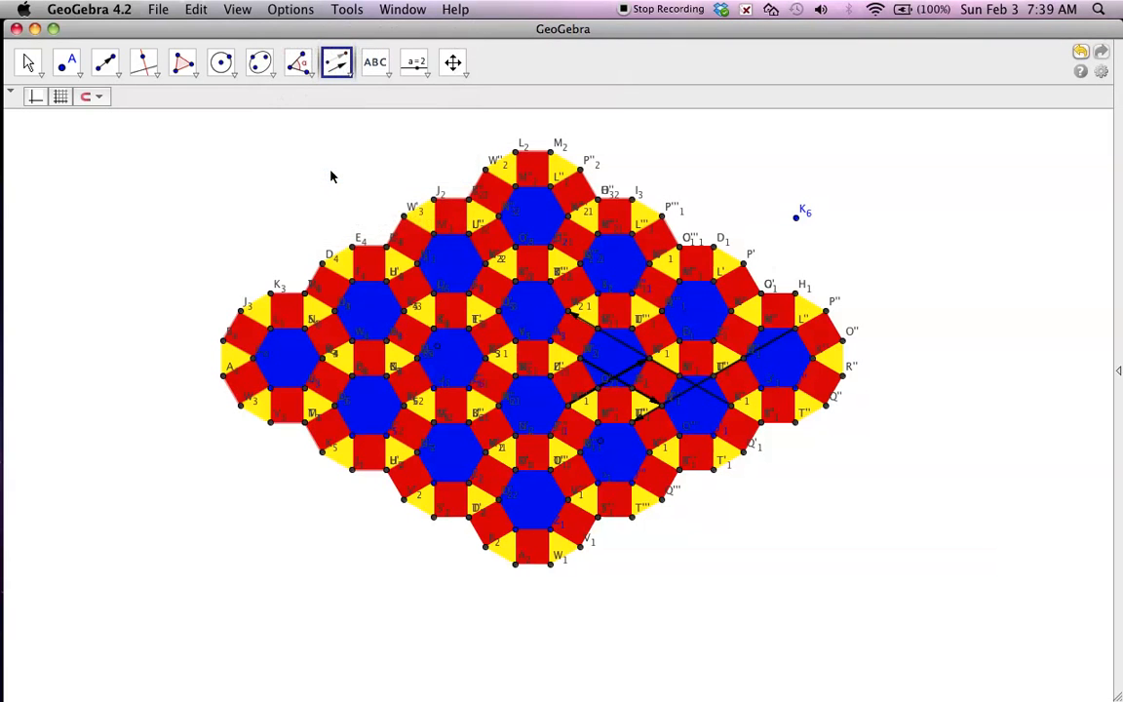
left_click(269, 129)
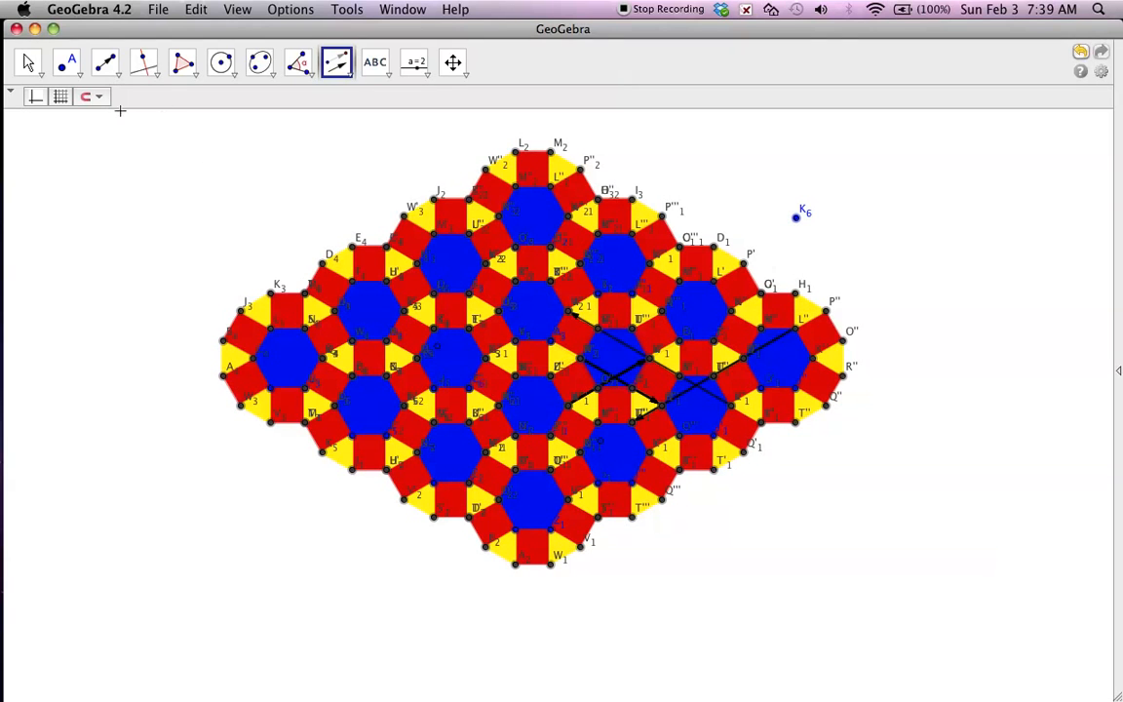
Select the entire tessellation with the Move tool and open the object properties in the advanced preferences.
left_click(31, 67)
left_click(274, 153)
left_click(29, 69)
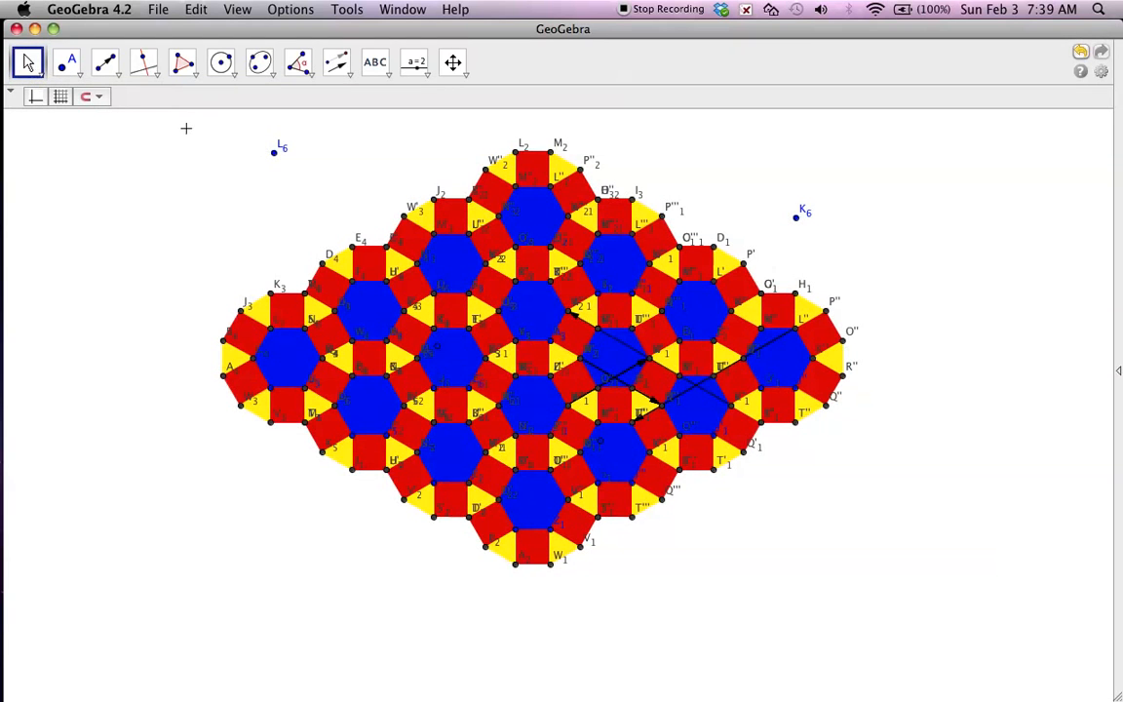
left_click_drag(166, 117, 933, 601)
left_click(276, 11)
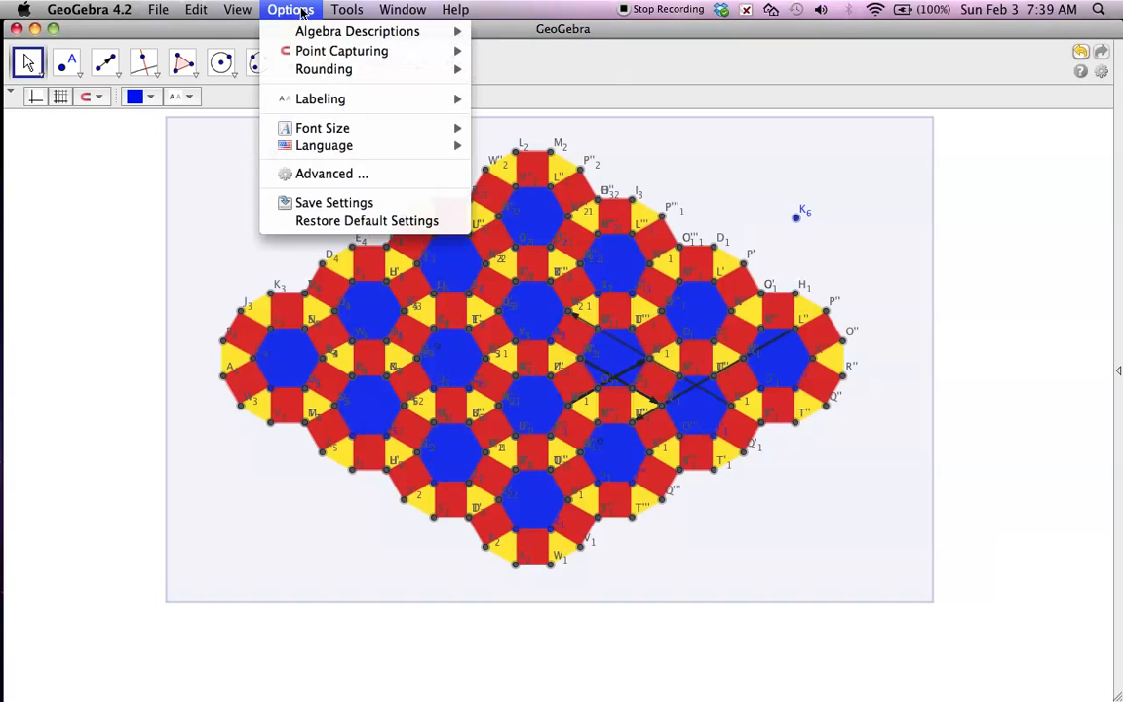
left_click(330, 175)
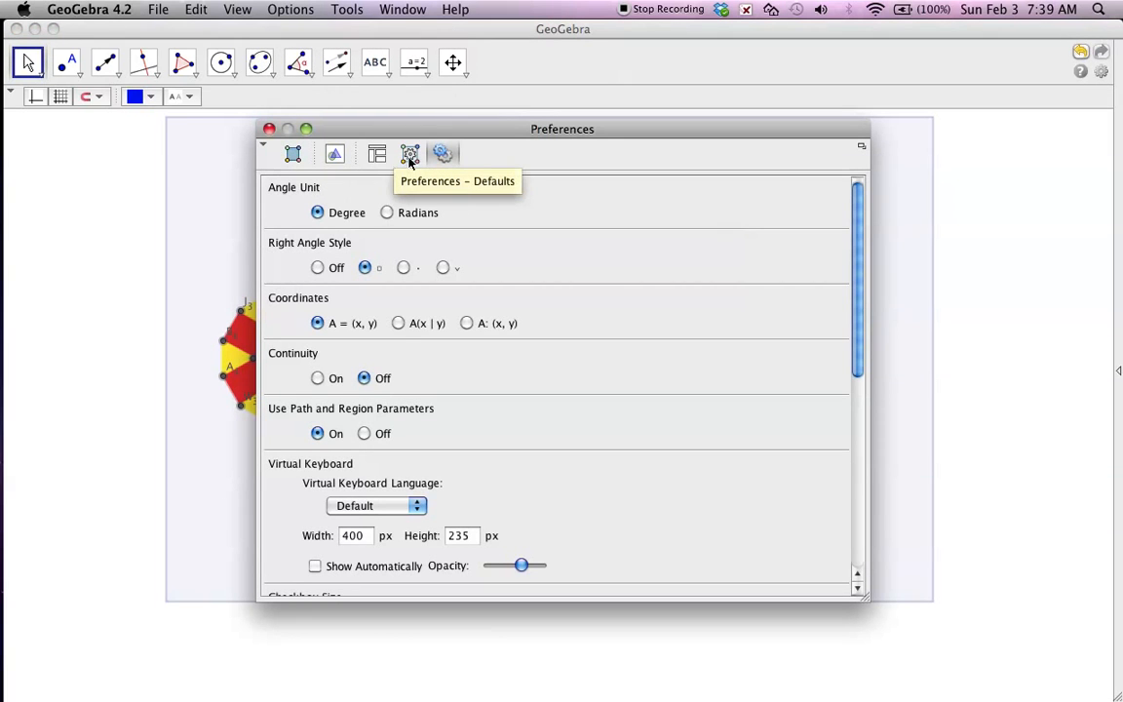
left_click(410, 156)
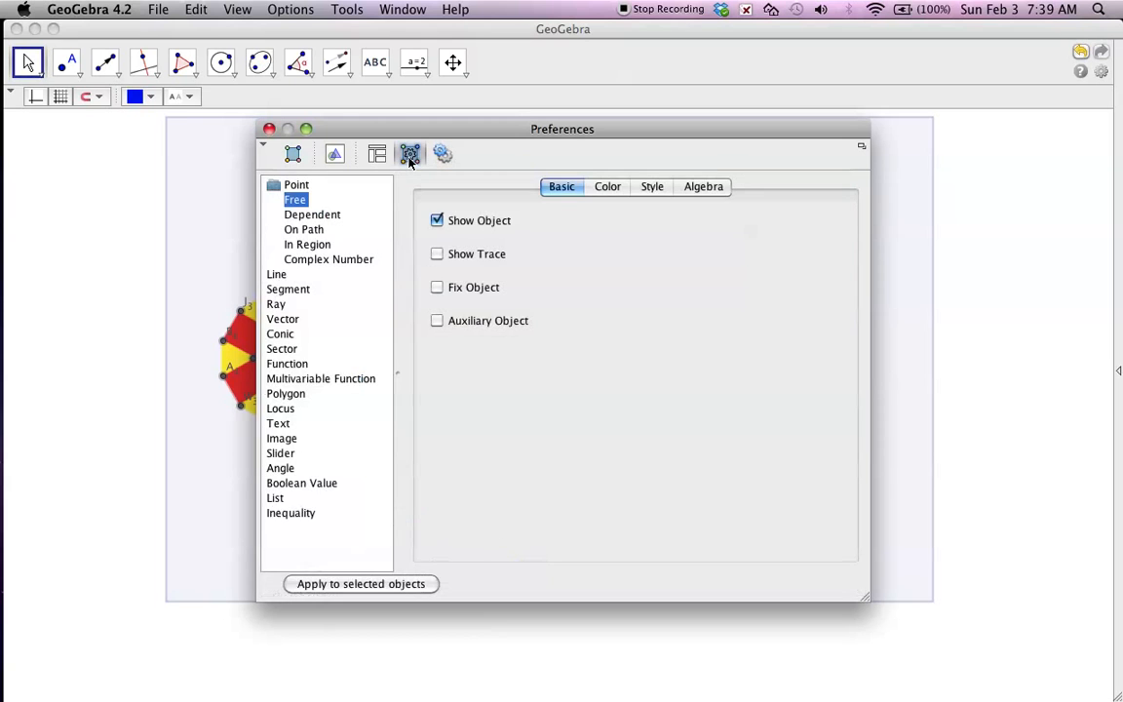
left_click(293, 155)
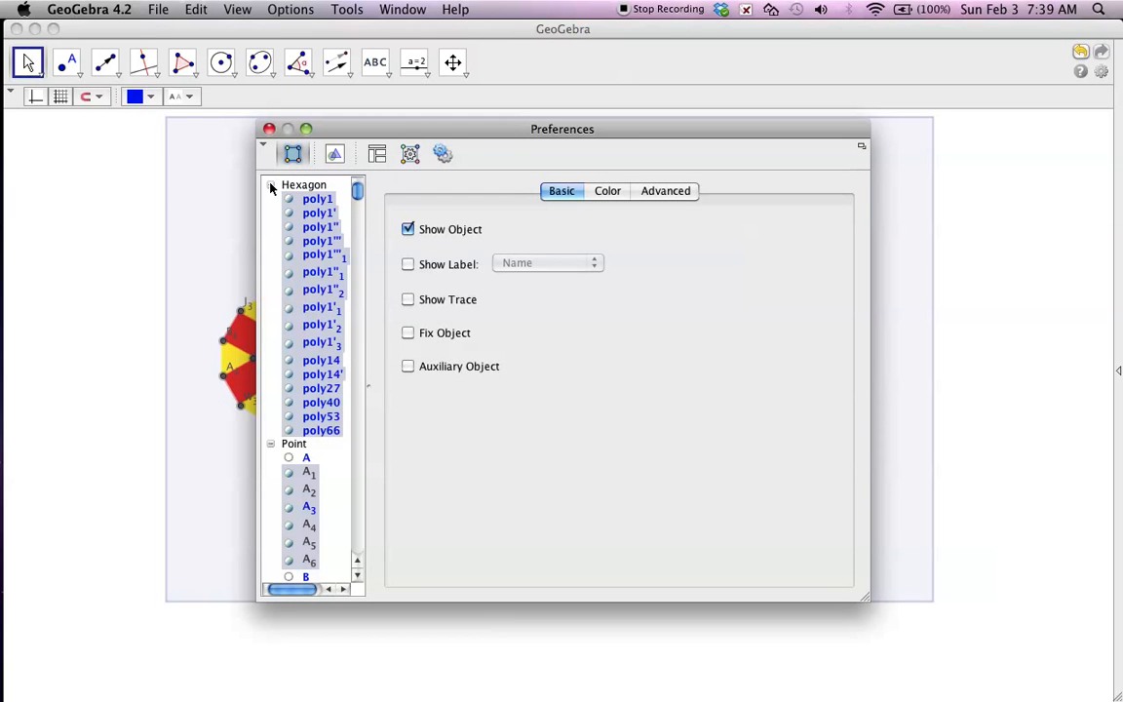
Collapse the Hexagon, Point, Quadrilateral, Segment and Triangle groups in the object list and expand only the Vector group.
left_click(271, 186)
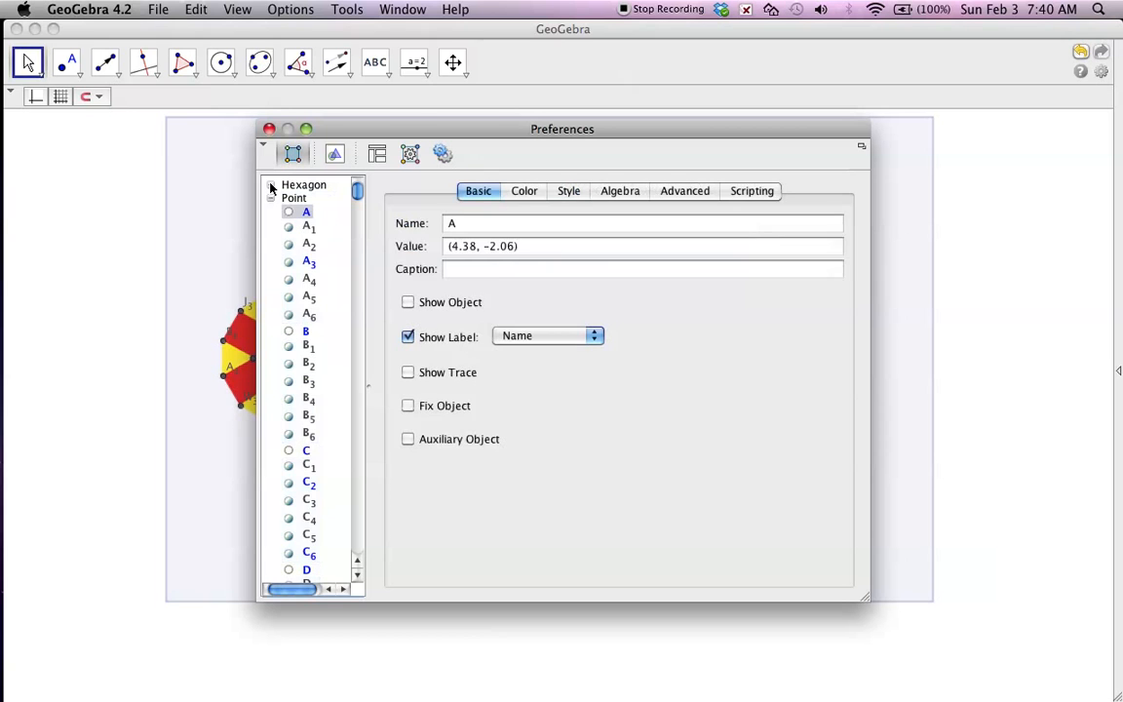
left_click(271, 199)
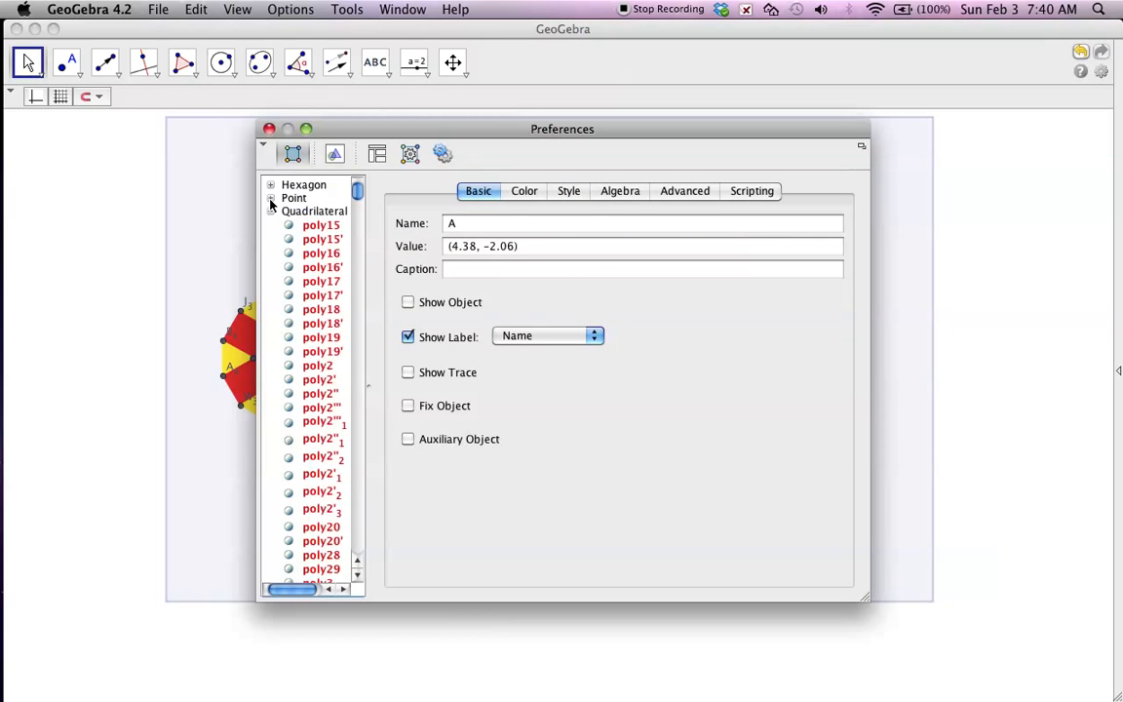
left_click(271, 210)
left_click(271, 224)
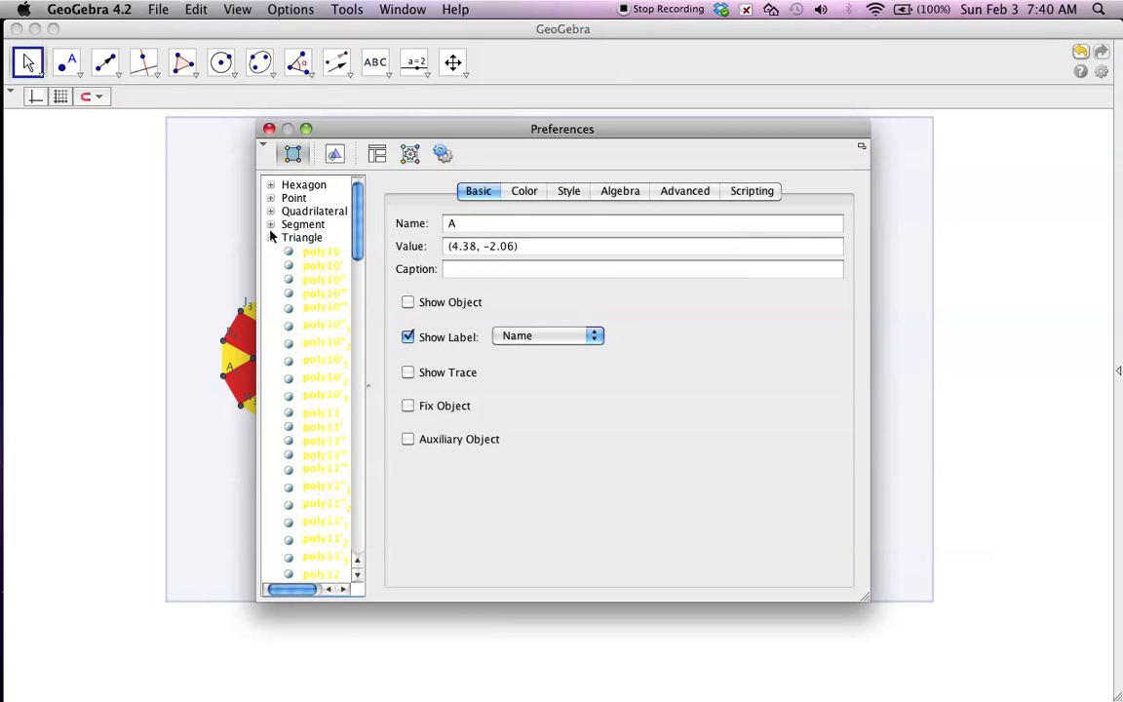
left_click(271, 237)
left_click(272, 252)
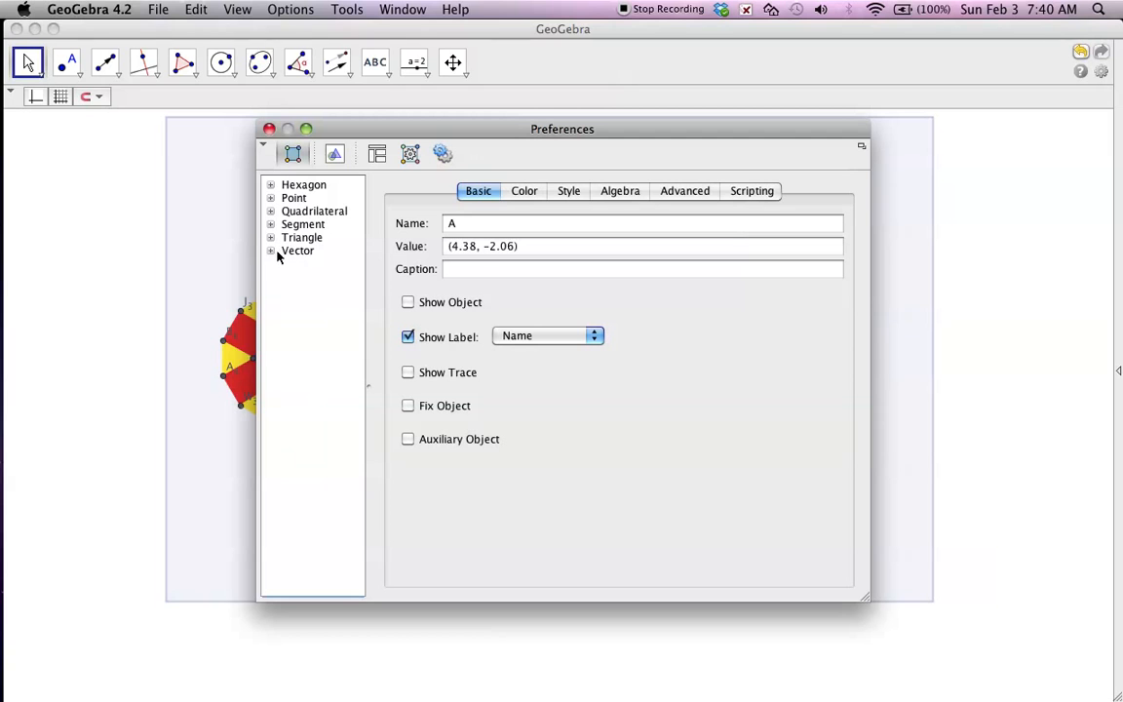
left_click(273, 251)
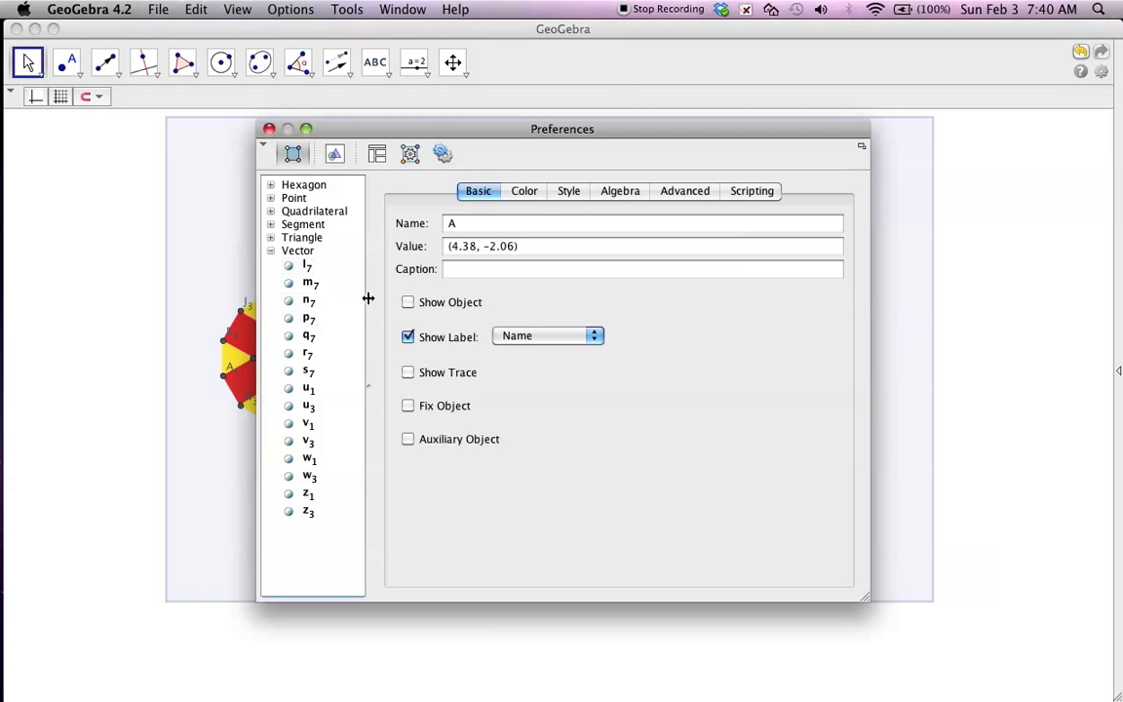
Turn off point A's label and toggle its visibility from the object list.
left_click(409, 303)
left_click(408, 337)
left_click(408, 303)
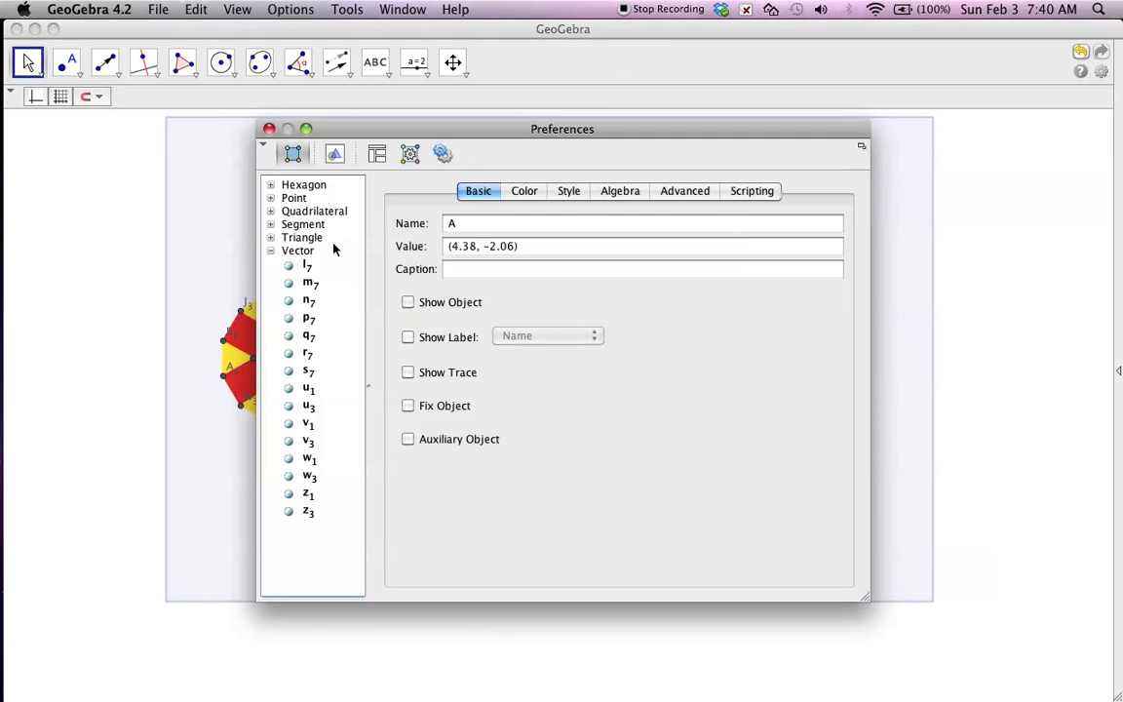
left_click(271, 198)
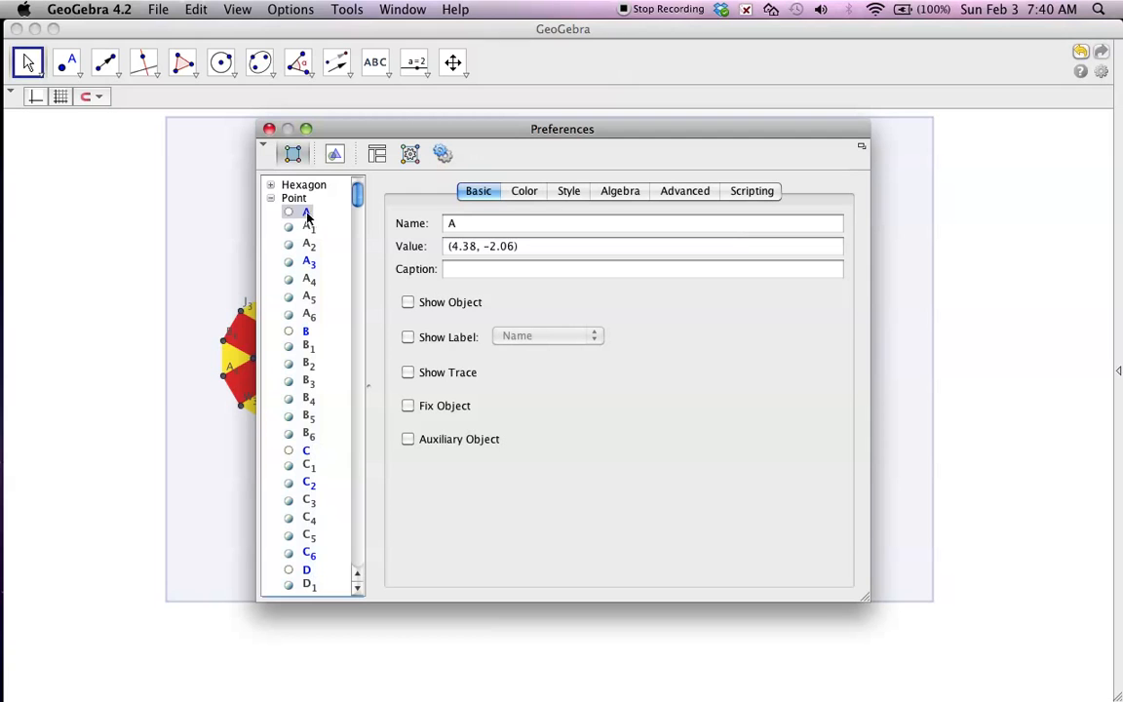
left_click(288, 214)
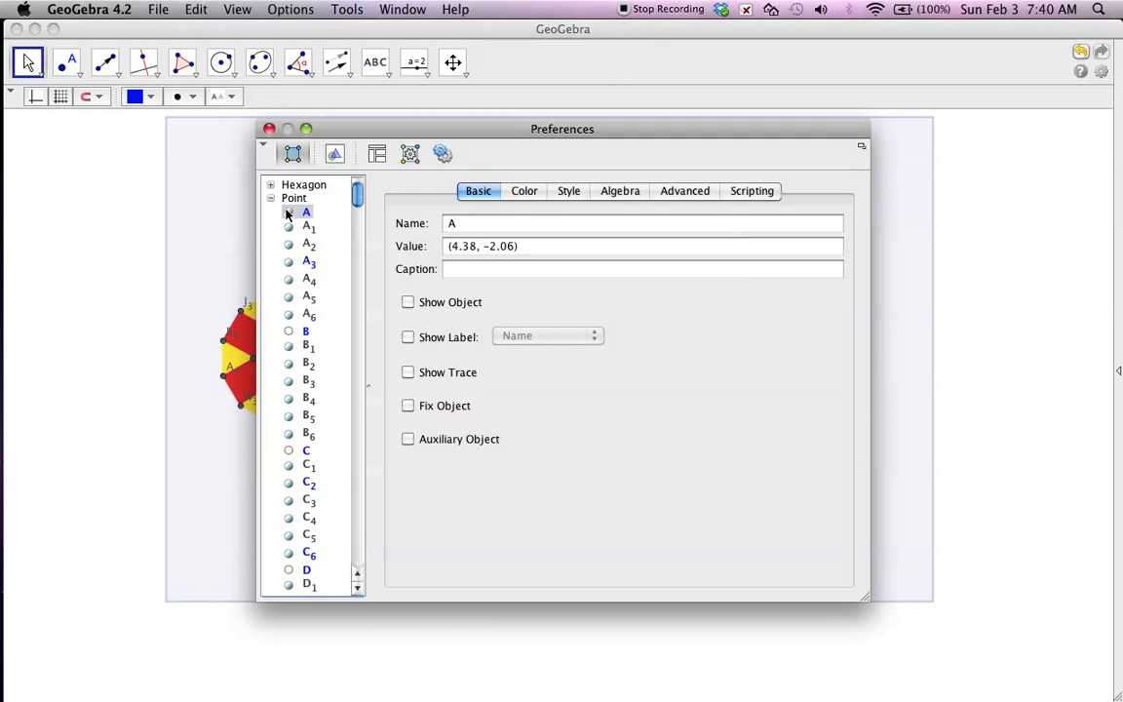
Select all points at once in the object list, hide them and close the Preferences.
left_click(272, 199)
left_click(271, 199)
left_click(290, 199)
left_click(407, 229)
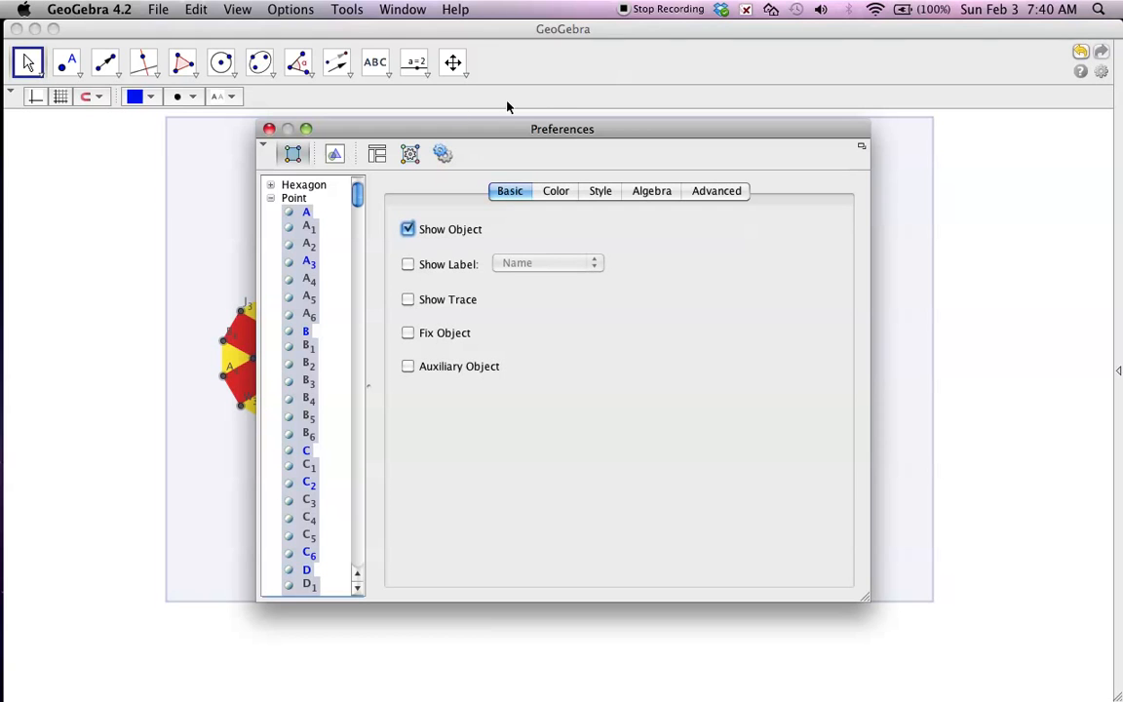
left_click(565, 66)
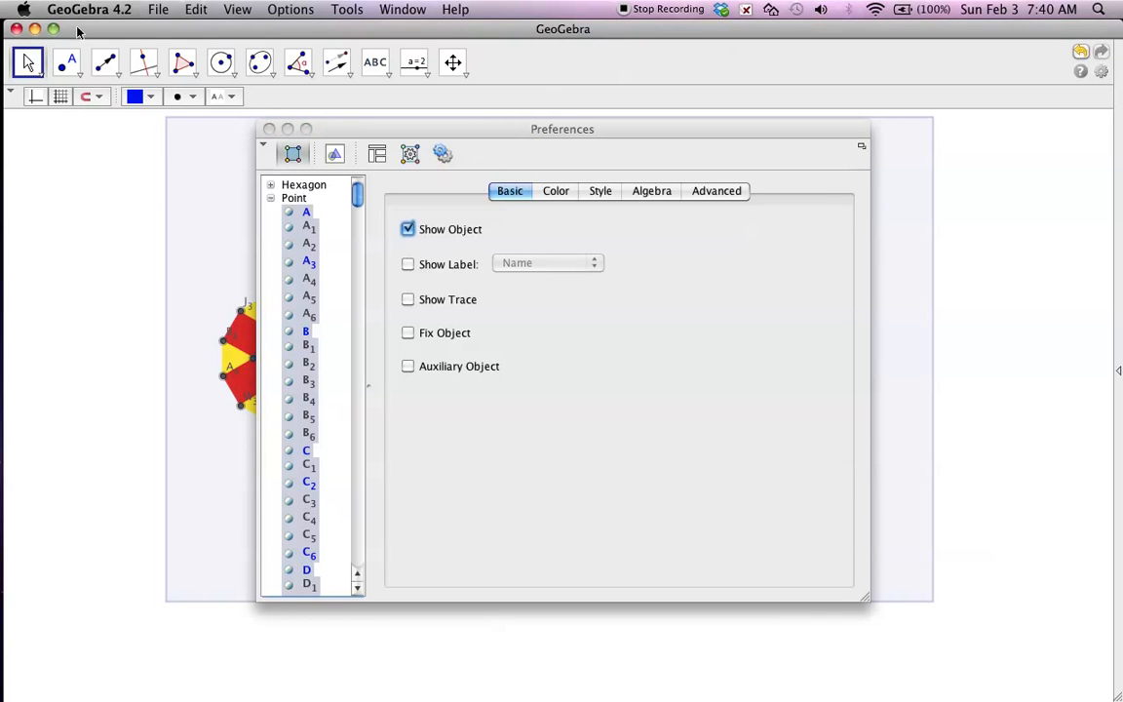
key("Escape")
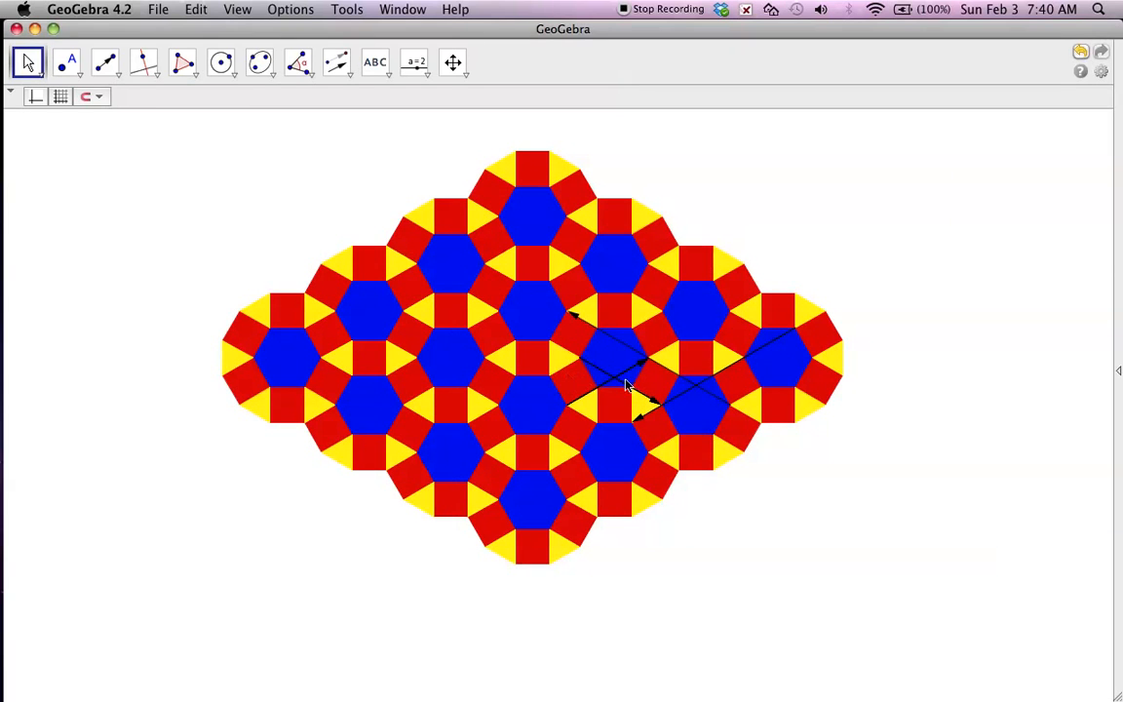
Hide the vector from L'' to T, and the two short crossing vectors together with the blue hexagon beneath them.
left_click(596, 369)
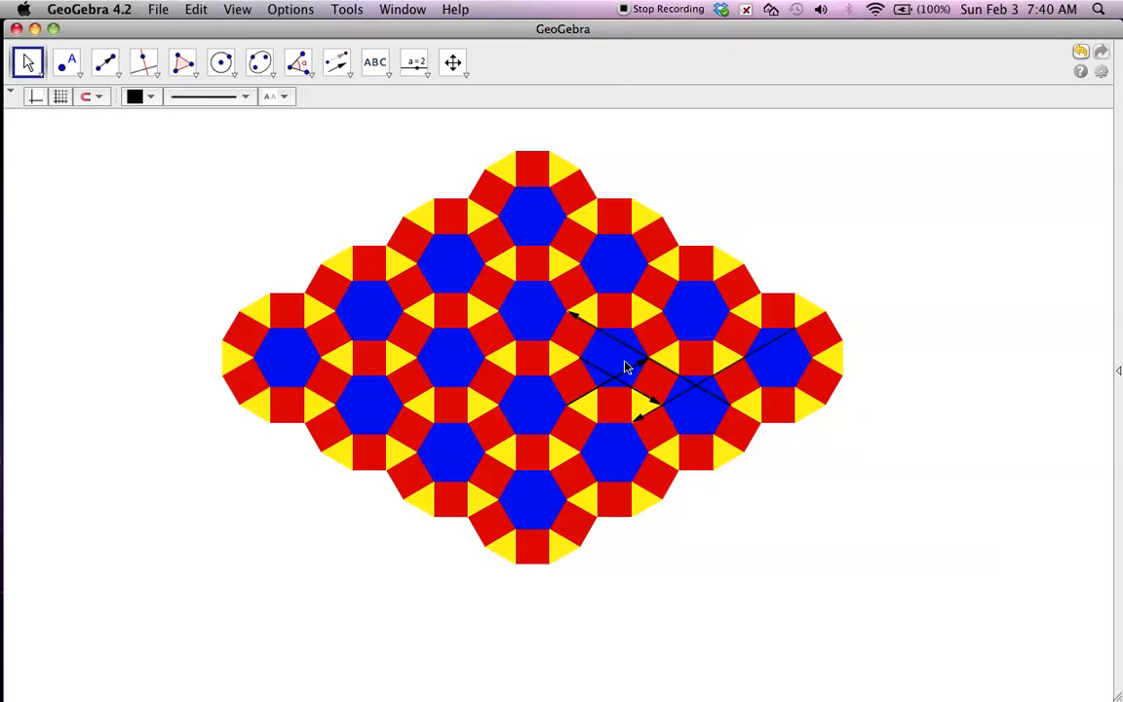
right_click(686, 391)
left_click(736, 451)
right_click(679, 396)
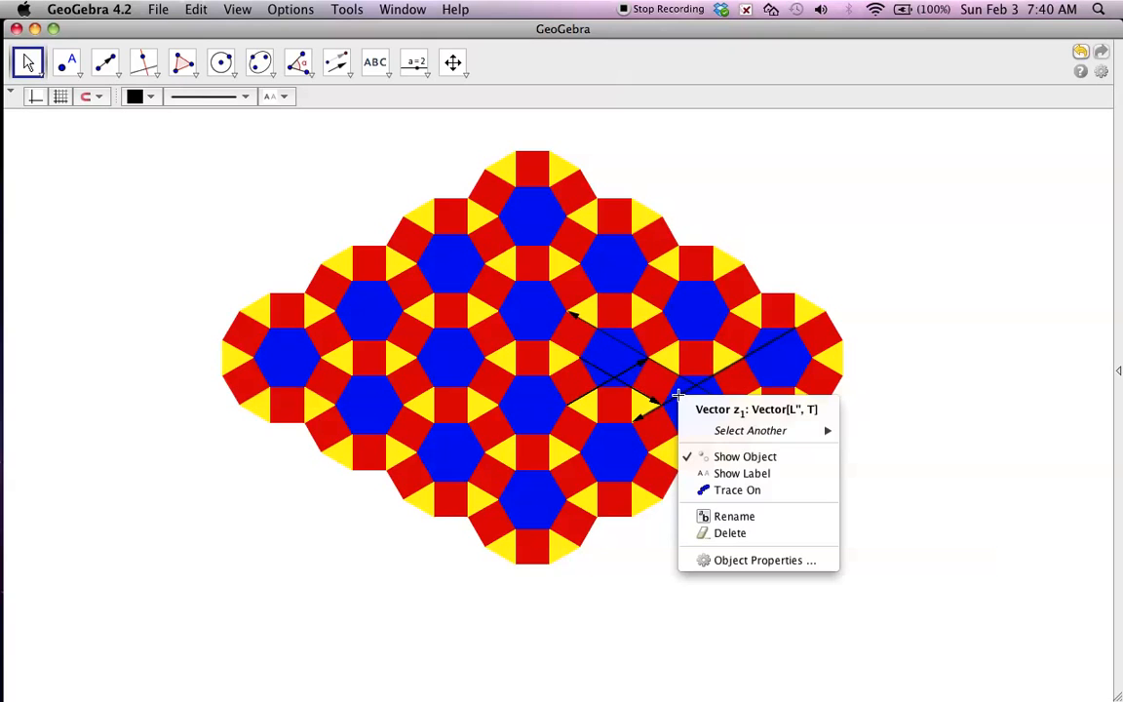
left_click(715, 457)
right_click(614, 380)
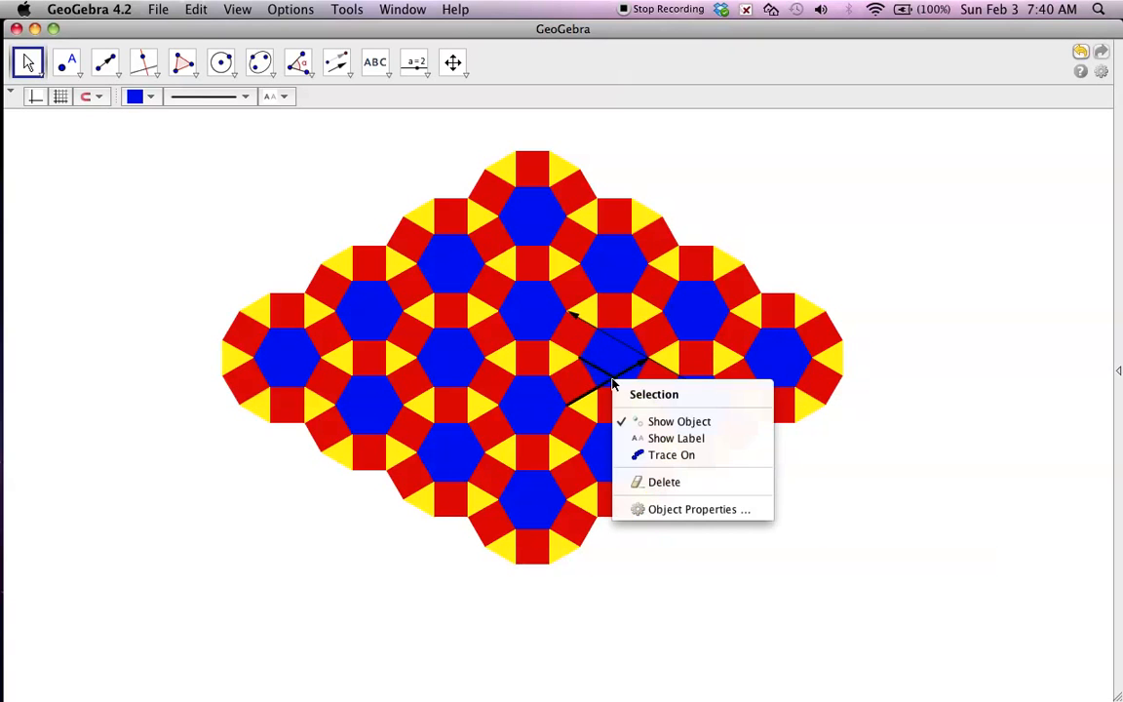
left_click(647, 421)
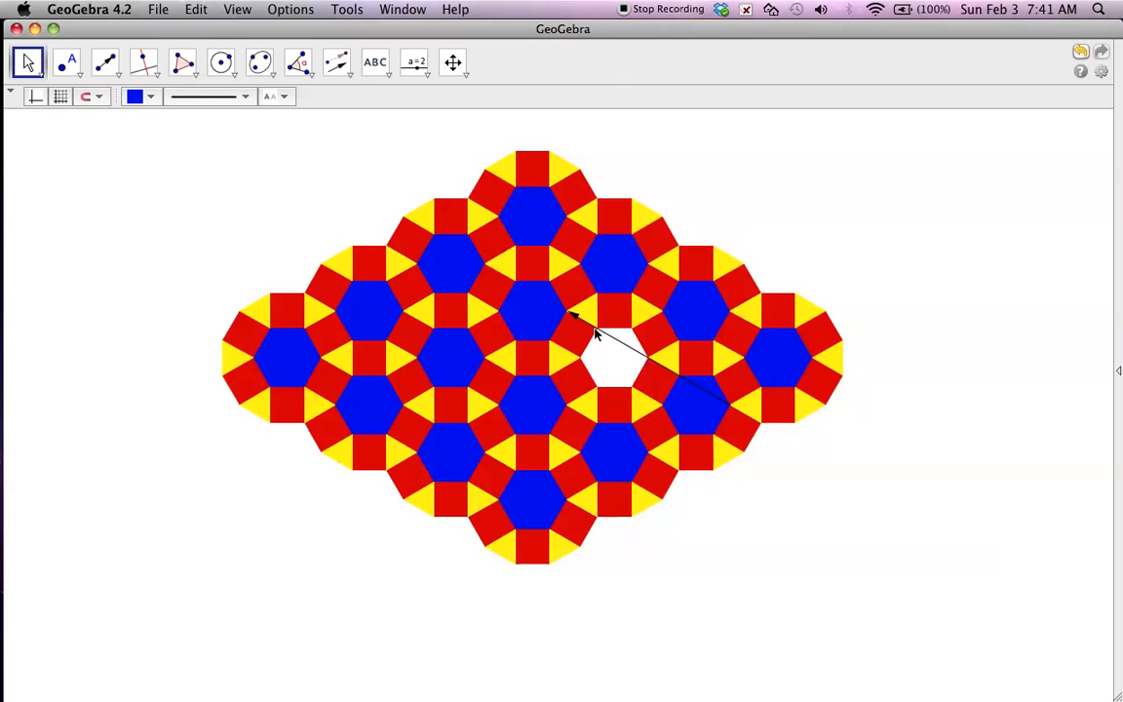
left_click(608, 371)
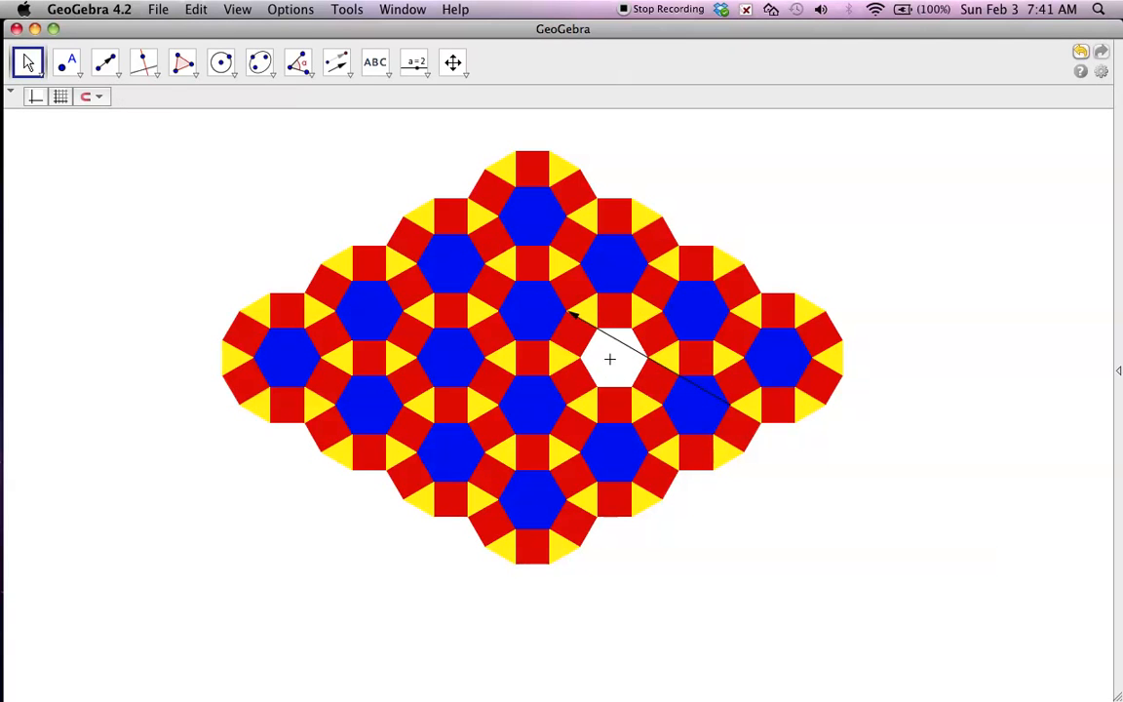
left_click(602, 331)
right_click(624, 344)
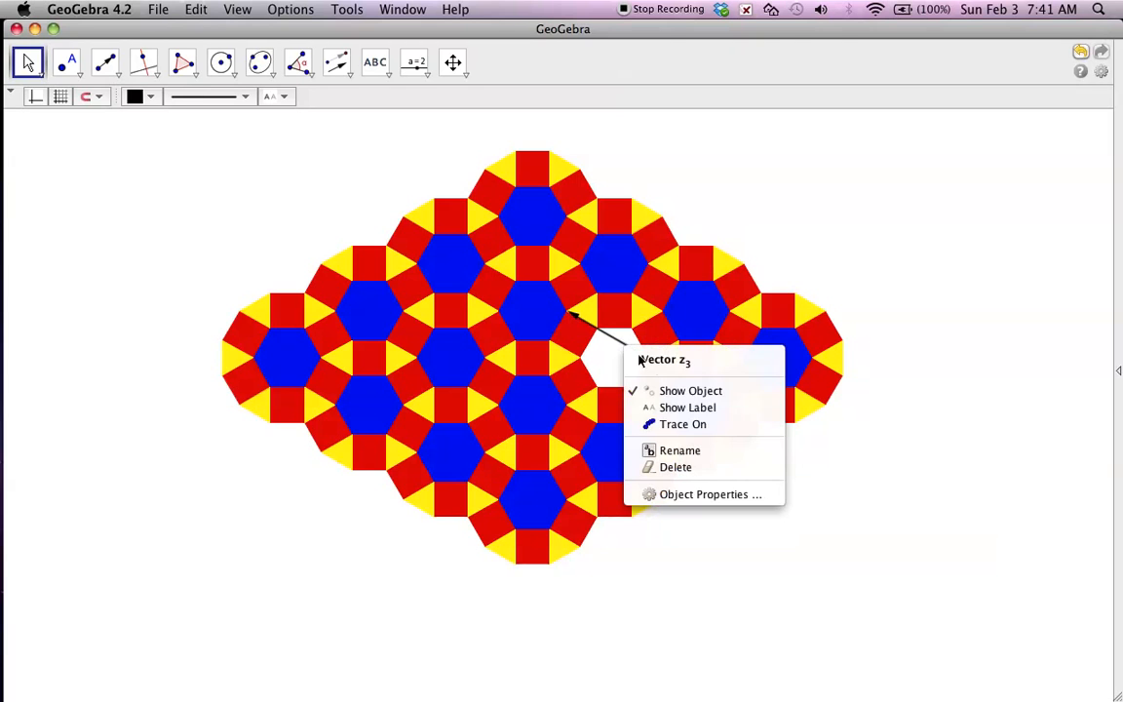
left_click(858, 161)
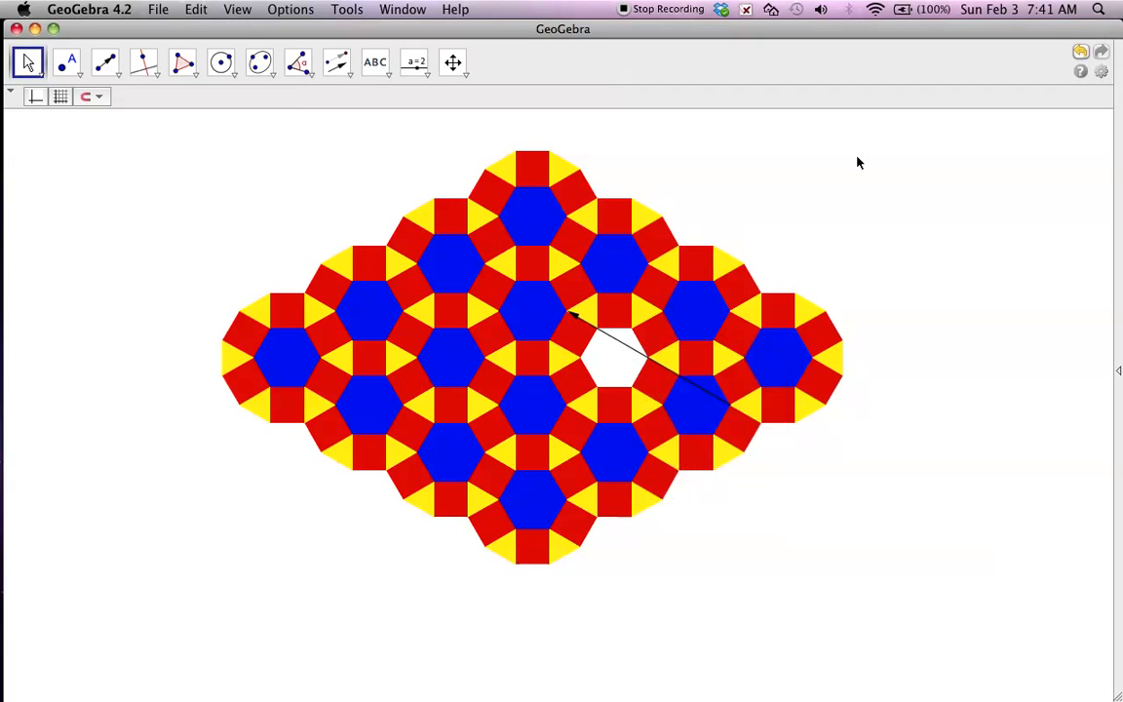